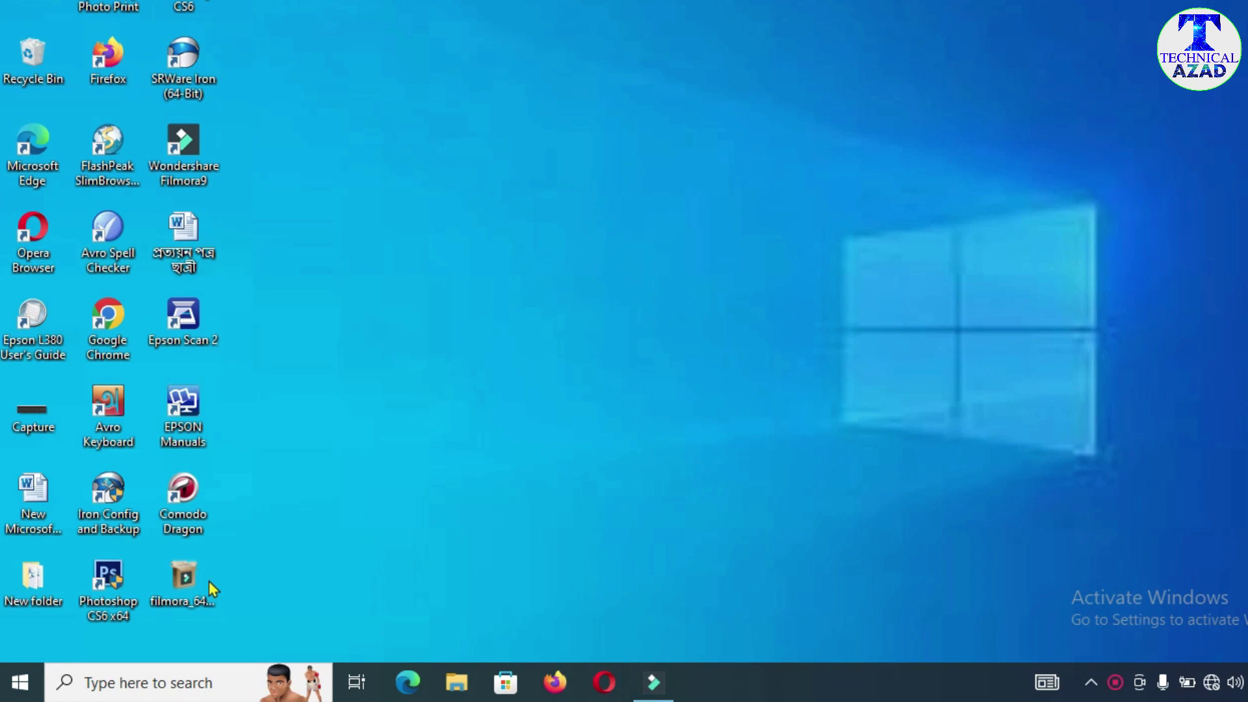
- Open the Default apps page in Windows Settings
{"action": "left_click", "coordinate": [21, 682]}
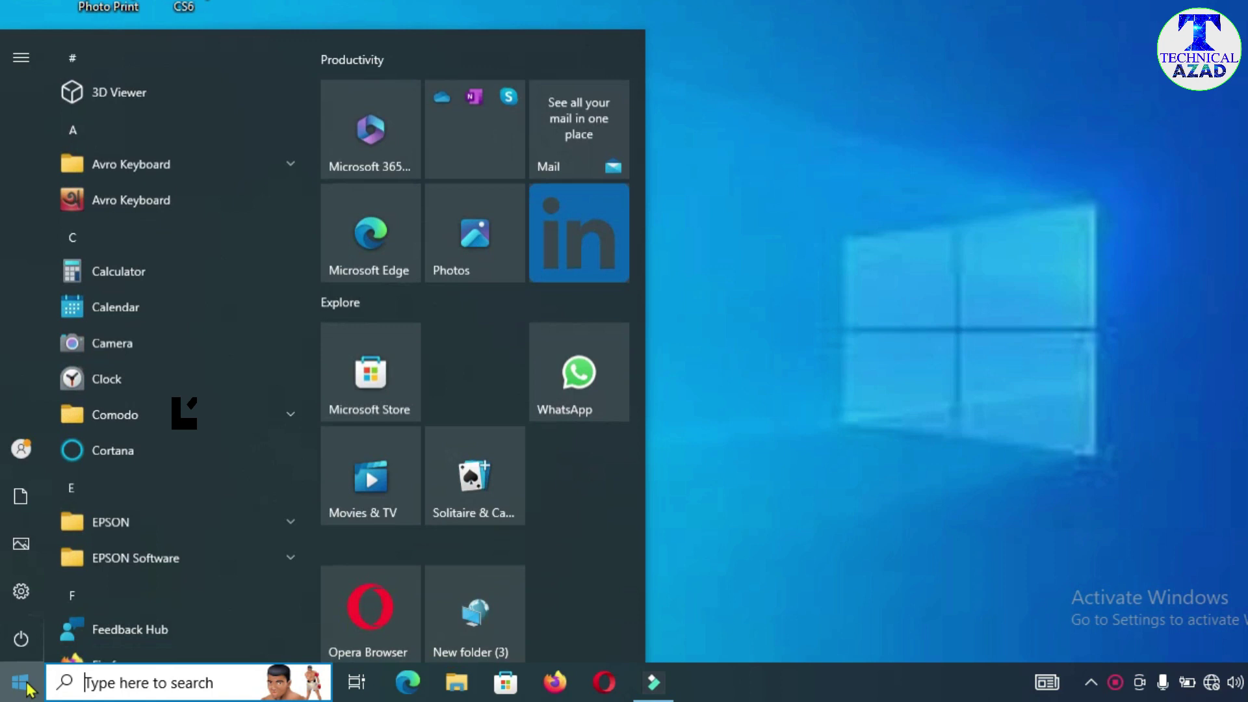
{"action": "mouse_move", "coordinate": [20, 592]}
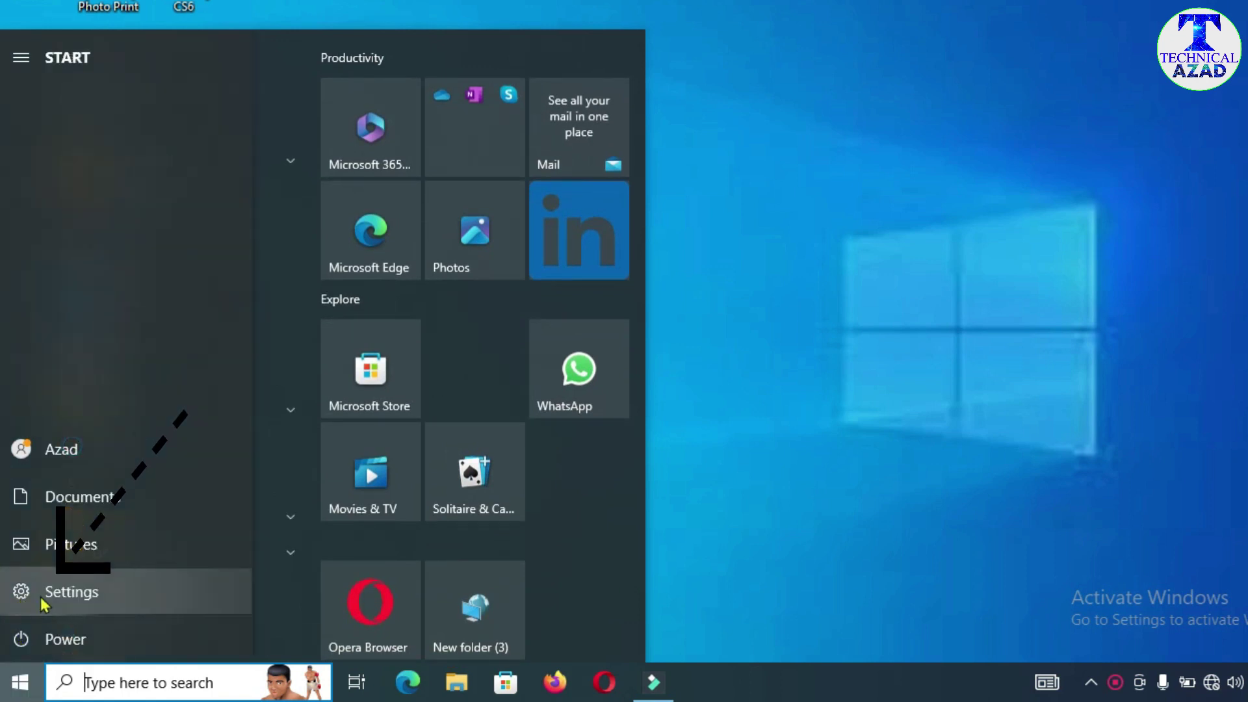
{"action": "left_click", "coordinate": [72, 594]}
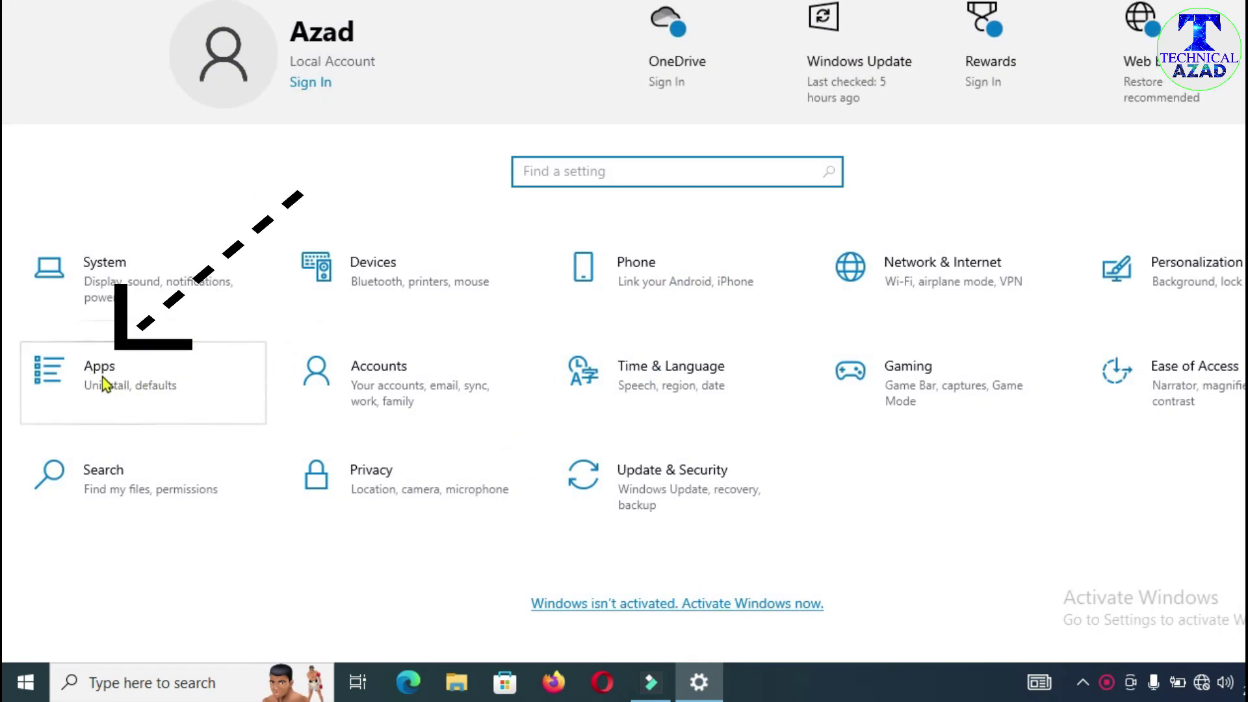
{"action": "left_click", "coordinate": [132, 377]}
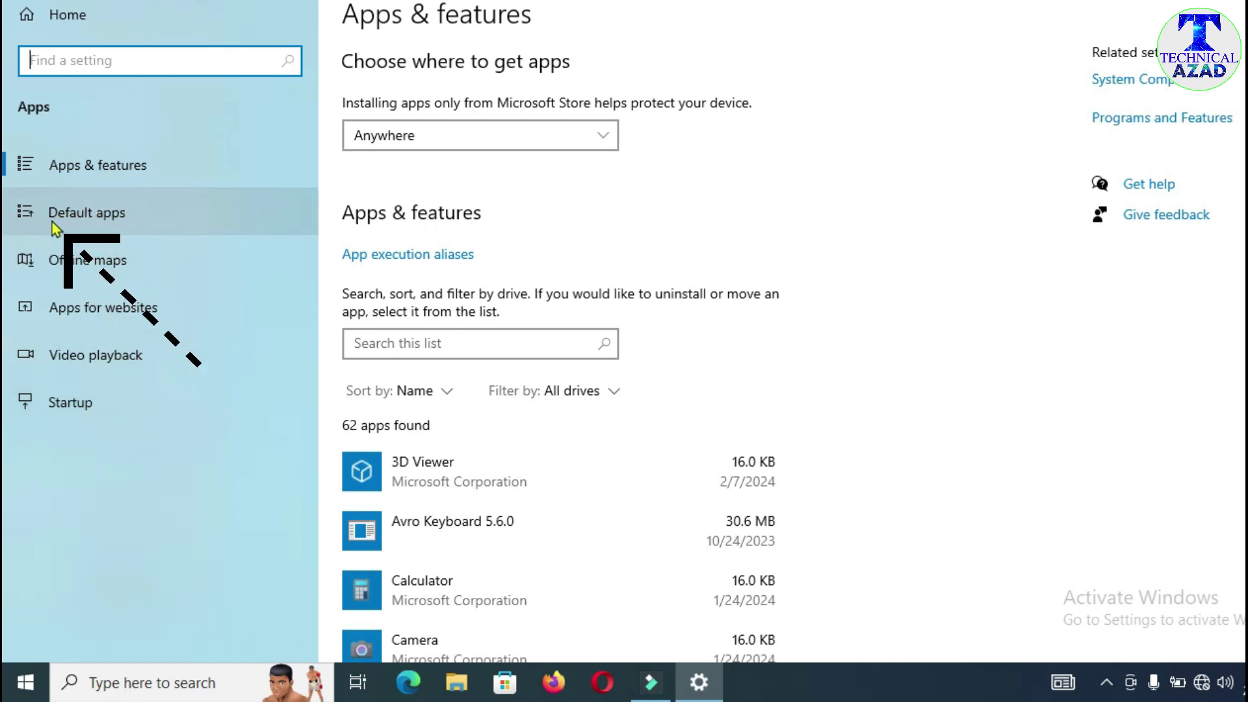
{"action": "left_click", "coordinate": [101, 222]}
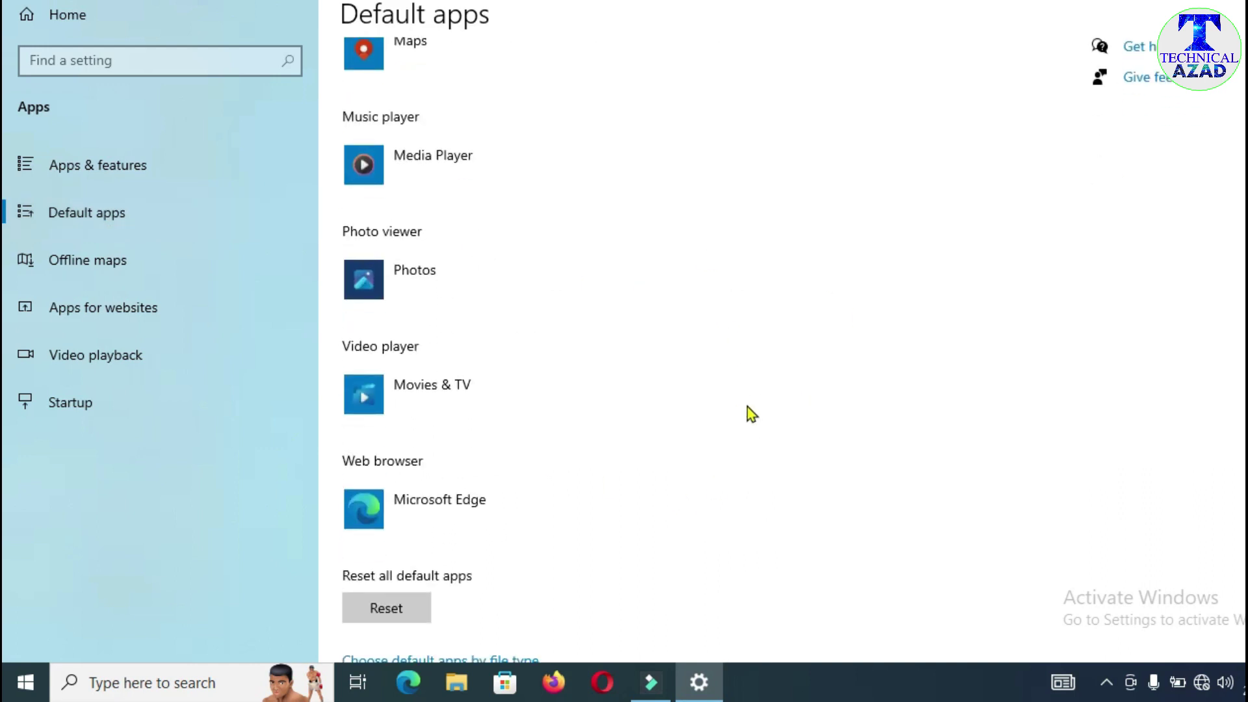
- Set Windows Media Player as the default music player
{"action": "scroll", "coordinate": [752, 414], "scroll_direction": "up", "scroll_amount": 3}
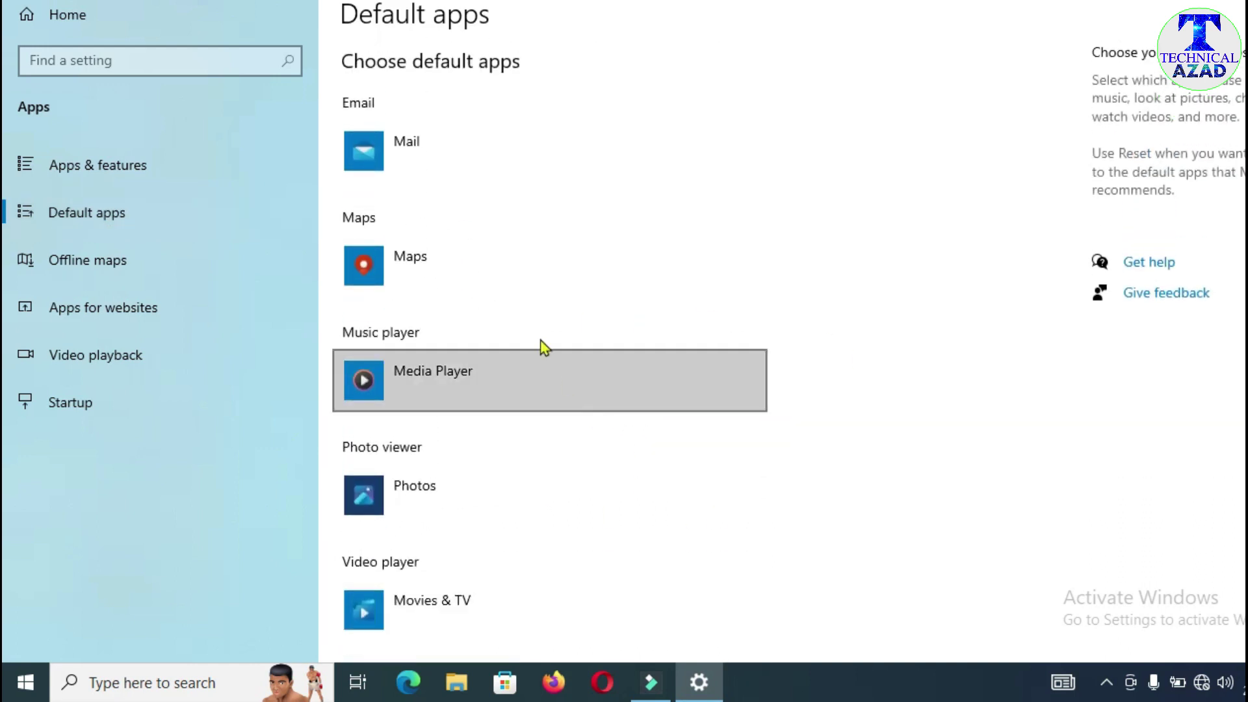
{"action": "scroll", "coordinate": [490, 284], "scroll_direction": "down", "scroll_amount": 2}
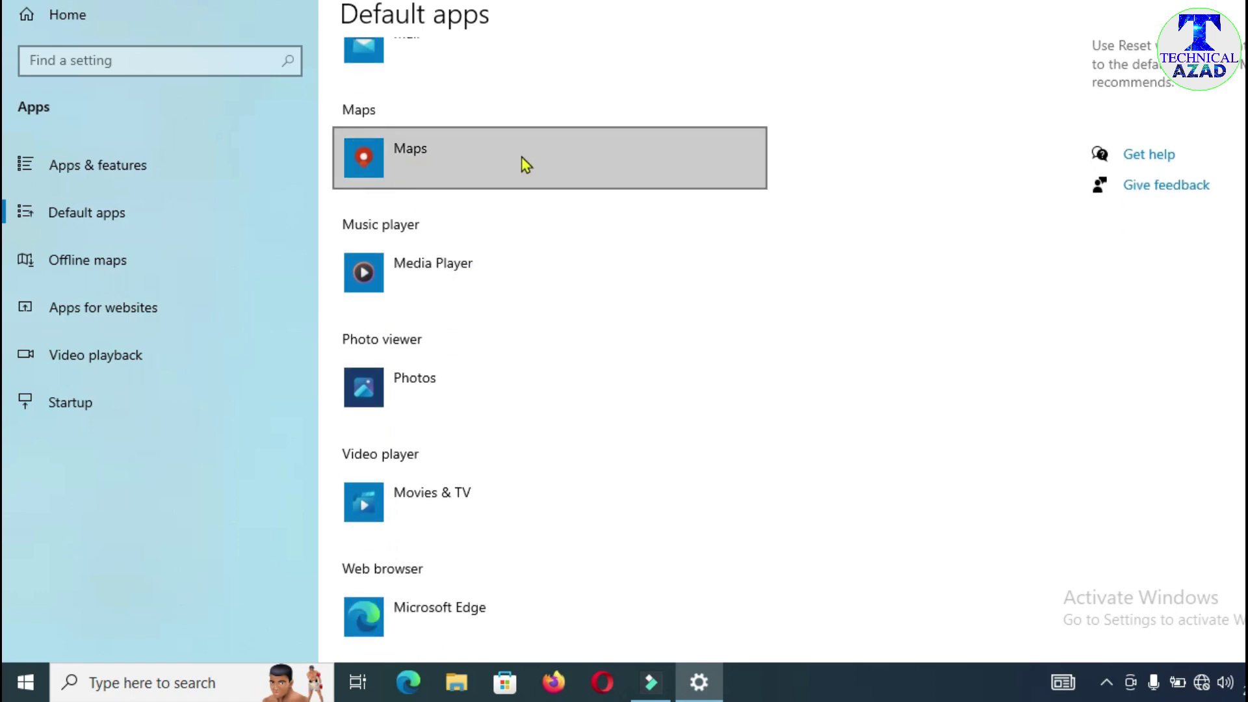
{"action": "scroll", "coordinate": [449, 252], "scroll_direction": "down", "scroll_amount": 2}
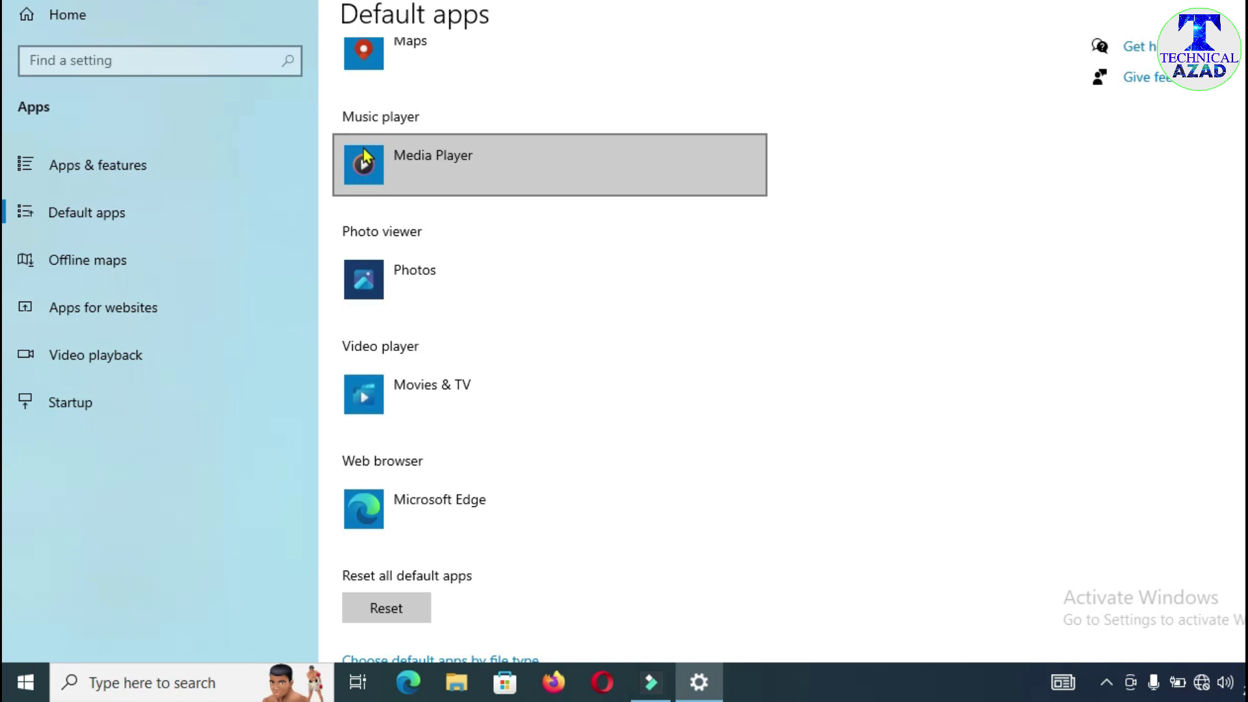
{"action": "left_click", "coordinate": [452, 163]}
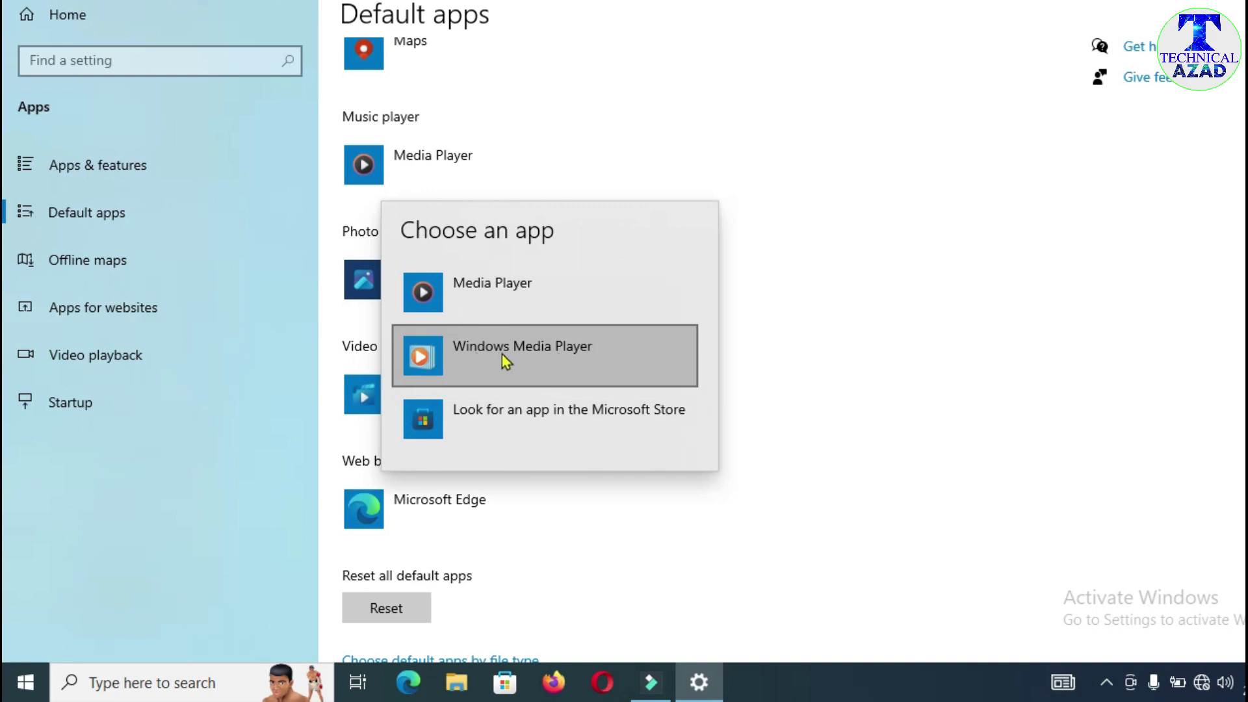
{"action": "left_click", "coordinate": [539, 358]}
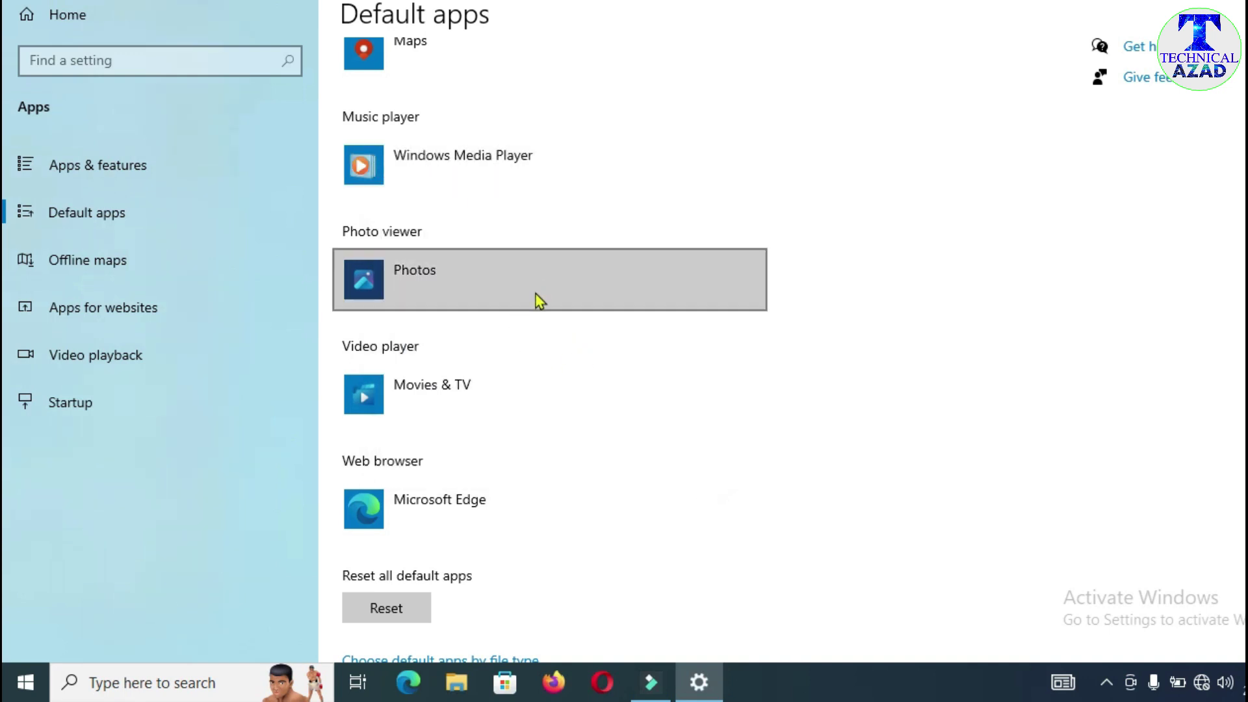
- Change the default video player to Windows Media Player
{"action": "scroll", "coordinate": [535, 296], "scroll_direction": "down", "scroll_amount": 2}
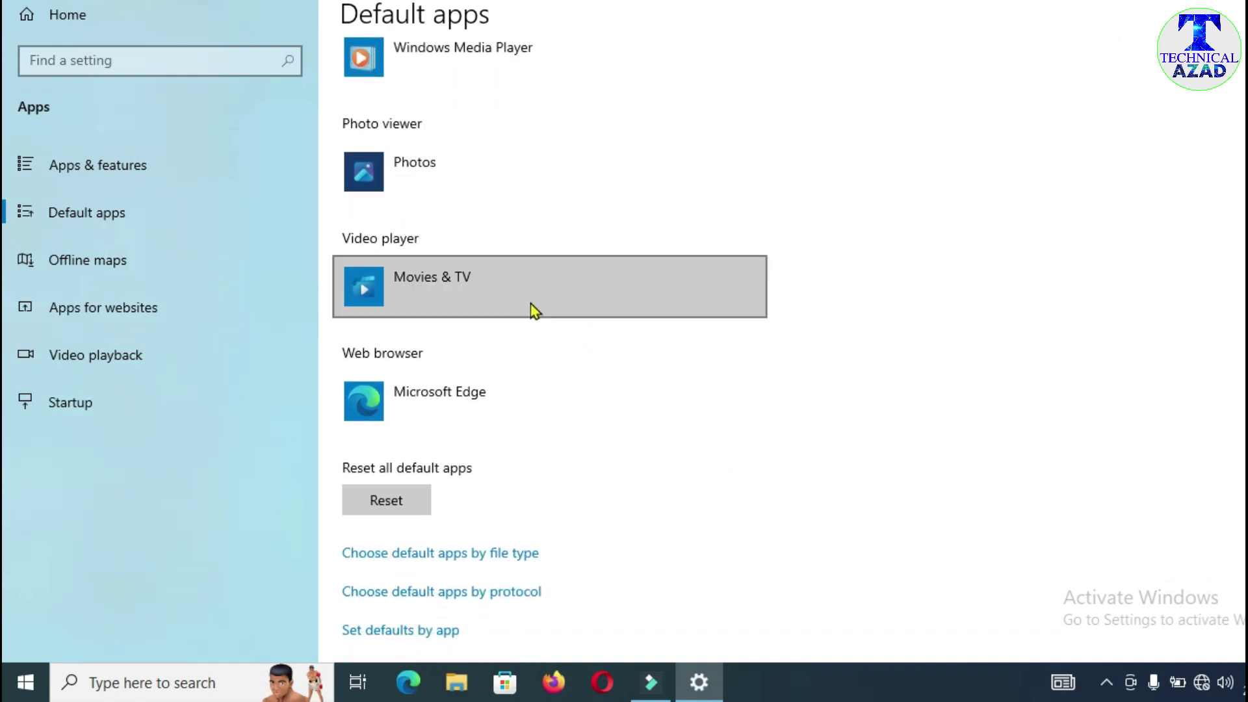
{"action": "left_click", "coordinate": [459, 279]}
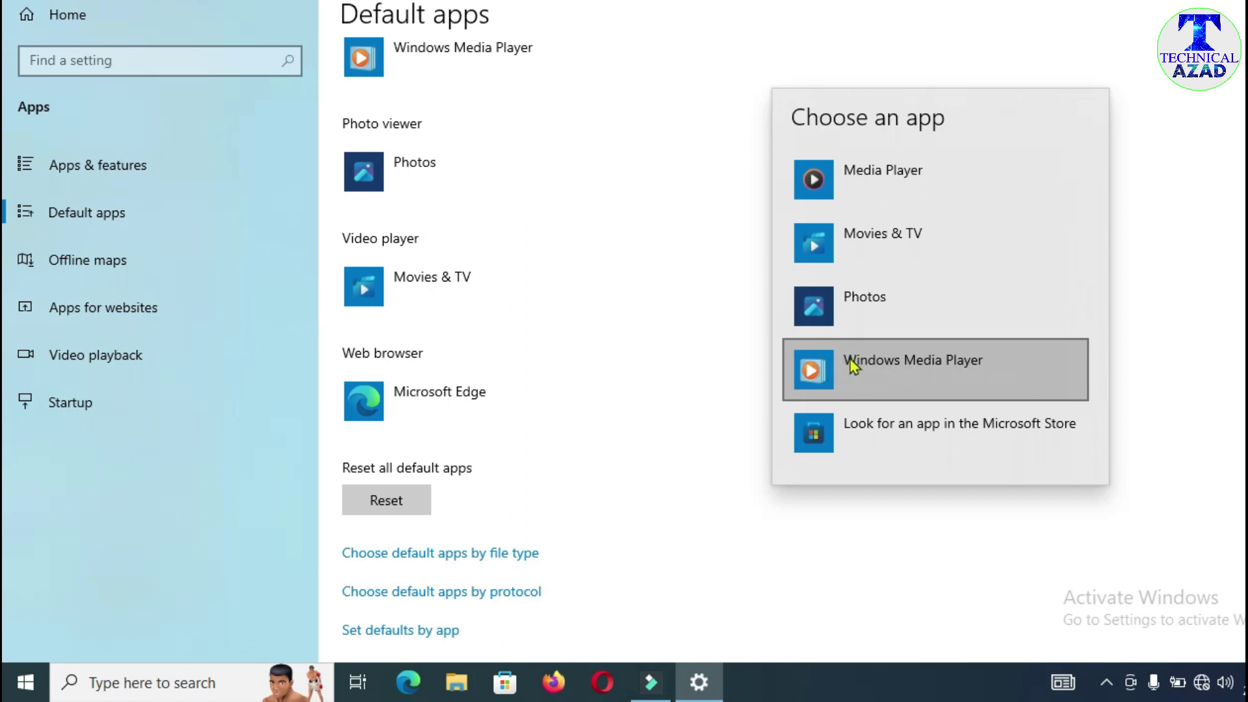
{"action": "left_click", "coordinate": [907, 361]}
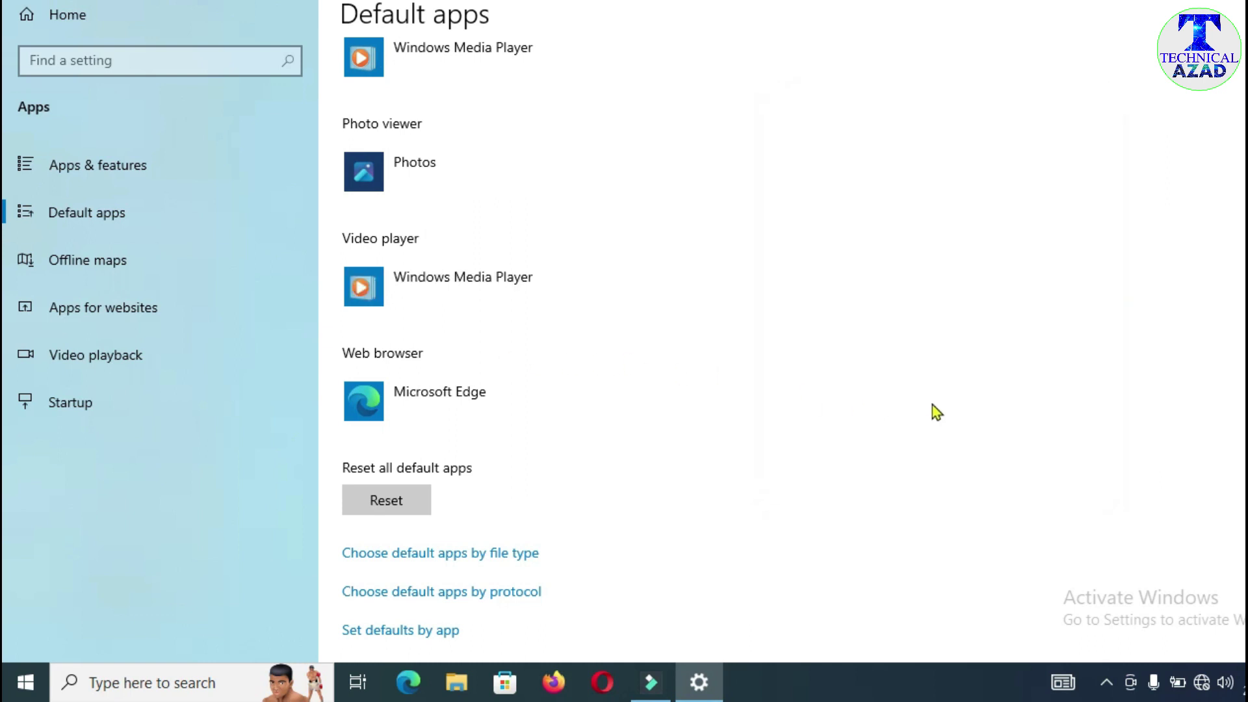
- Reset all default apps to the Microsoft recommended defaults and close the Settings window
{"action": "scroll", "coordinate": [551, 295], "scroll_direction": "up", "scroll_amount": 5}
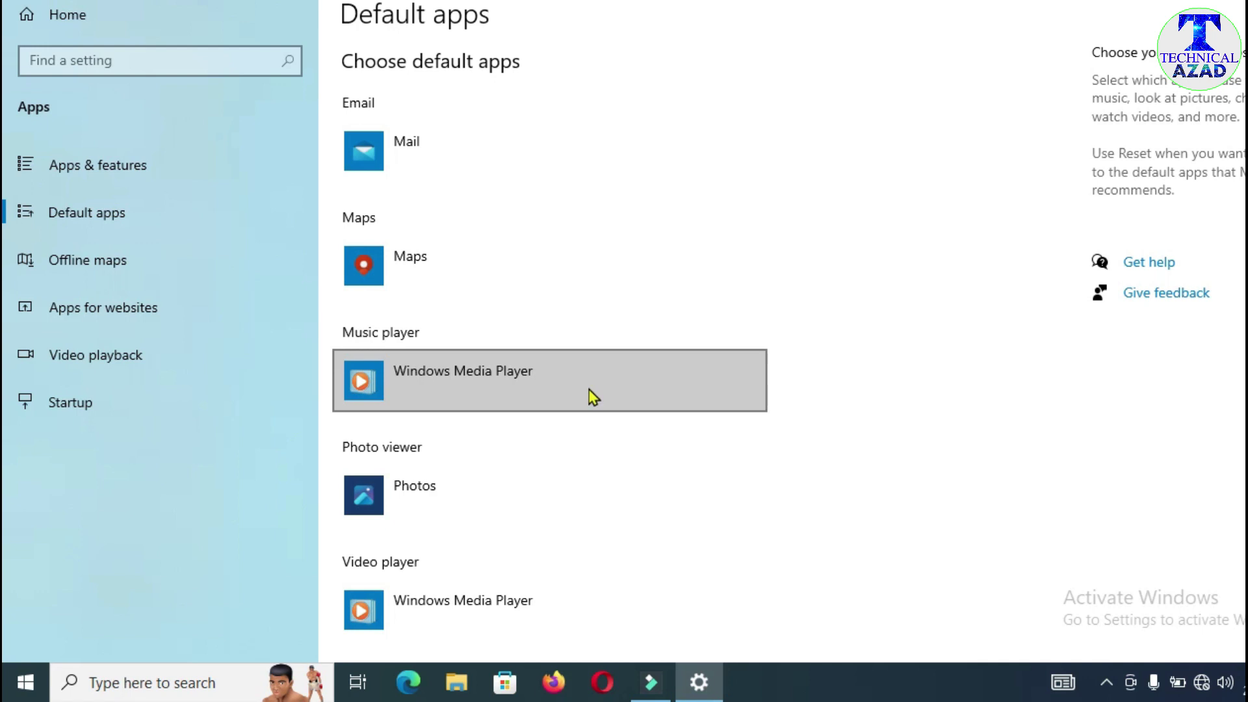
{"action": "scroll", "coordinate": [588, 392], "scroll_direction": "down", "scroll_amount": 6}
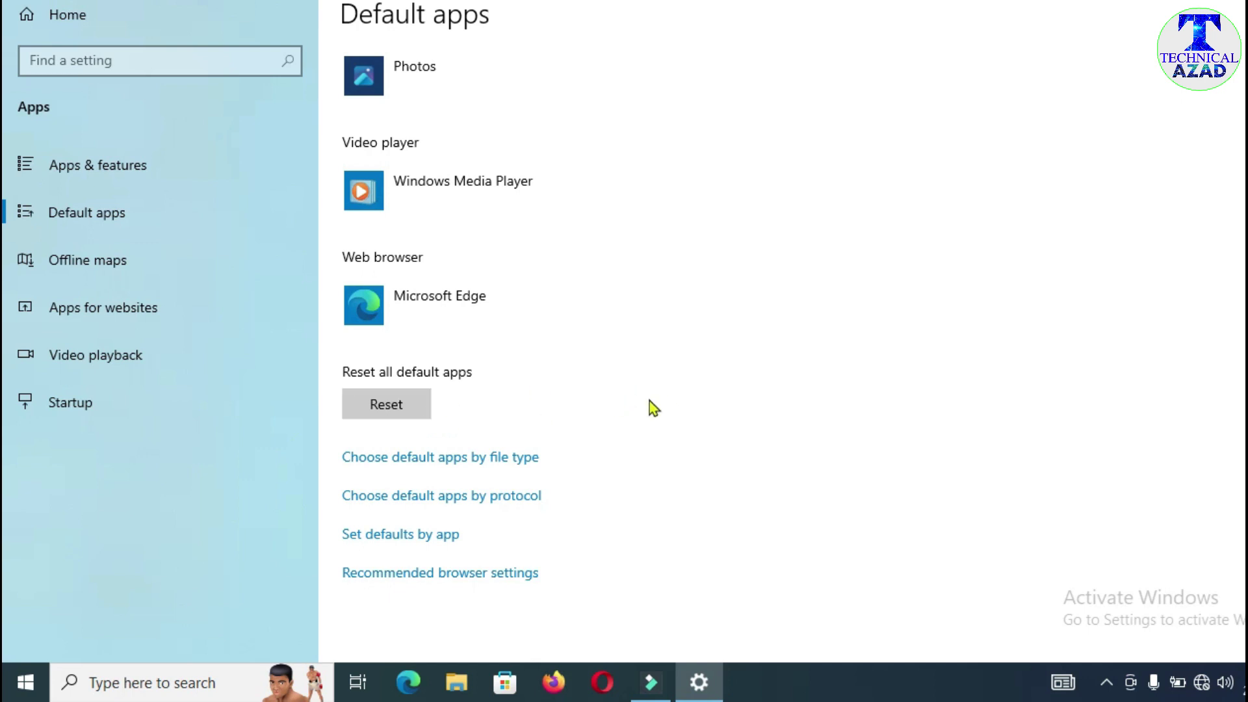
{"action": "scroll", "coordinate": [563, 247], "scroll_direction": "up", "scroll_amount": 6}
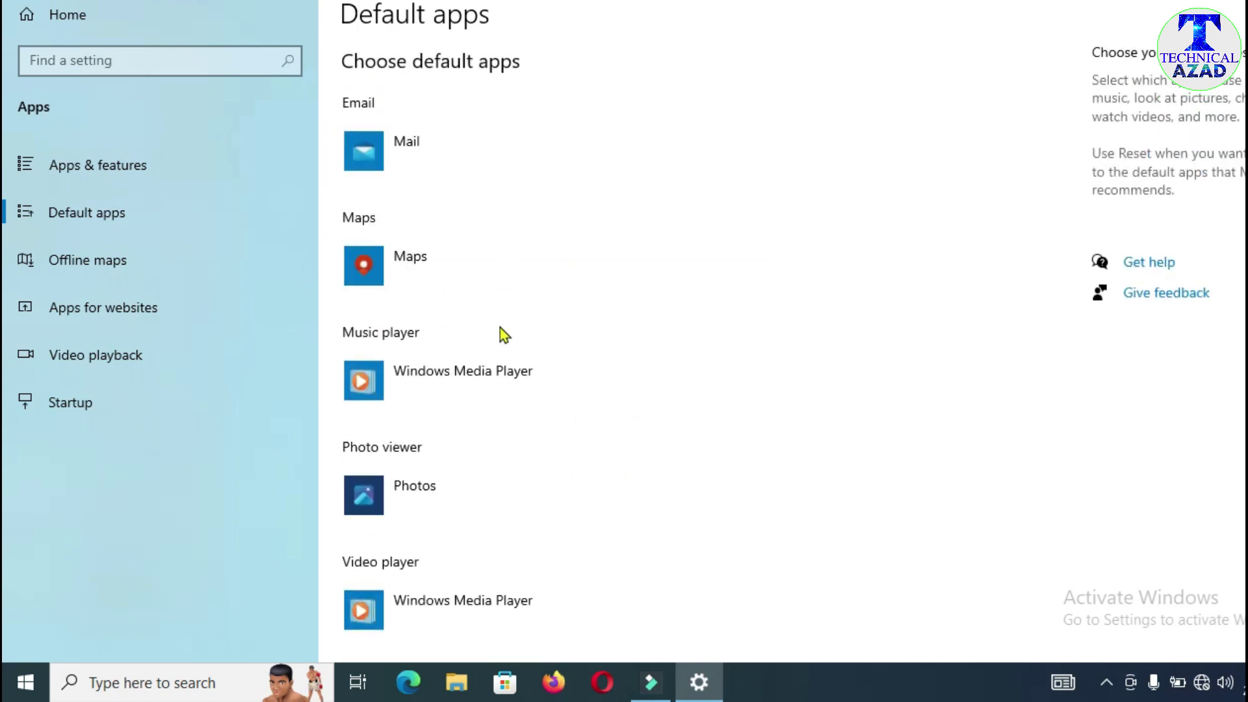
{"action": "scroll", "coordinate": [501, 338], "scroll_direction": "down", "scroll_amount": 4}
{"action": "scroll", "coordinate": [492, 402], "scroll_direction": "down", "scroll_amount": 2}
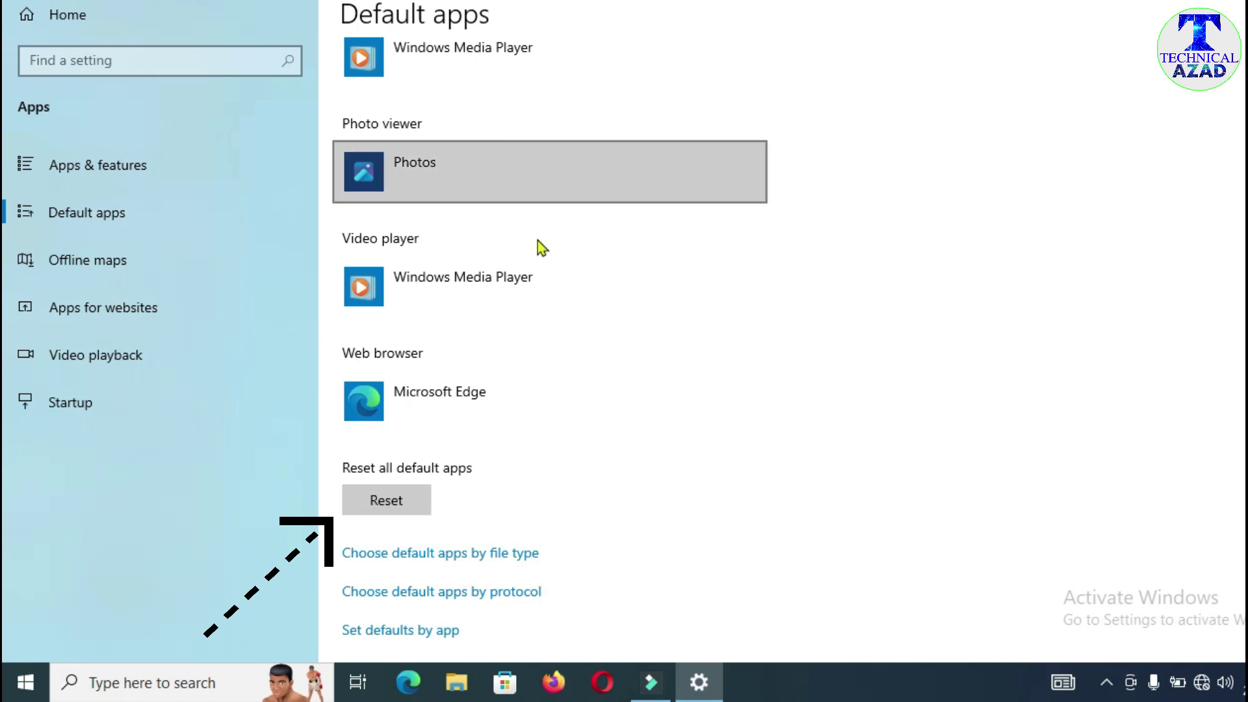
{"action": "scroll", "coordinate": [527, 309], "scroll_direction": "up", "scroll_amount": 4}
{"action": "scroll", "coordinate": [485, 356], "scroll_direction": "down", "scroll_amount": 4}
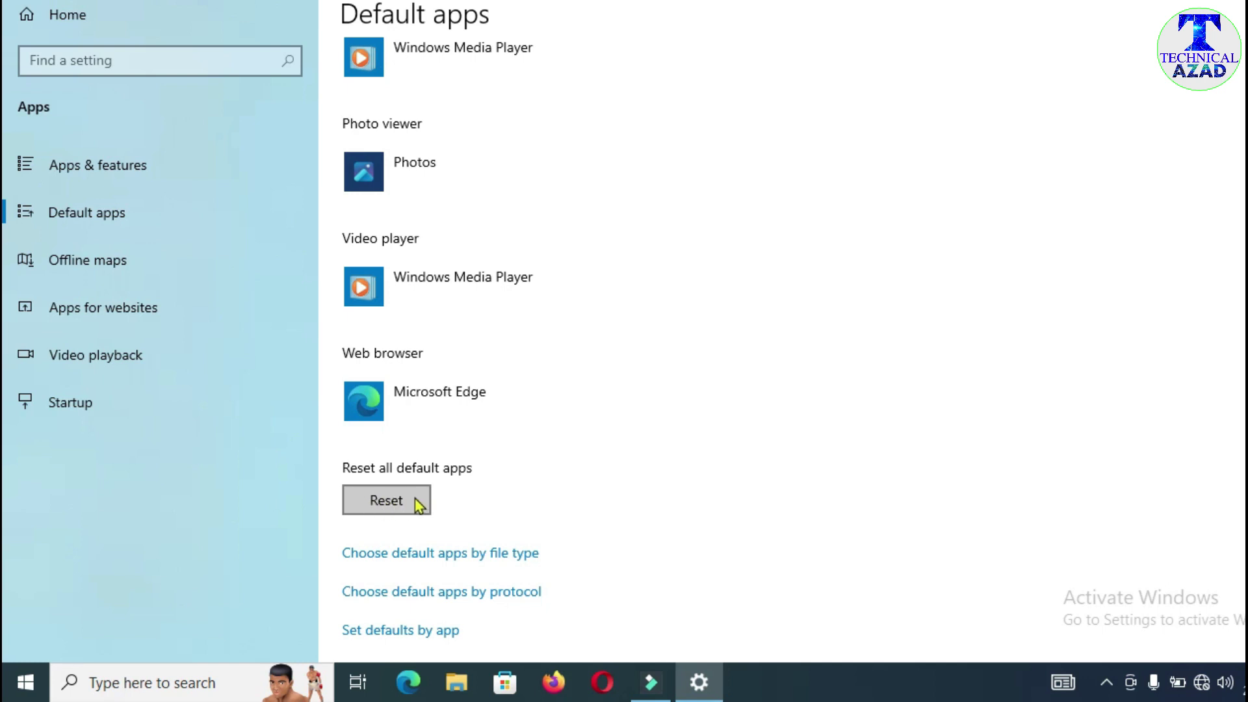
{"action": "left_click", "coordinate": [383, 505]}
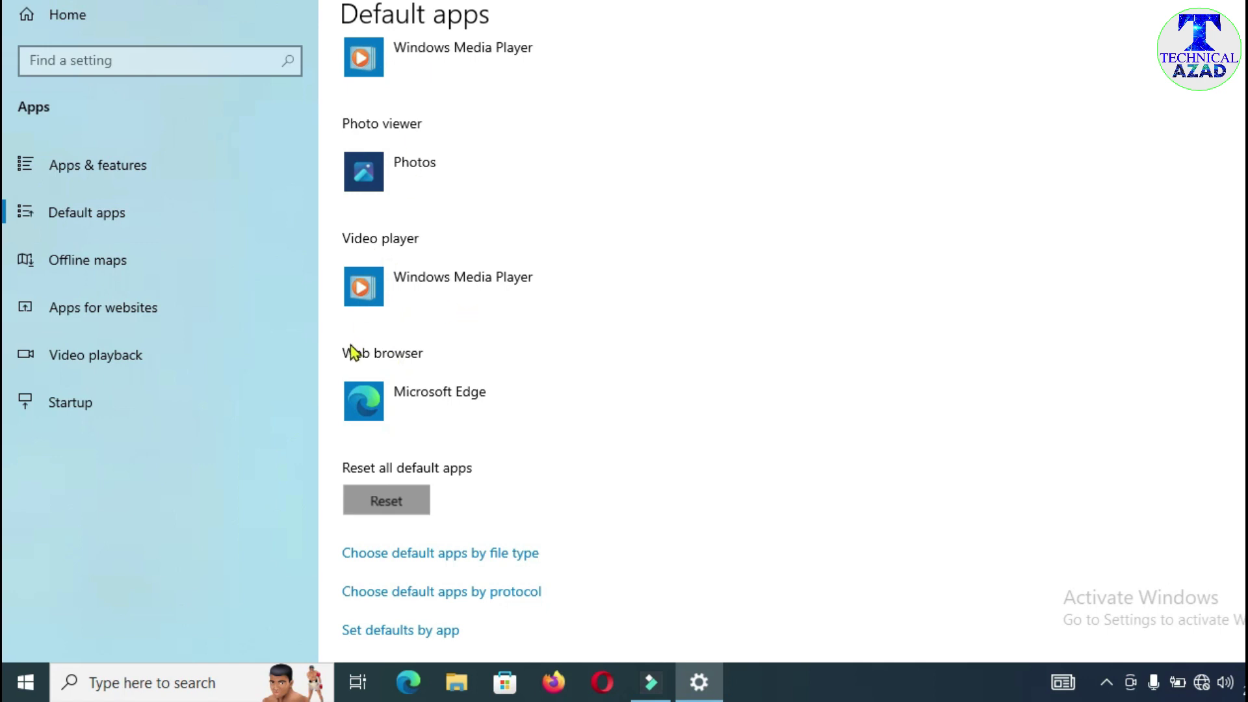
{"action": "left_click", "coordinate": [391, 494]}
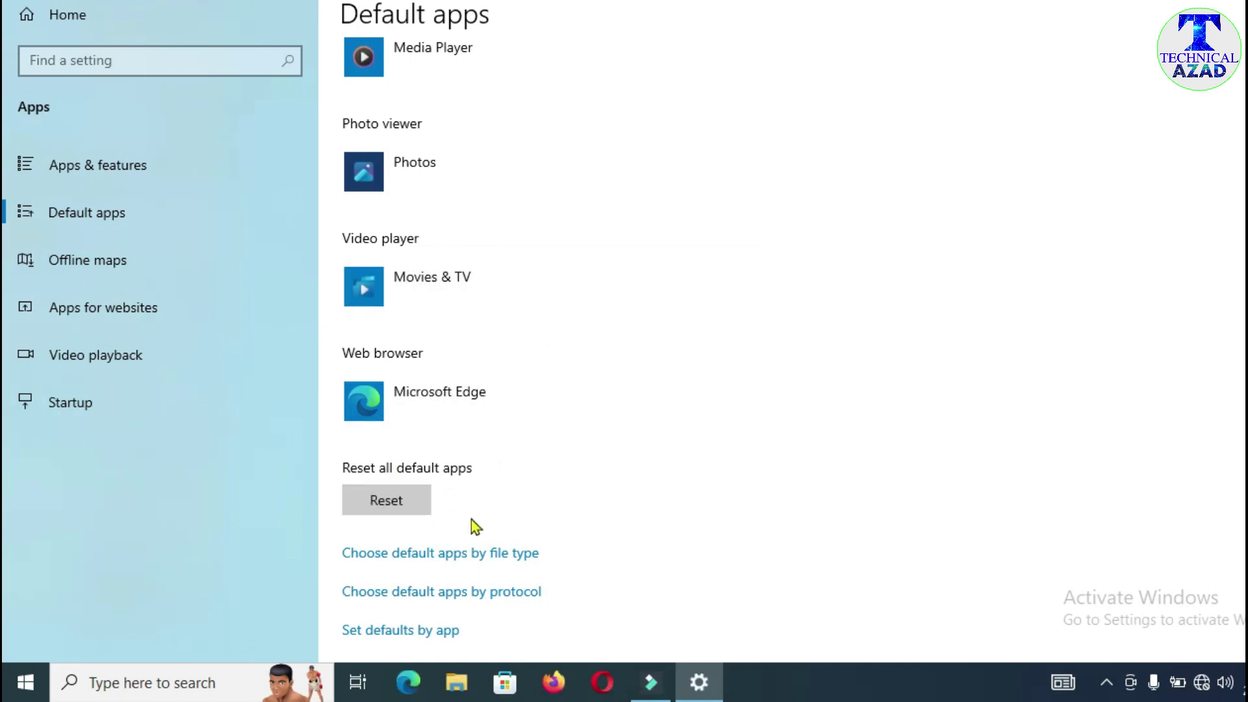
{"action": "scroll", "coordinate": [513, 423], "scroll_direction": "up", "scroll_amount": 3}
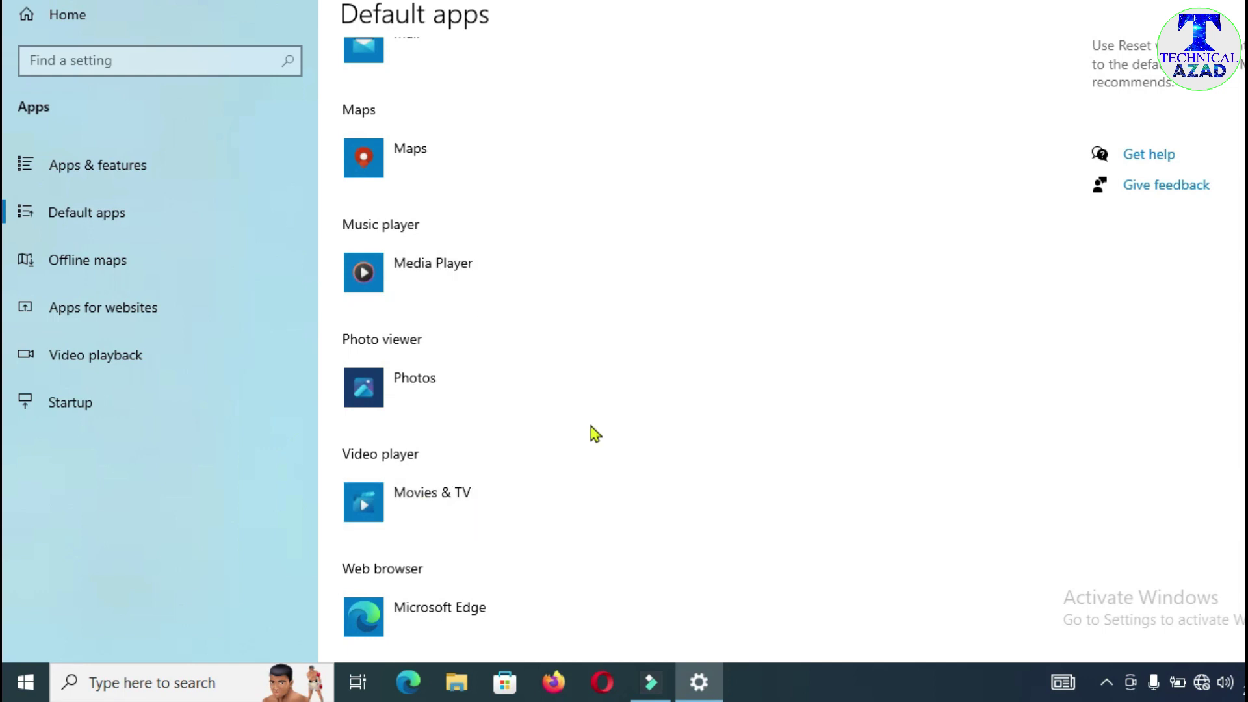
{"action": "scroll", "coordinate": [588, 455], "scroll_direction": "up", "scroll_amount": 2}
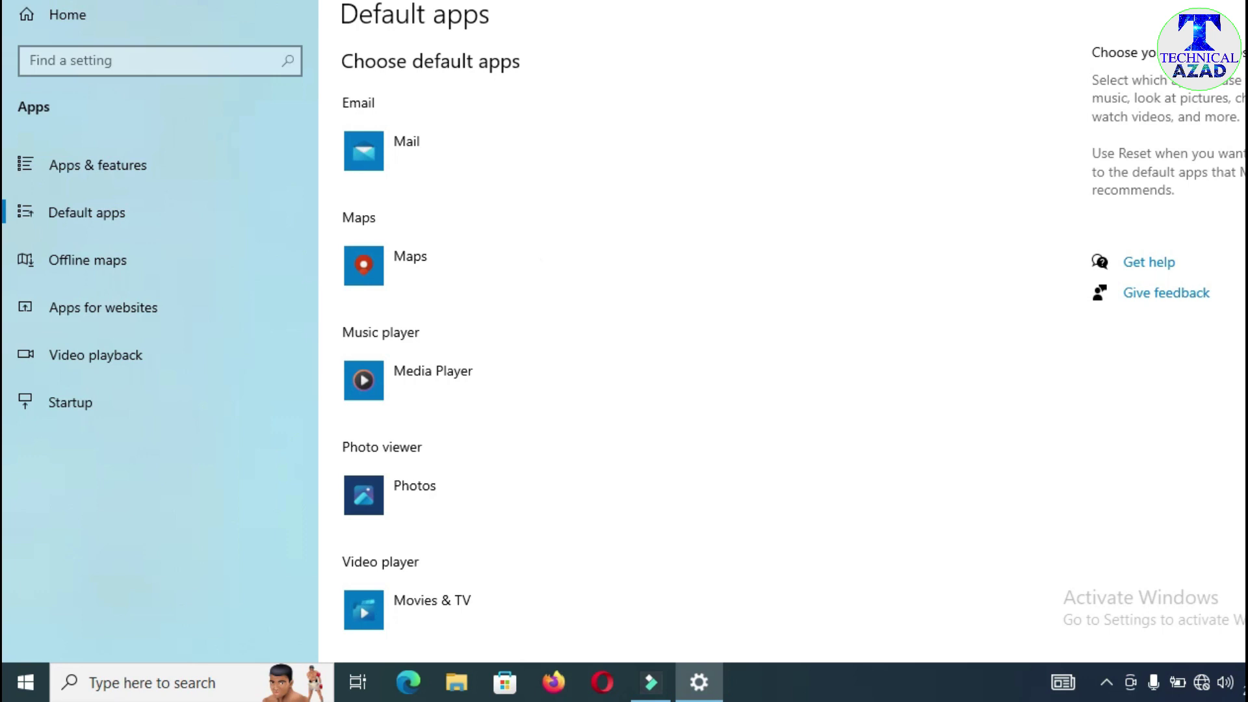
{"action": "key", "text": "alt+F4"}
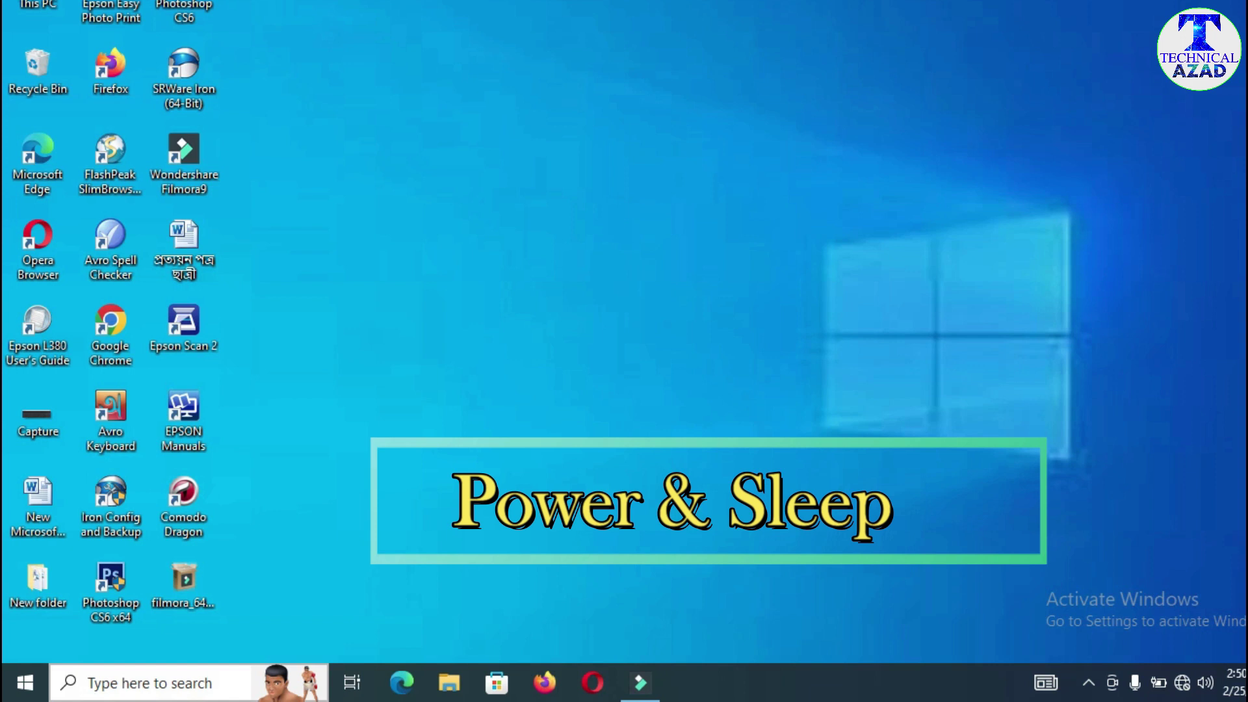
- Open the Power & sleep page of the System settings
{"action": "left_click", "coordinate": [26, 683]}
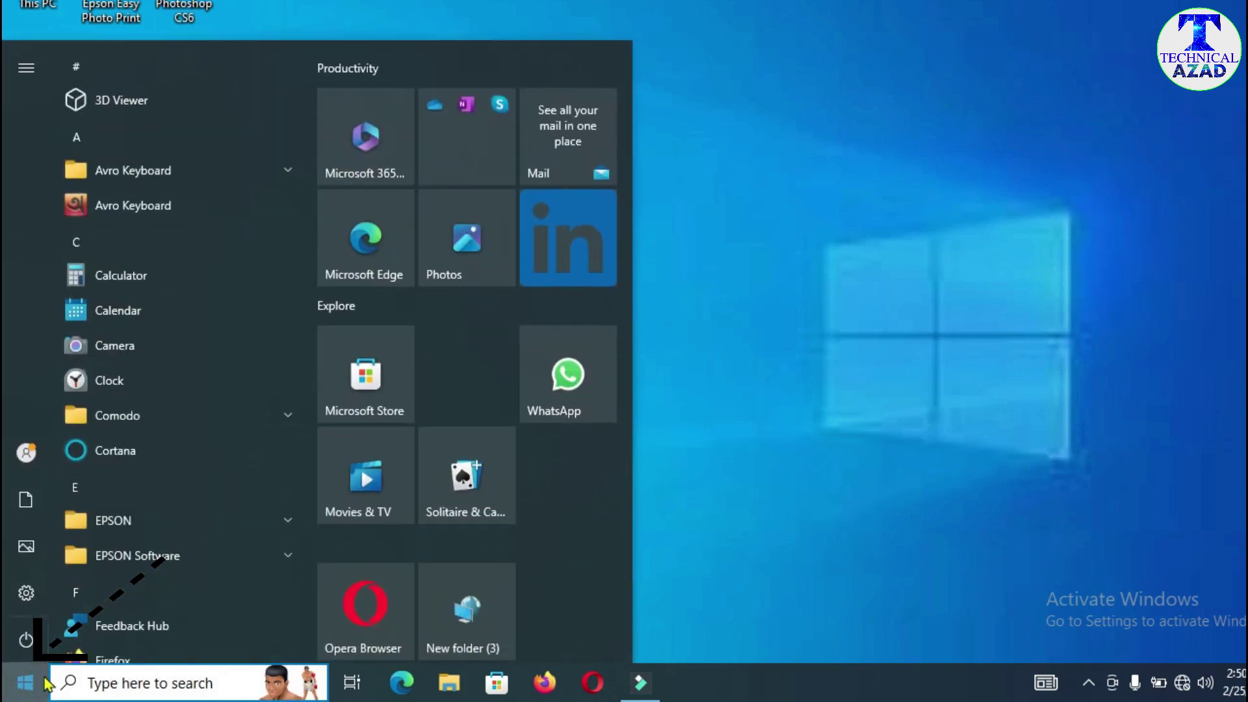
{"action": "mouse_move", "coordinate": [52, 604]}
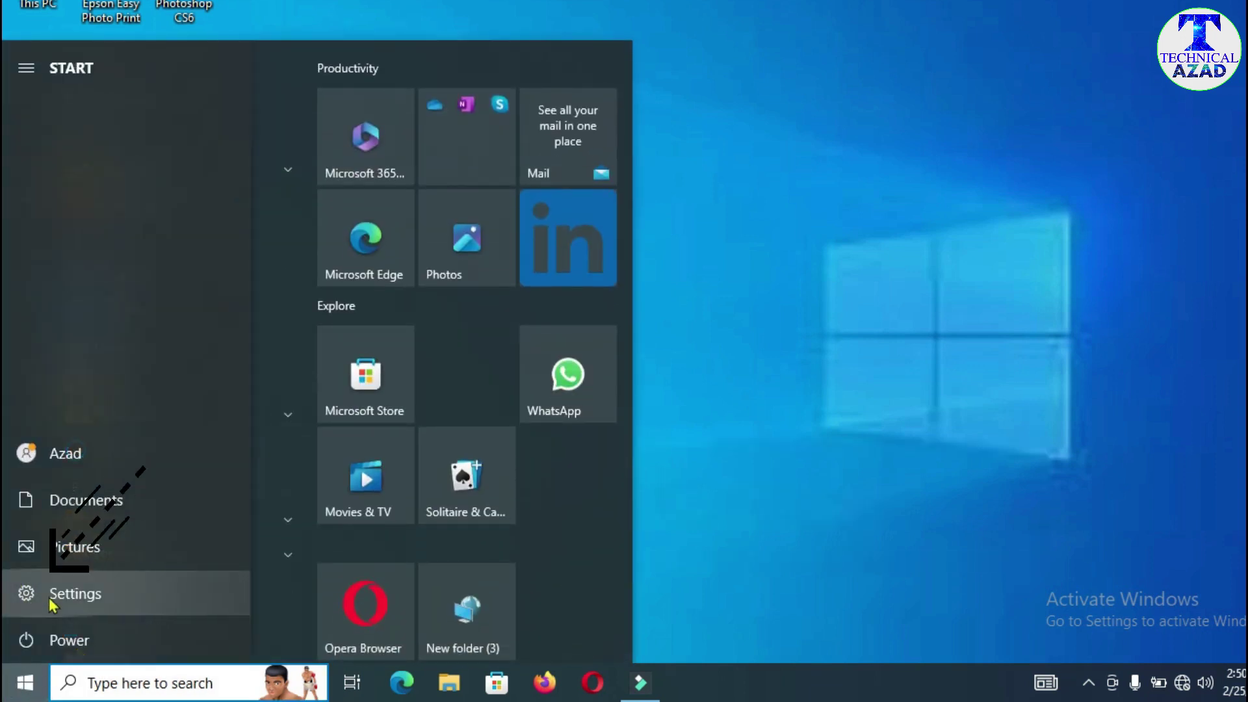
{"action": "left_click", "coordinate": [86, 605]}
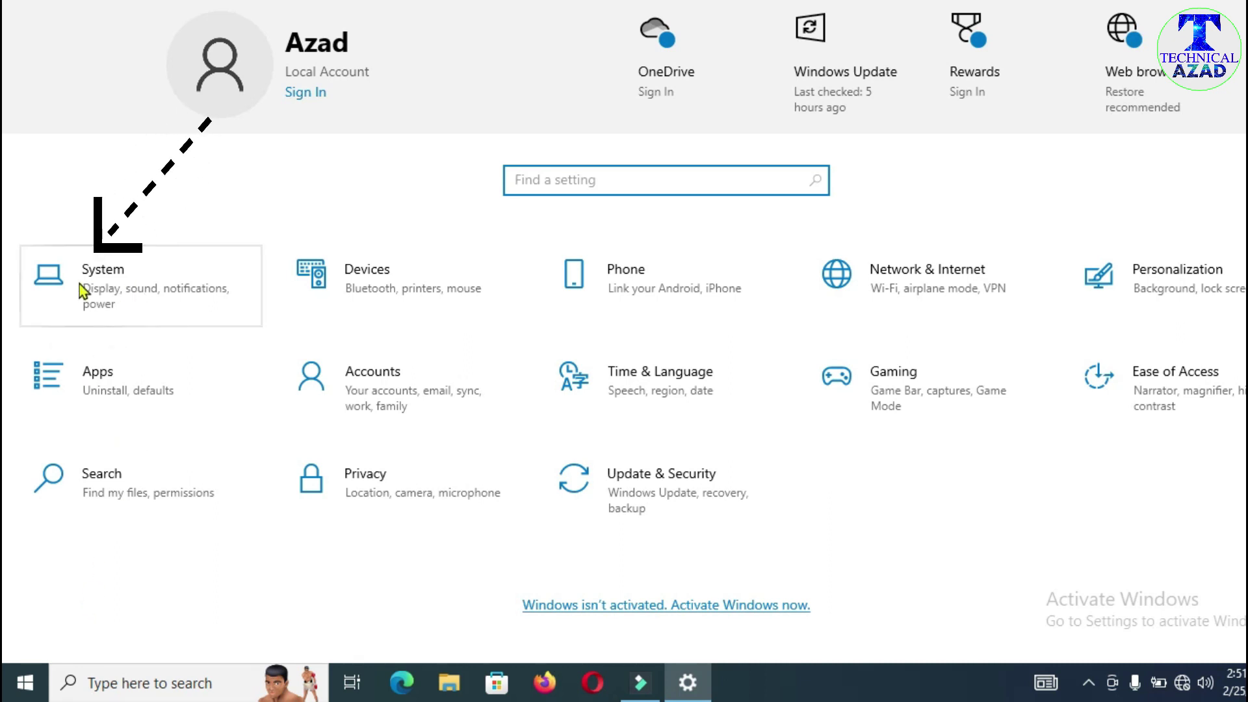
{"action": "left_click", "coordinate": [120, 288]}
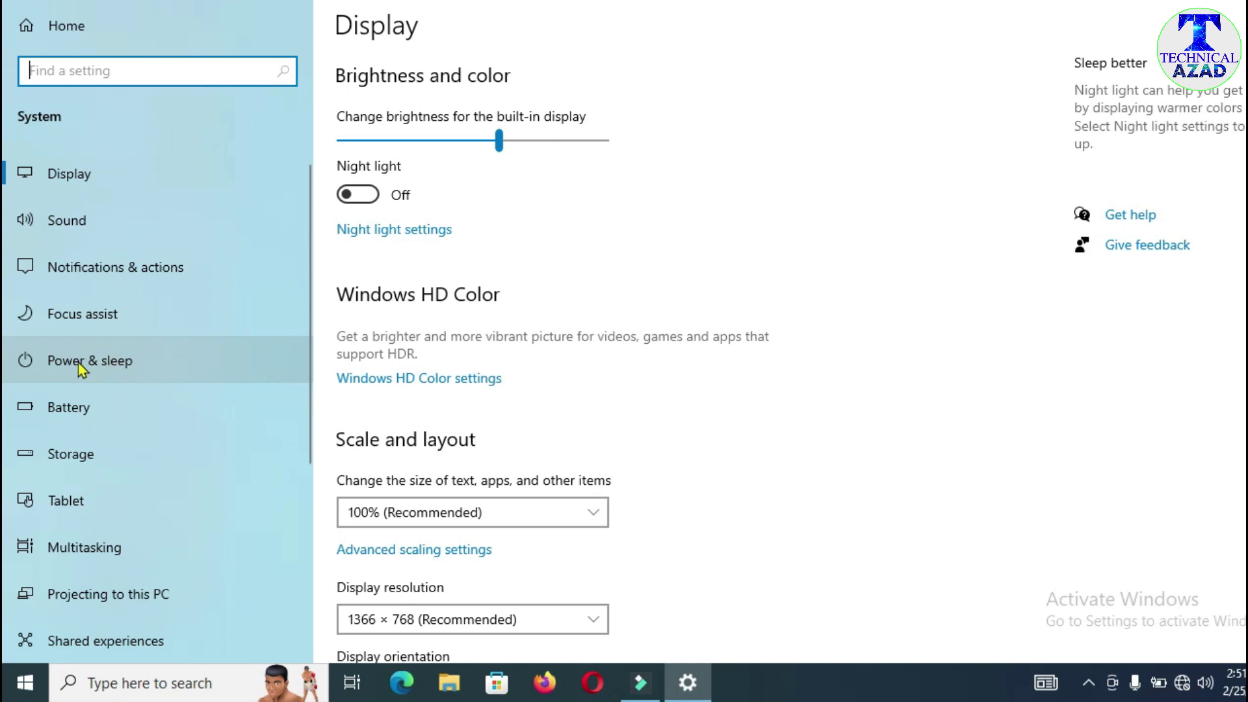
{"action": "left_click", "coordinate": [109, 365]}
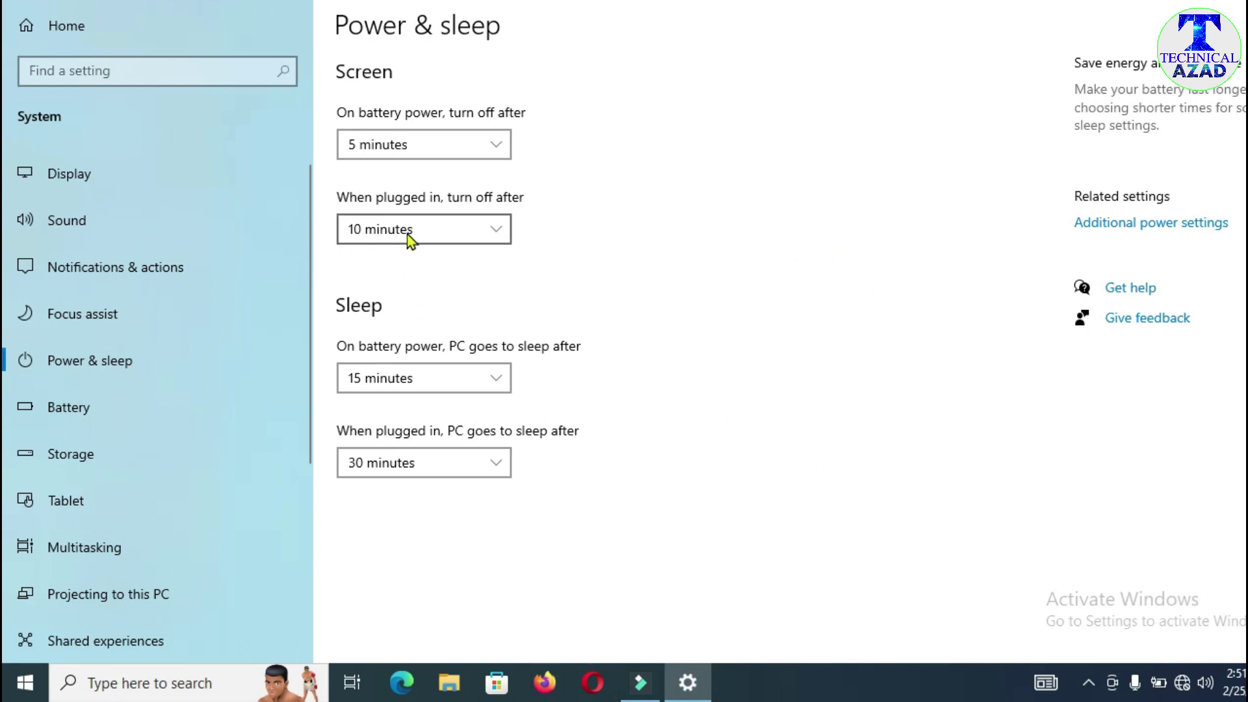
- For when the PC is plugged in, set the screen to turn off after 10 minutes and the PC to sleep after 30 minutes
{"action": "left_click", "coordinate": [496, 231]}
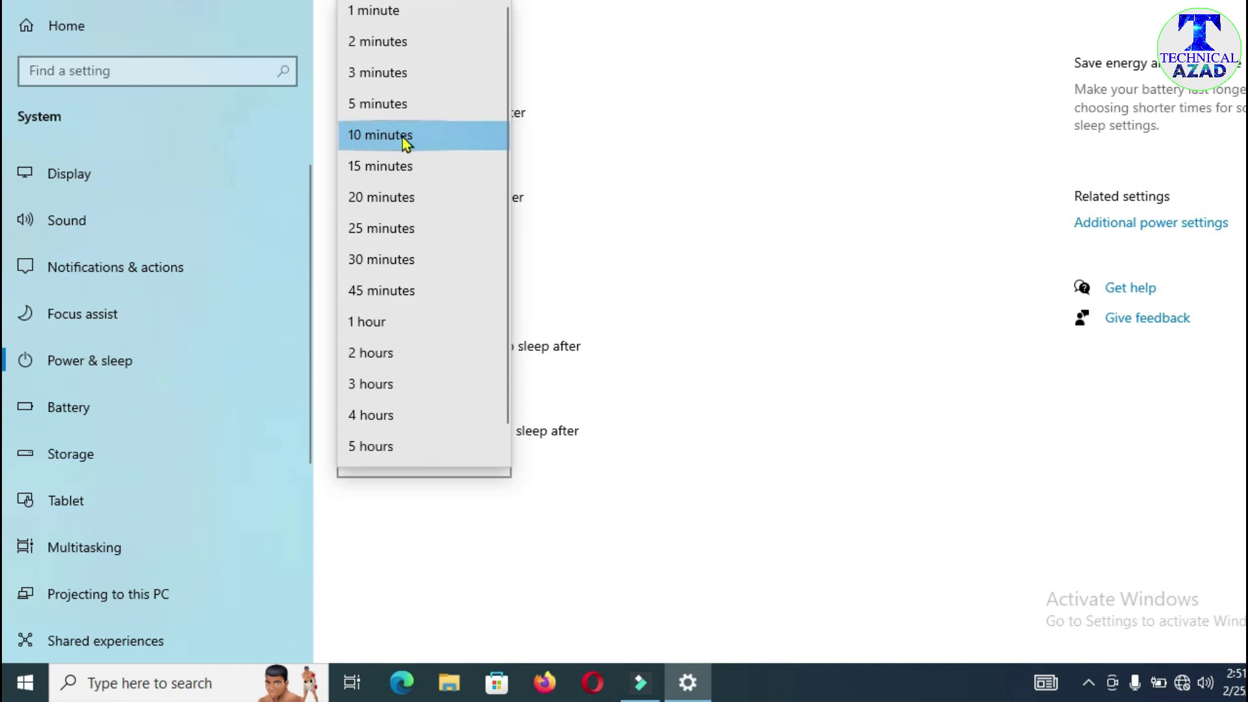
{"action": "left_click", "coordinate": [376, 138]}
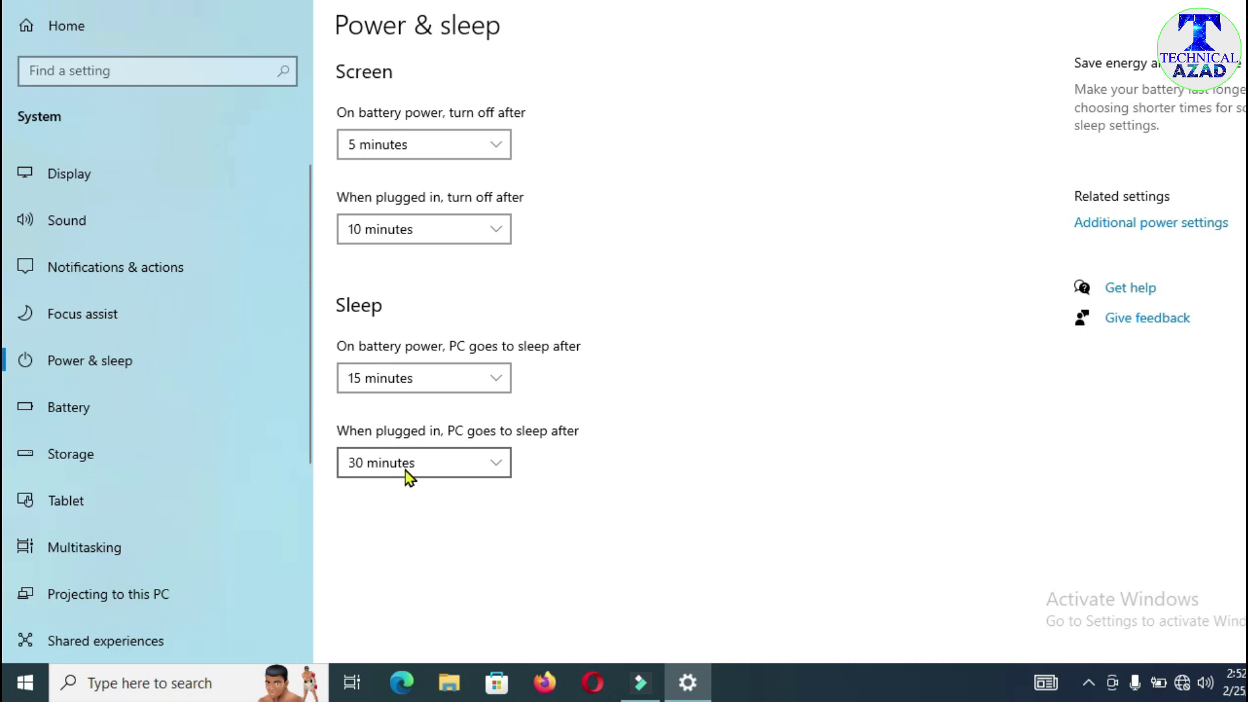
{"action": "left_click", "coordinate": [501, 469]}
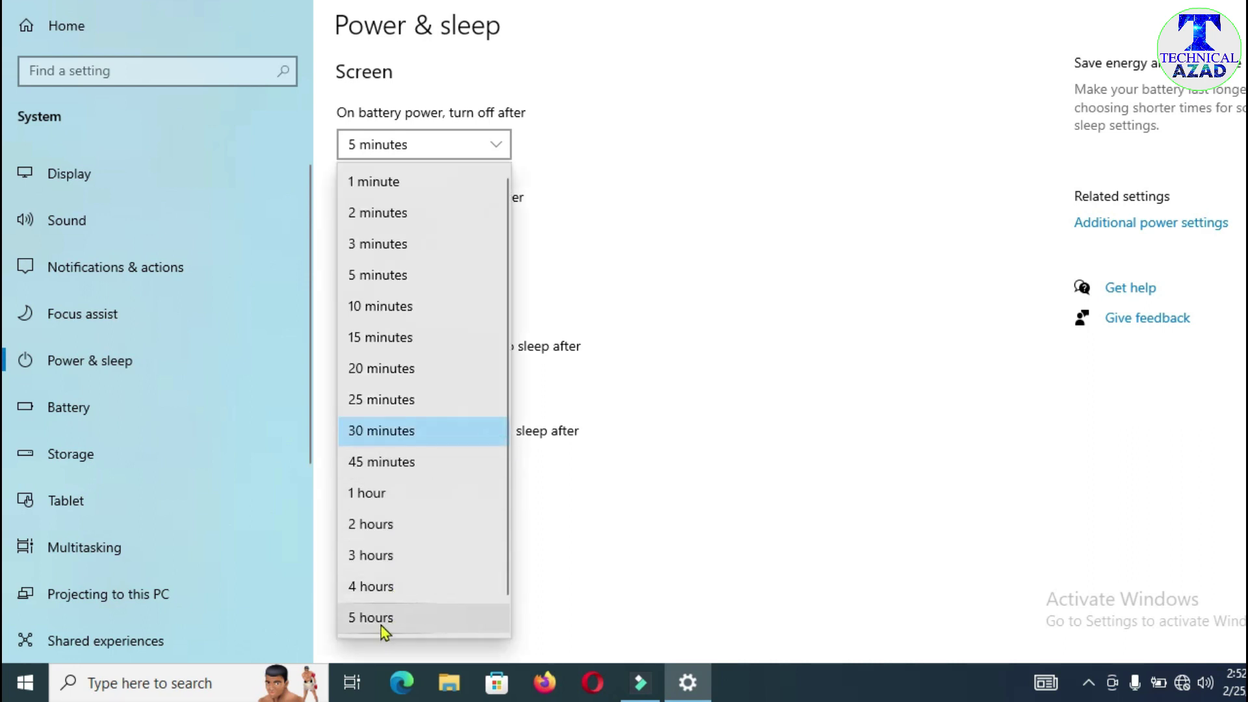
{"action": "scroll", "coordinate": [380, 625], "scroll_direction": "down", "scroll_amount": 1}
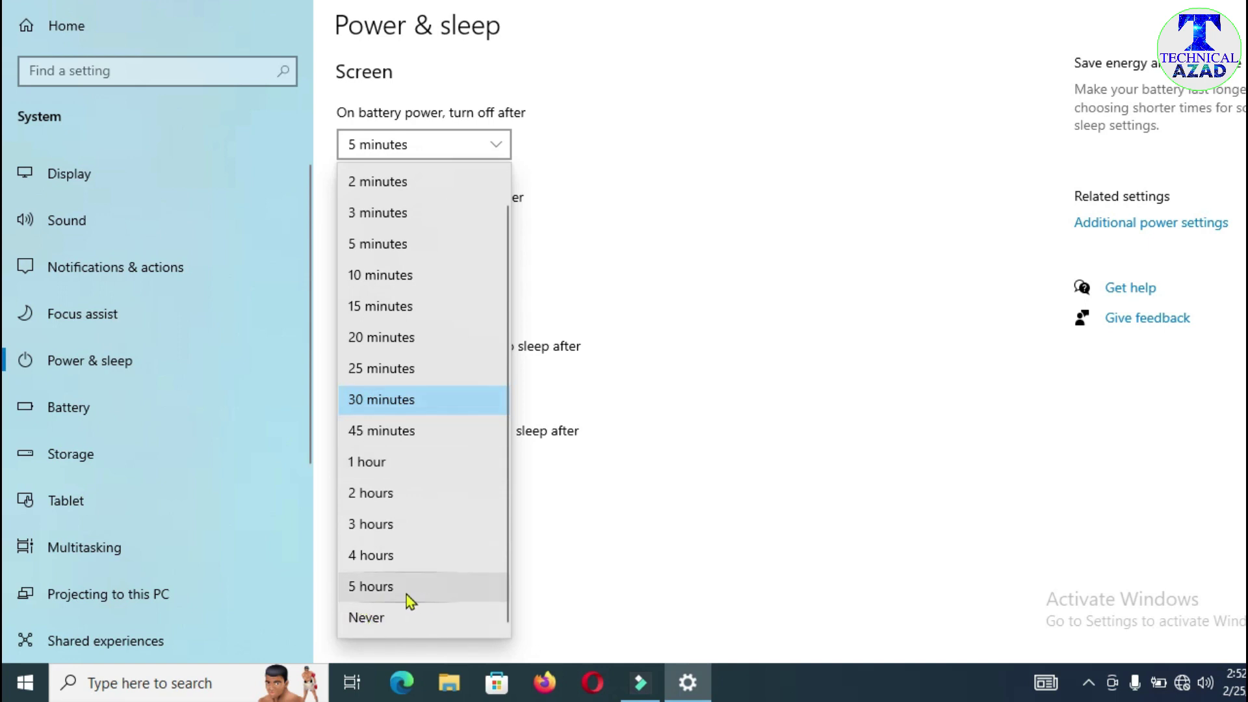
{"action": "left_click", "coordinate": [390, 408]}
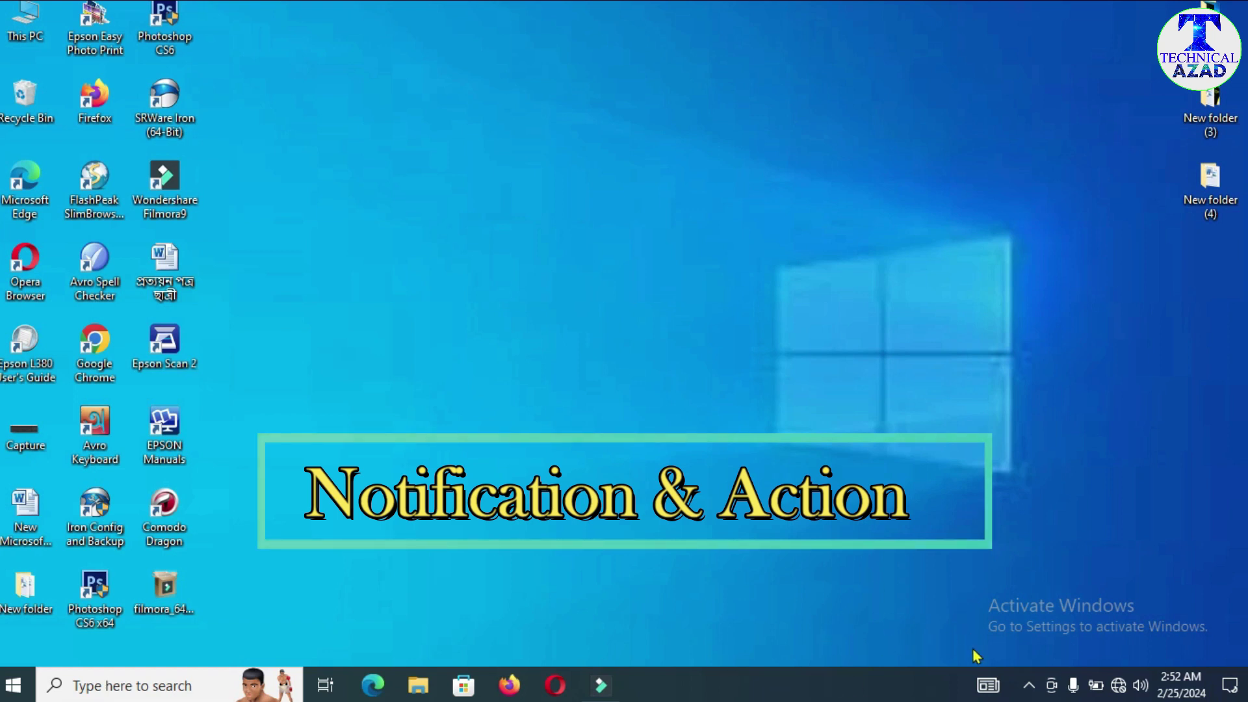
- View the notifications and quick actions in the action center, and dismiss it
{"action": "left_click", "coordinate": [1229, 694]}
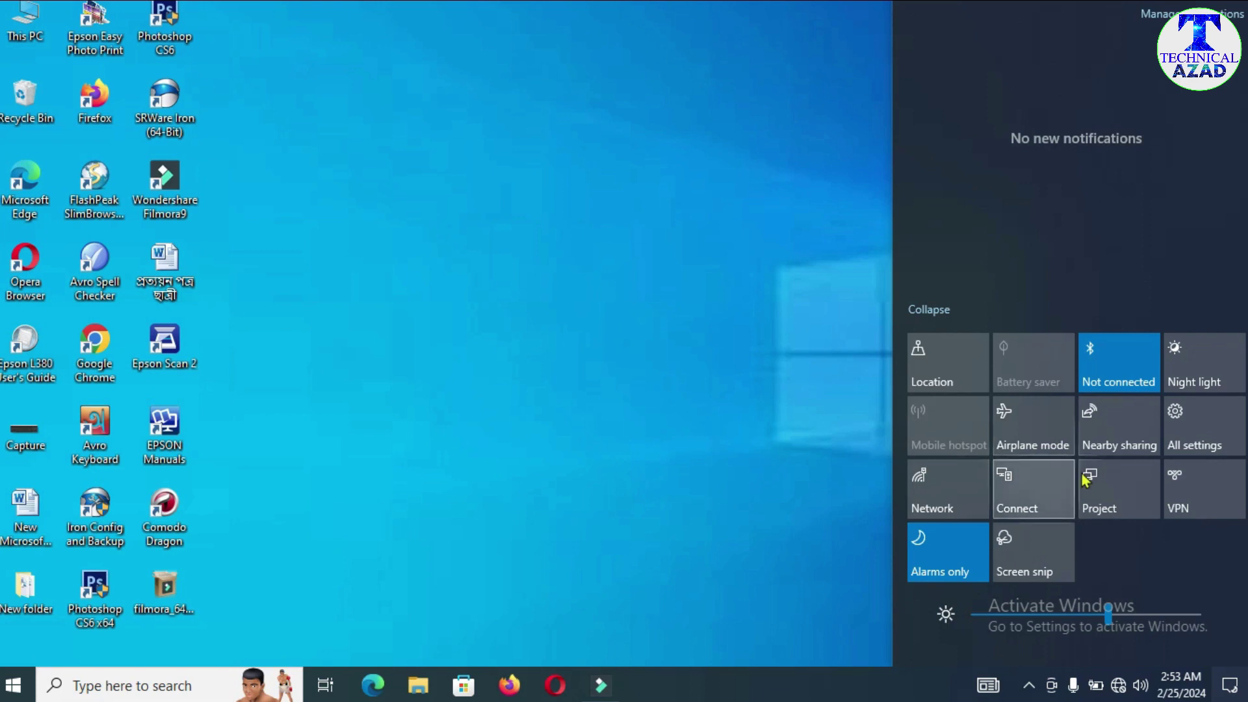
{"action": "left_click", "coordinate": [513, 369]}
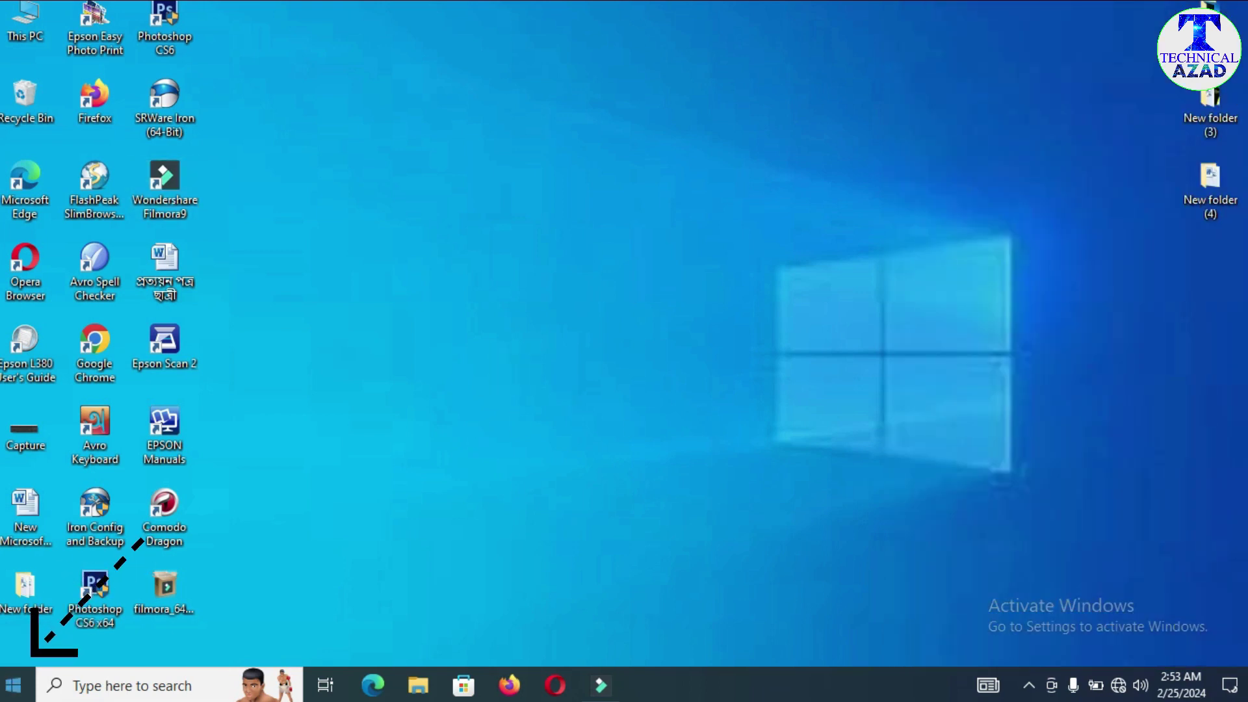
- Open the Notifications & actions page of the System settings
{"action": "left_click", "coordinate": [13, 686]}
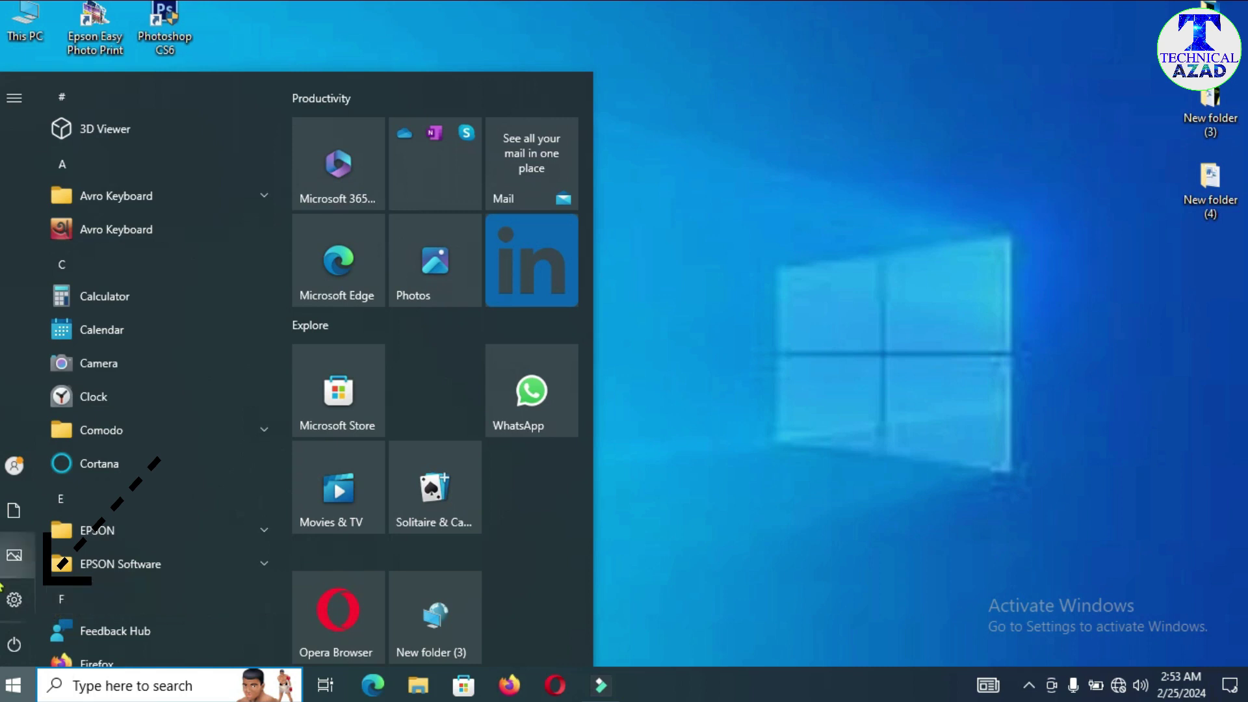
{"action": "left_click", "coordinate": [73, 605]}
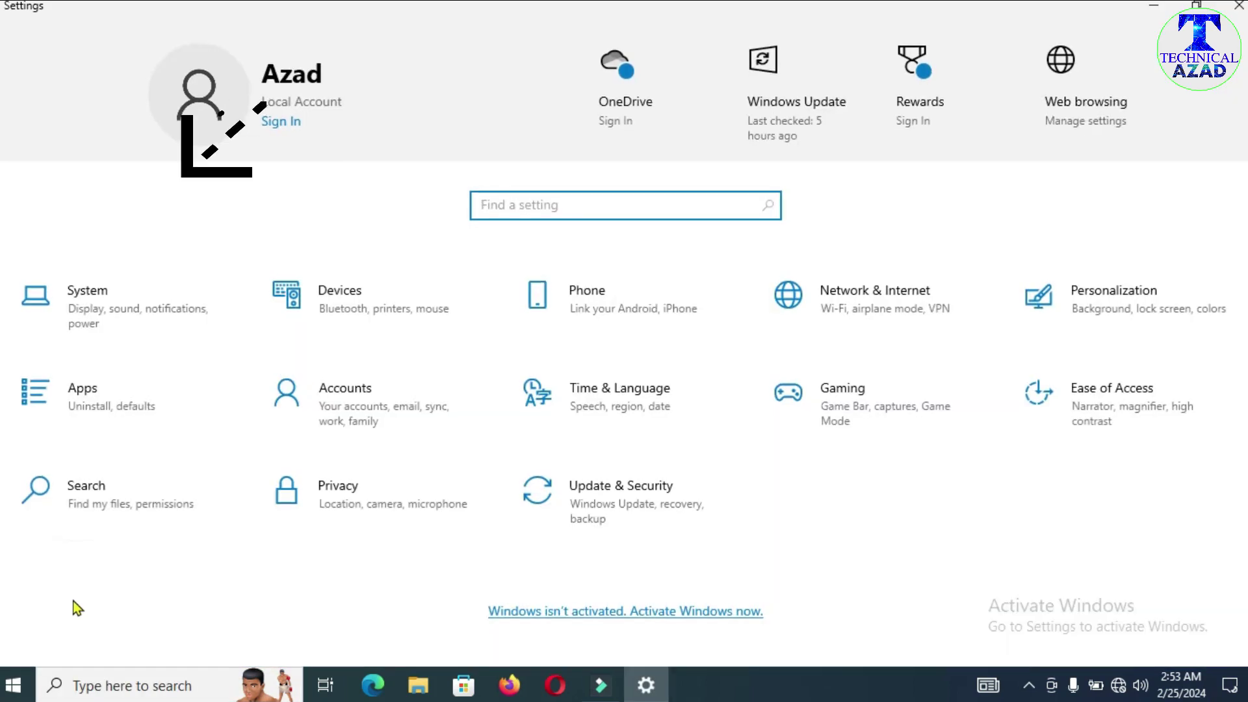
{"action": "left_click", "coordinate": [104, 310]}
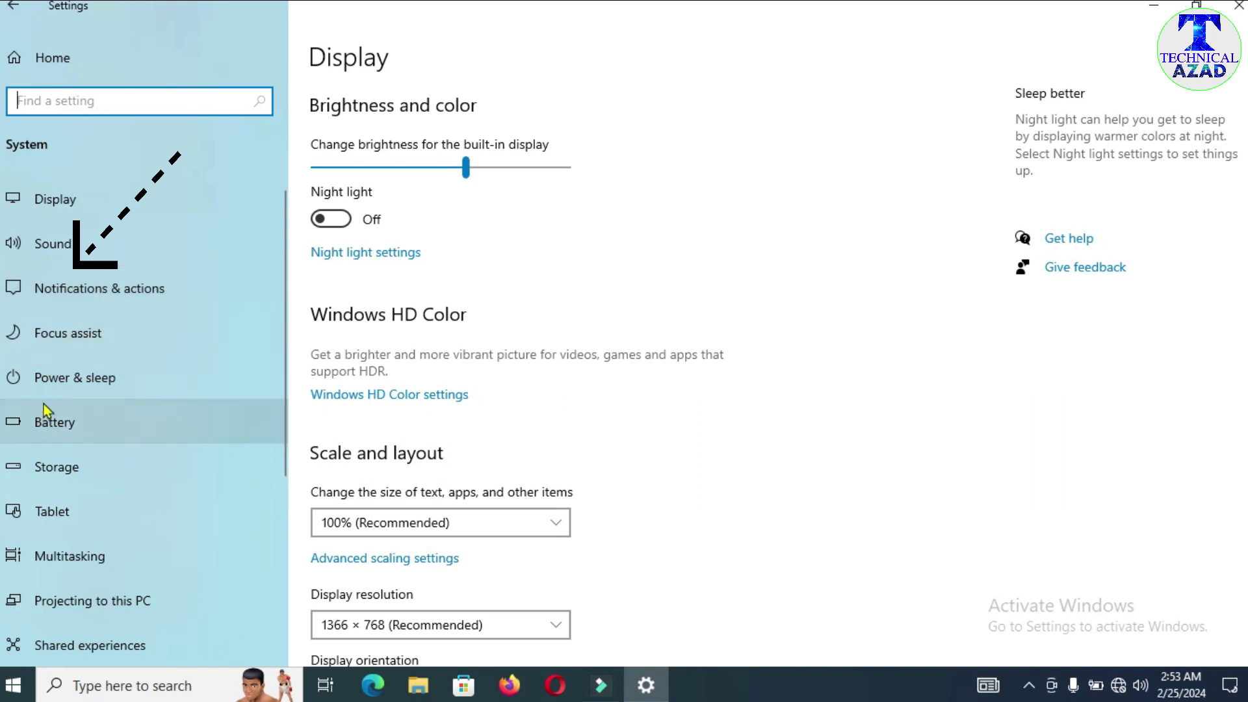
{"action": "left_click", "coordinate": [94, 296]}
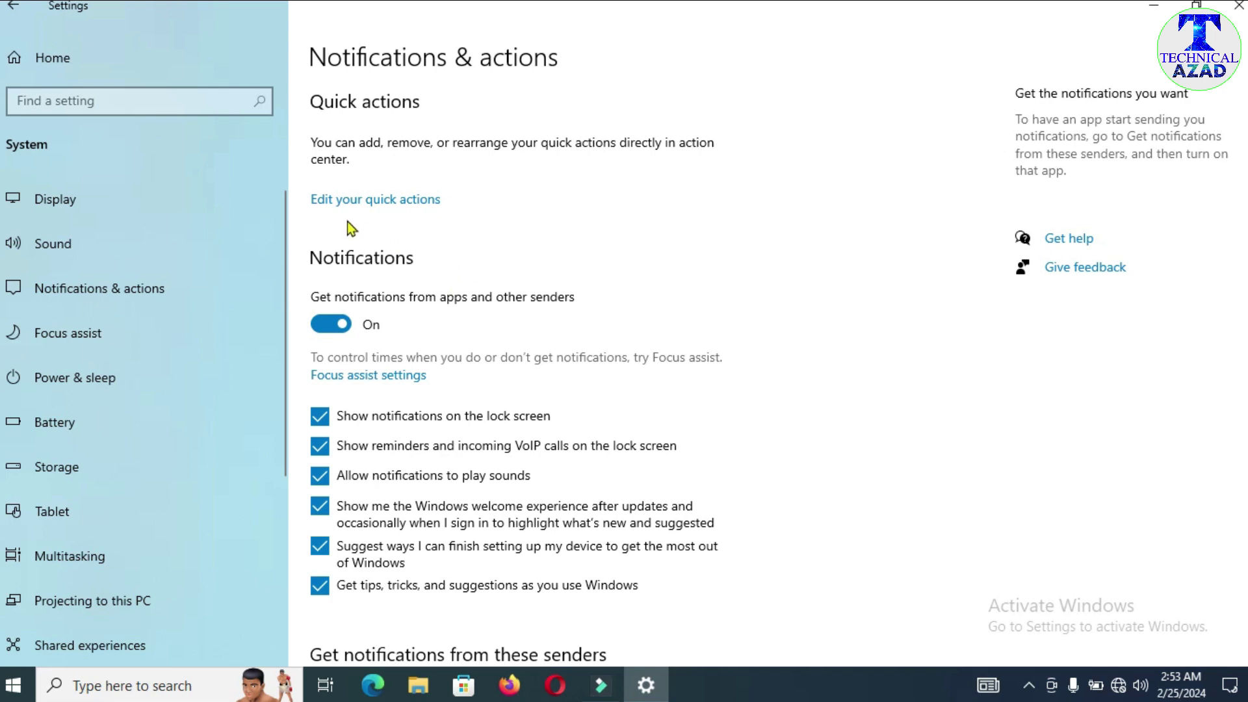
- Review the notification options on the page, view the action center, and dismiss it
{"action": "scroll", "coordinate": [390, 287], "scroll_direction": "down", "scroll_amount": 2}
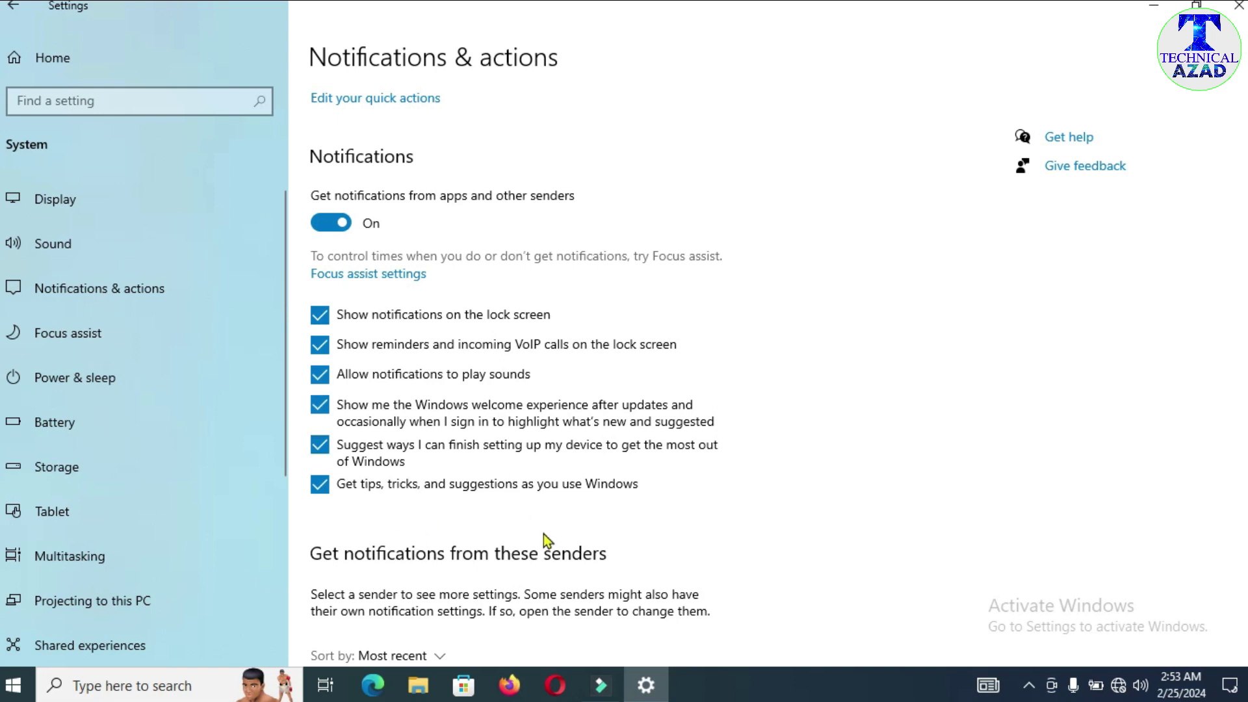
{"action": "left_click", "coordinate": [1226, 689]}
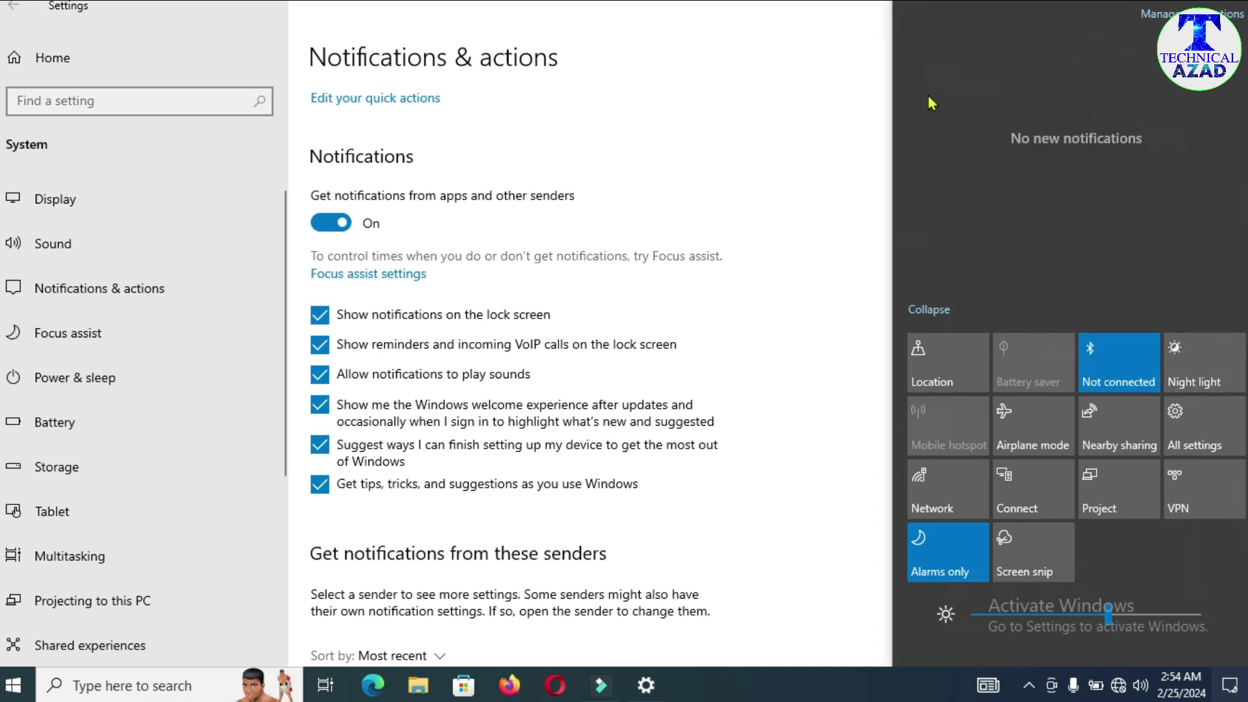
{"action": "left_click", "coordinate": [691, 132]}
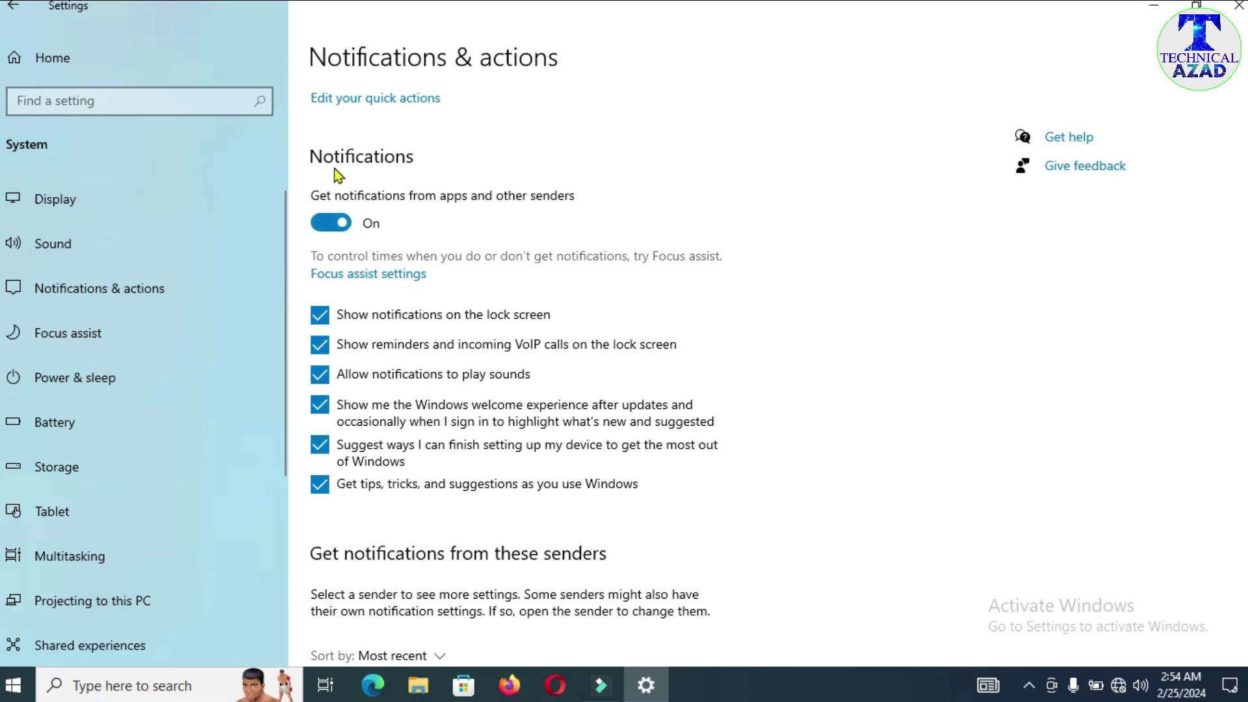
- Turn notifications off and back on for all apps and senders, and individually for OneDrive and Google Chrome
{"action": "left_click", "coordinate": [330, 223]}
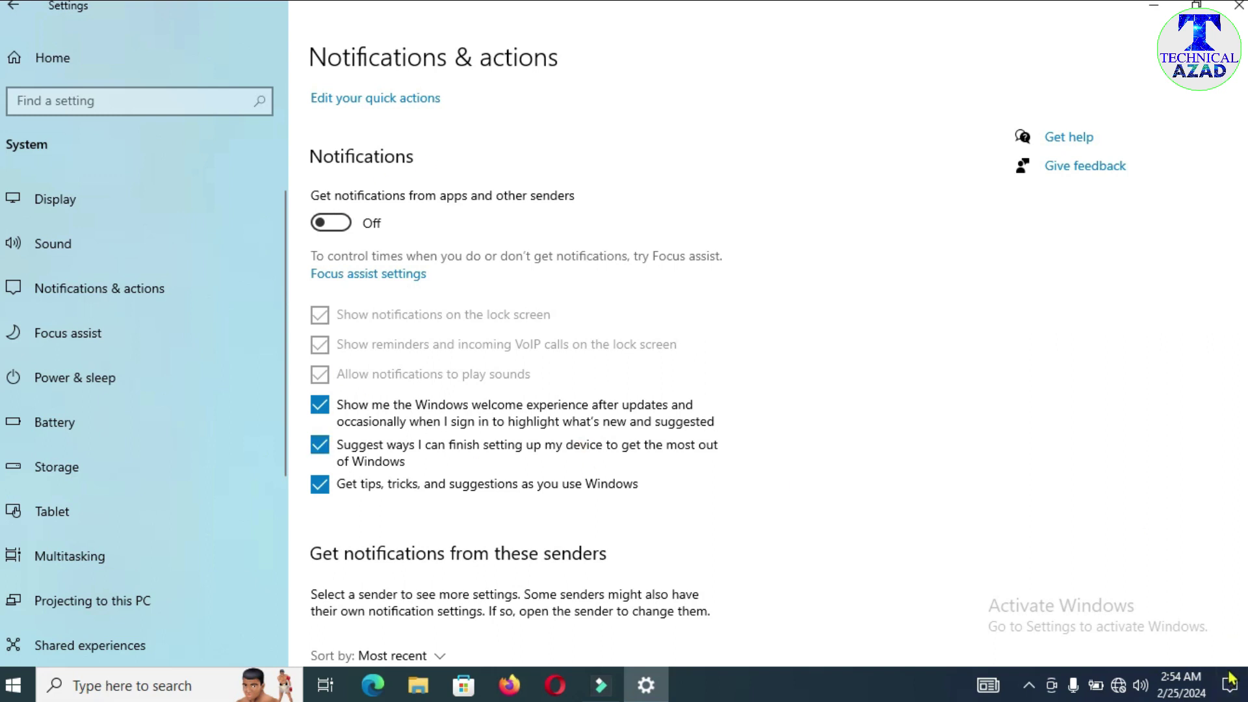
{"action": "left_click", "coordinate": [340, 223]}
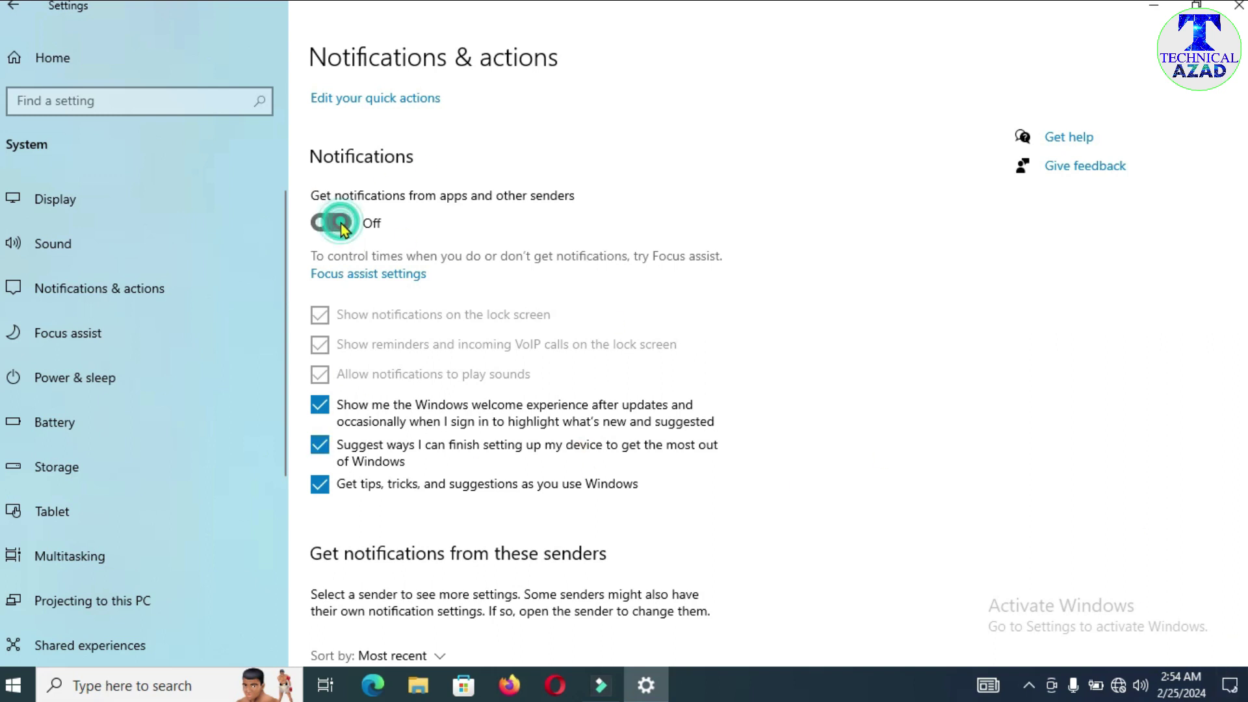
{"action": "scroll", "coordinate": [601, 233], "scroll_direction": "down", "scroll_amount": 1}
{"action": "scroll", "coordinate": [602, 232], "scroll_direction": "down", "scroll_amount": 4}
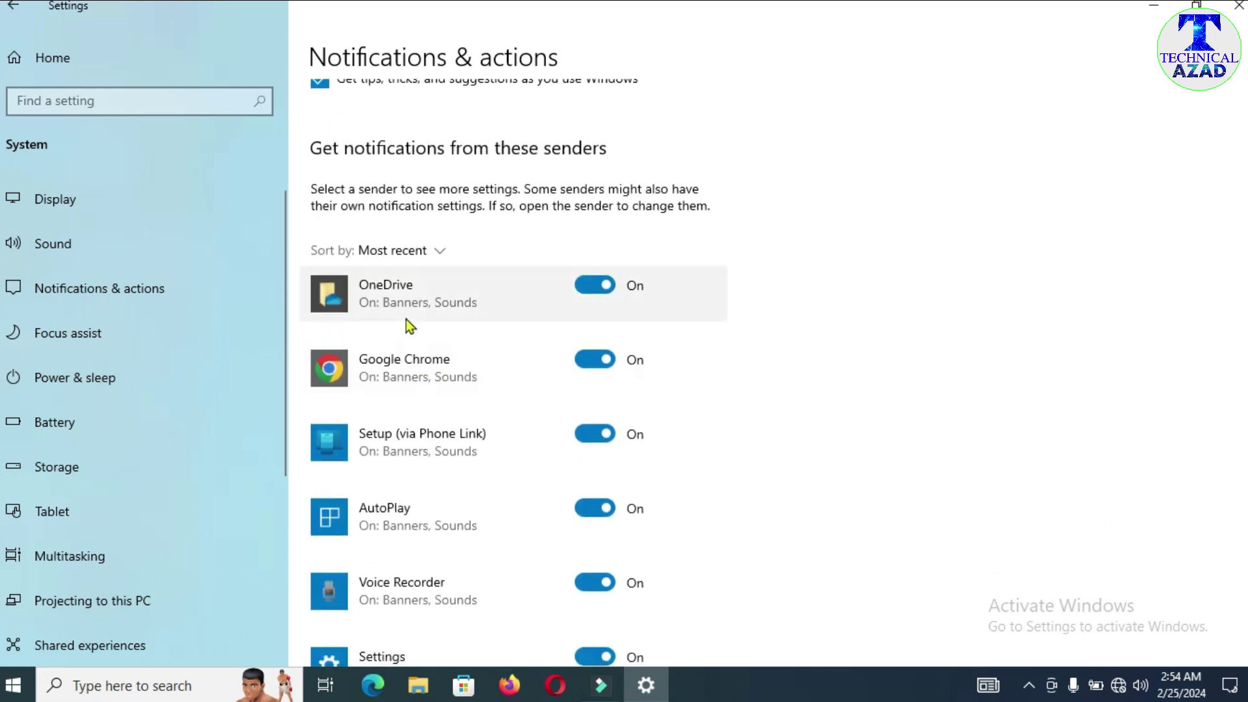
{"action": "left_click", "coordinate": [592, 283]}
{"action": "left_click", "coordinate": [599, 285]}
{"action": "scroll", "coordinate": [432, 341], "scroll_direction": "down", "scroll_amount": 1}
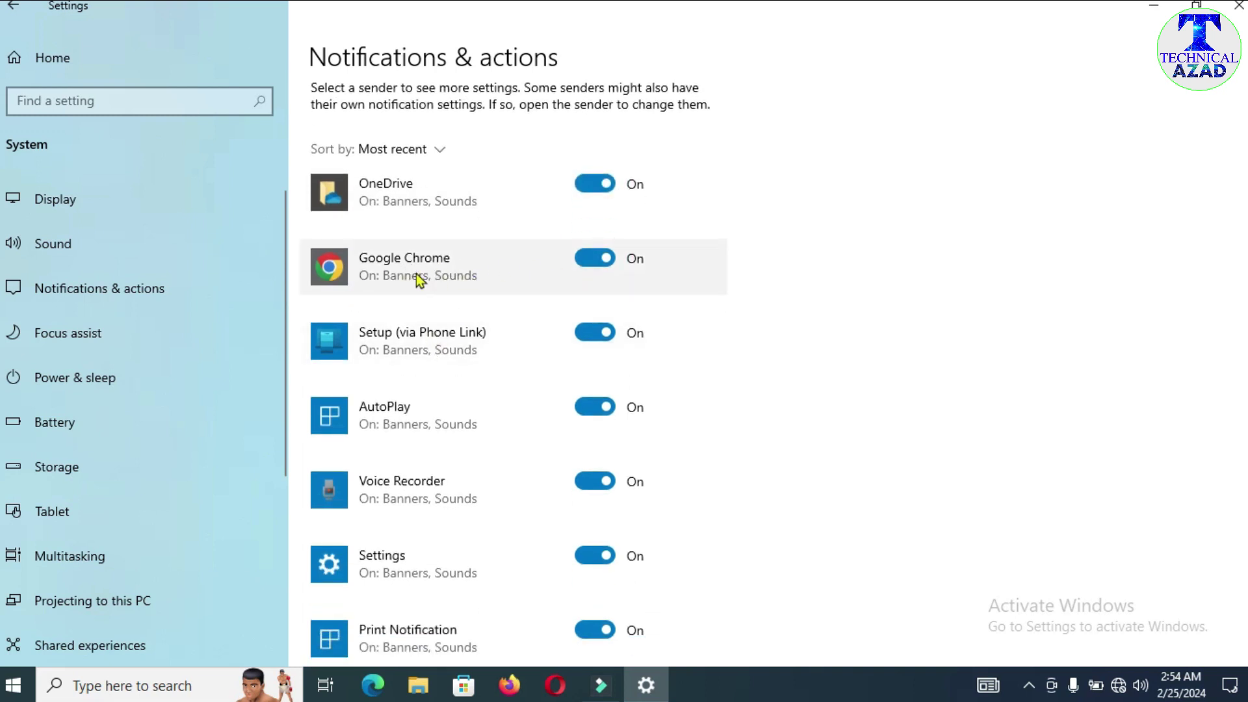
{"action": "left_click", "coordinate": [593, 264]}
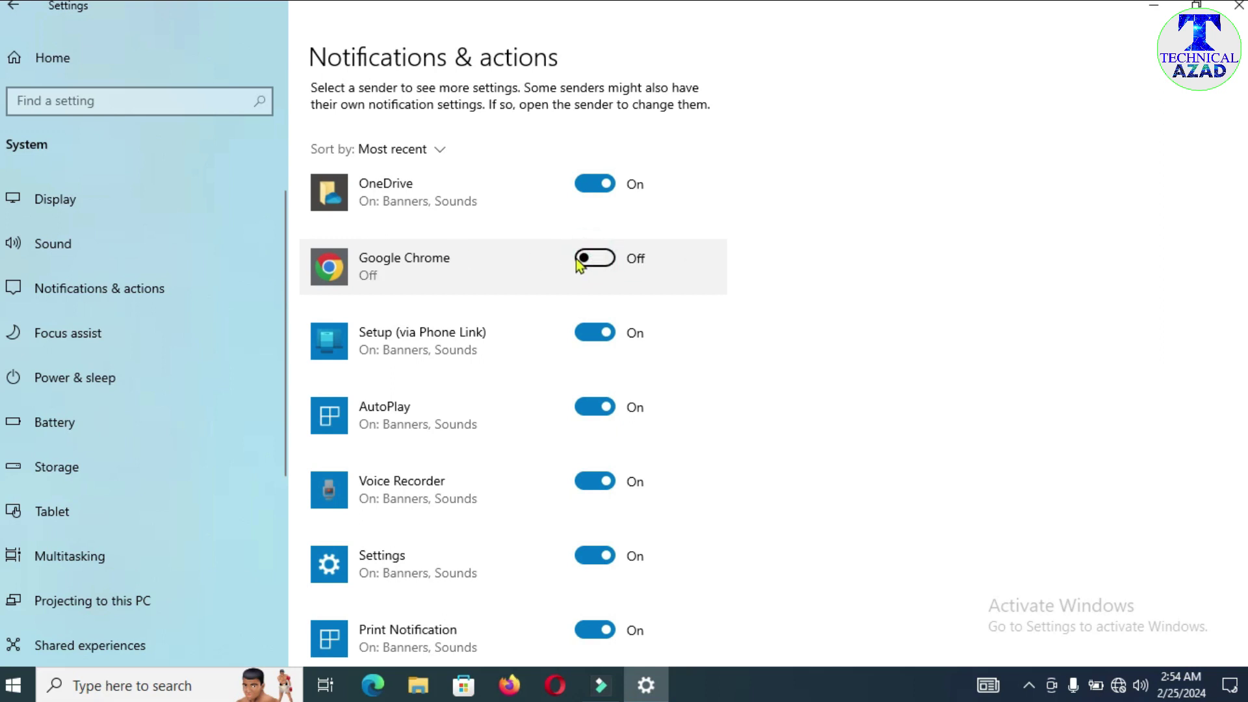
{"action": "left_click", "coordinate": [609, 261]}
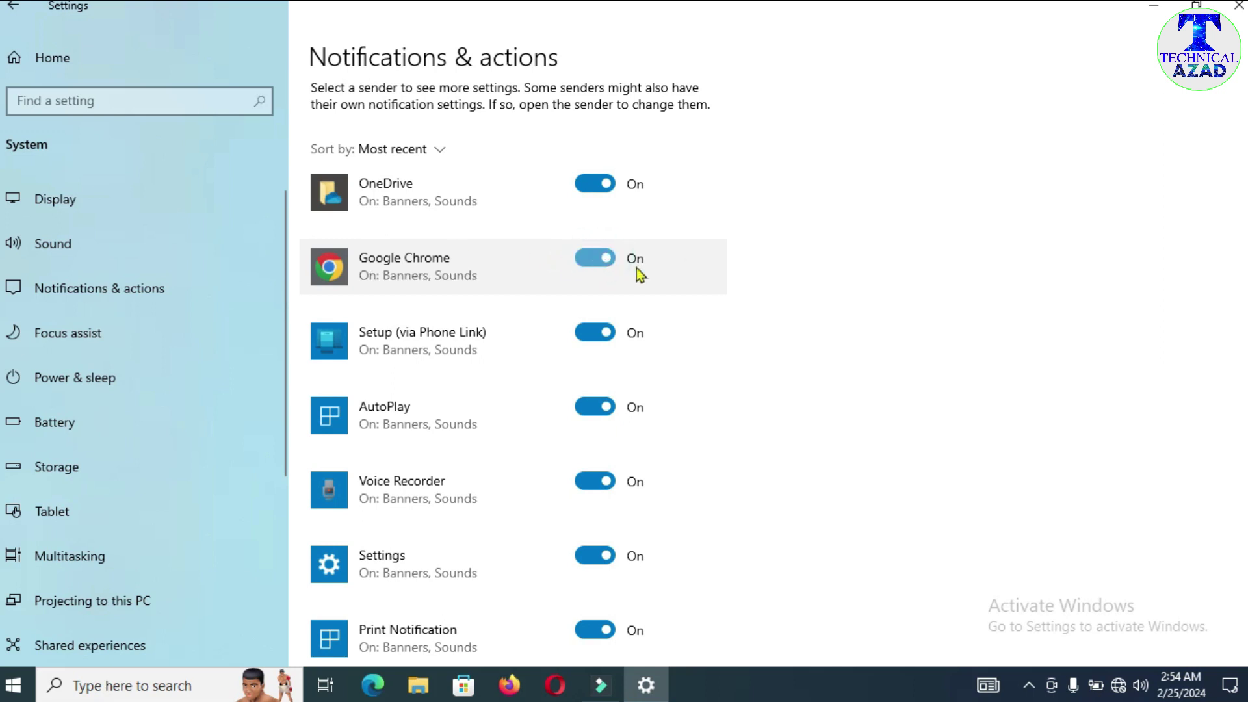
- Review the remaining notification senders, and add the Wi-Fi tile to the quick actions in the action center
{"action": "scroll", "coordinate": [524, 418], "scroll_direction": "down", "scroll_amount": 5}
{"action": "scroll", "coordinate": [504, 423], "scroll_direction": "down", "scroll_amount": 2}
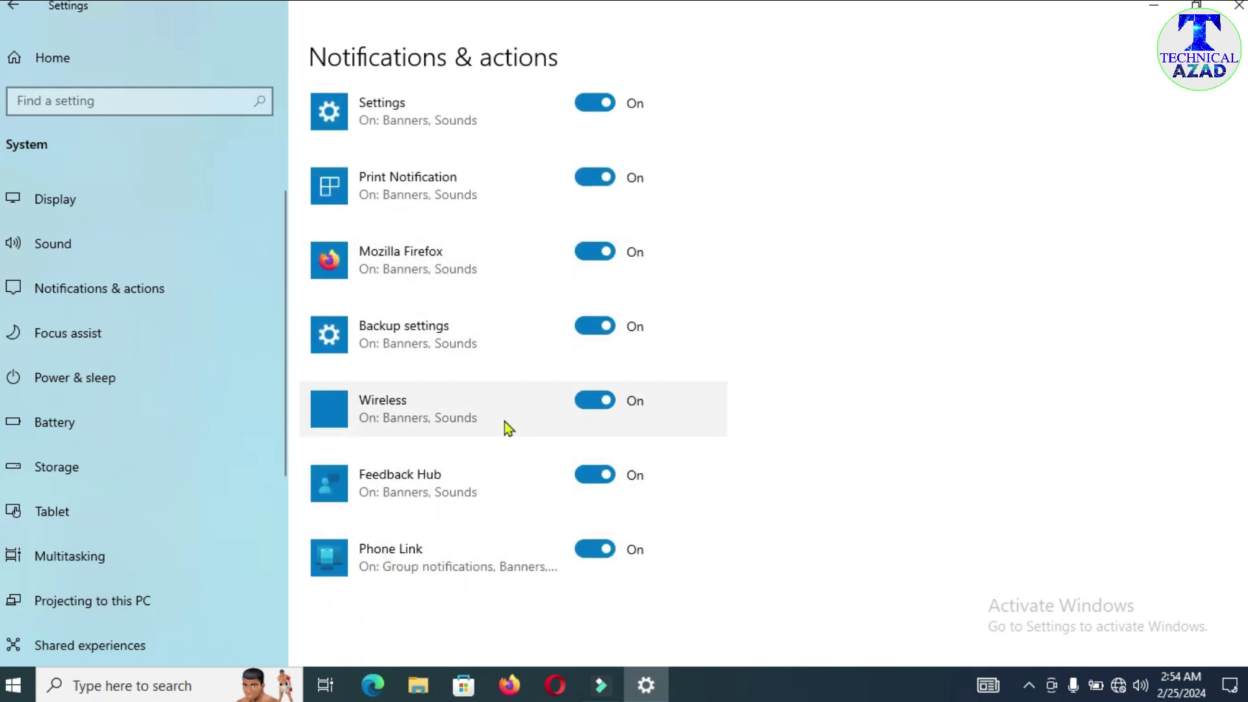
{"action": "scroll", "coordinate": [530, 397], "scroll_direction": "up", "scroll_amount": 8}
{"action": "scroll", "coordinate": [533, 403], "scroll_direction": "up", "scroll_amount": 6}
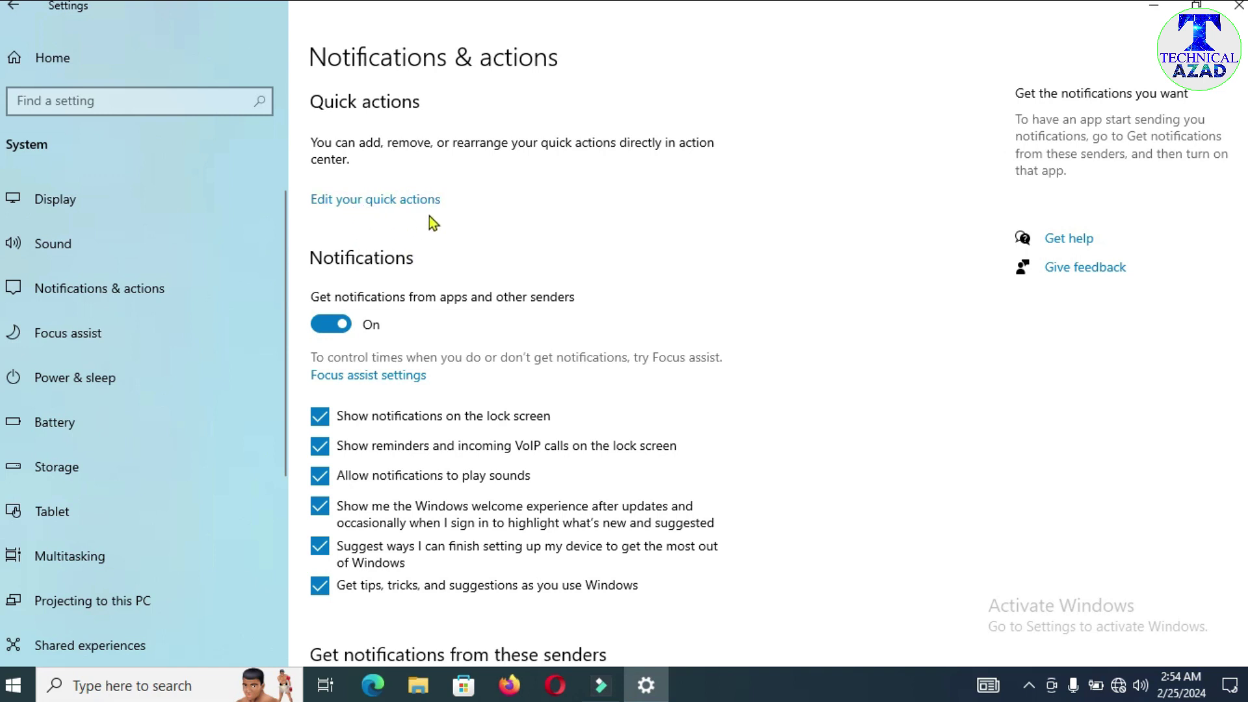
{"action": "left_click", "coordinate": [381, 201]}
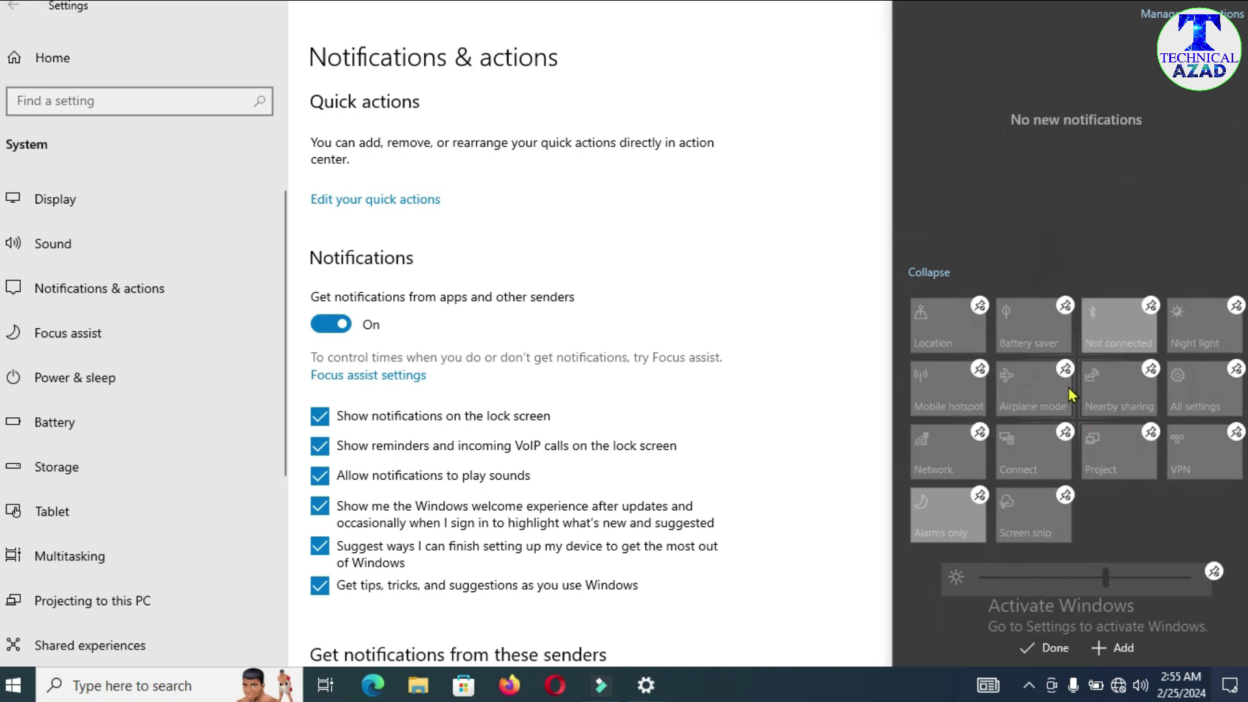
{"action": "left_click", "coordinate": [1128, 656]}
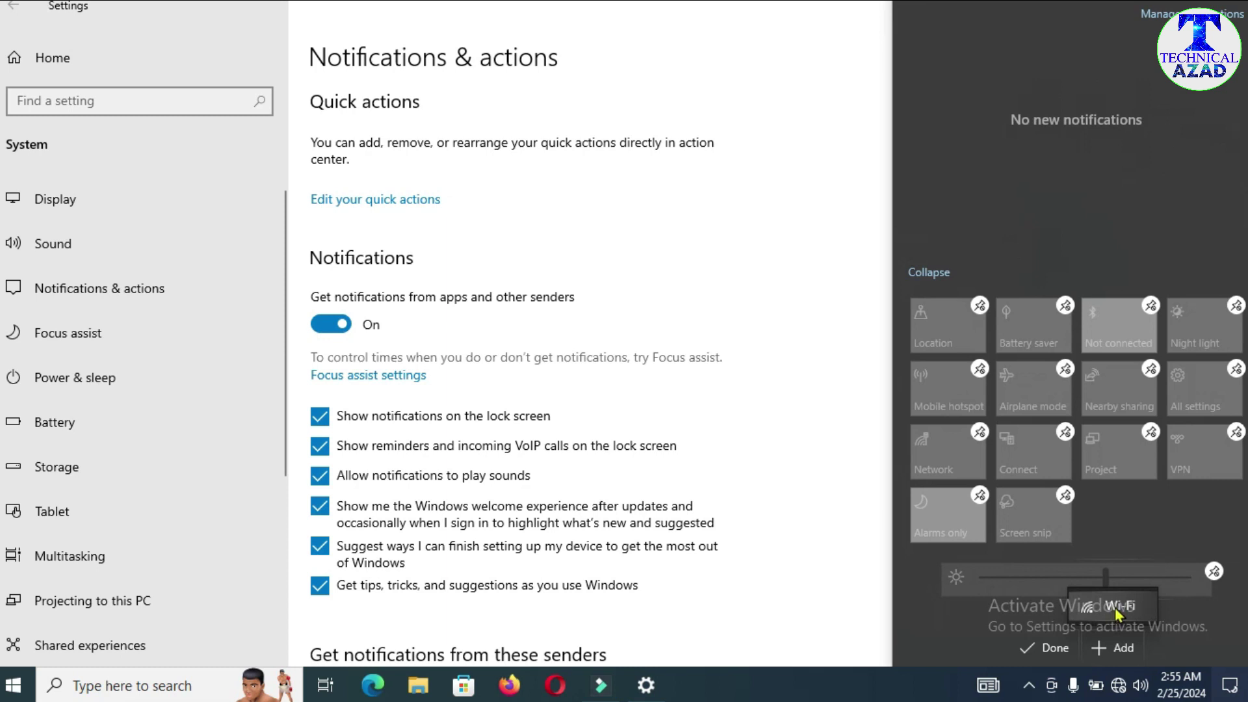
{"action": "left_click", "coordinate": [1117, 610]}
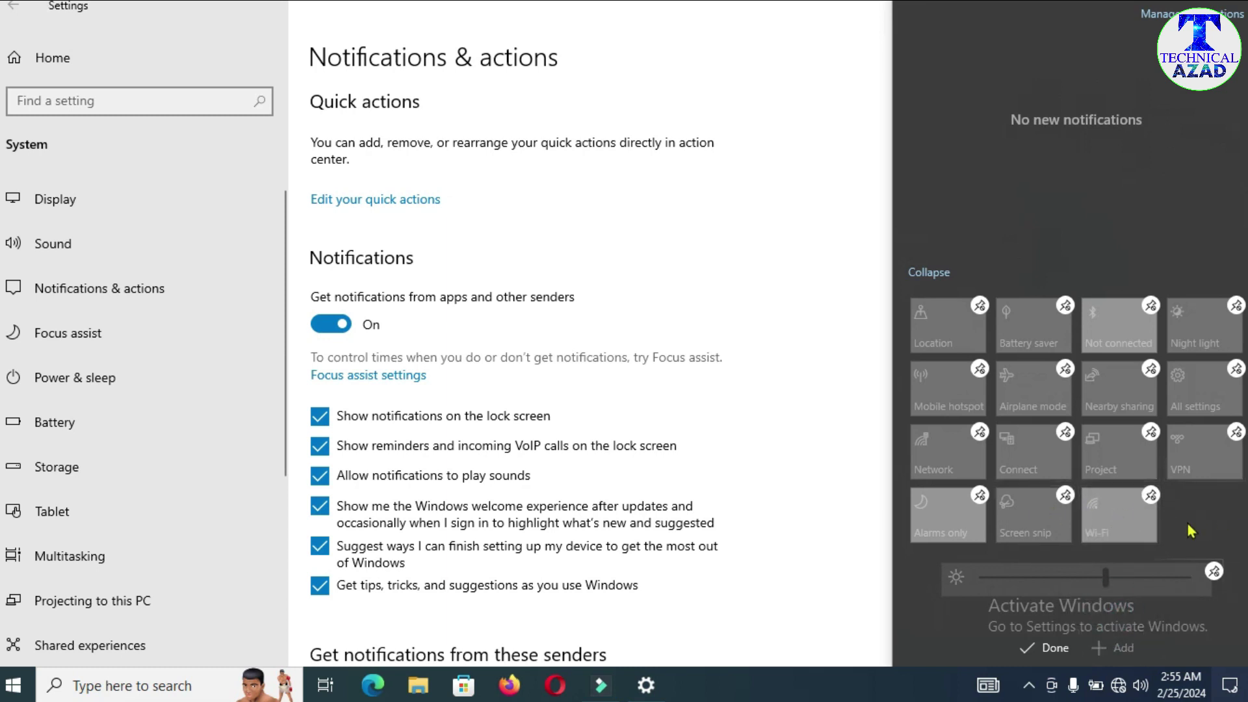
{"action": "left_click", "coordinate": [1050, 647]}
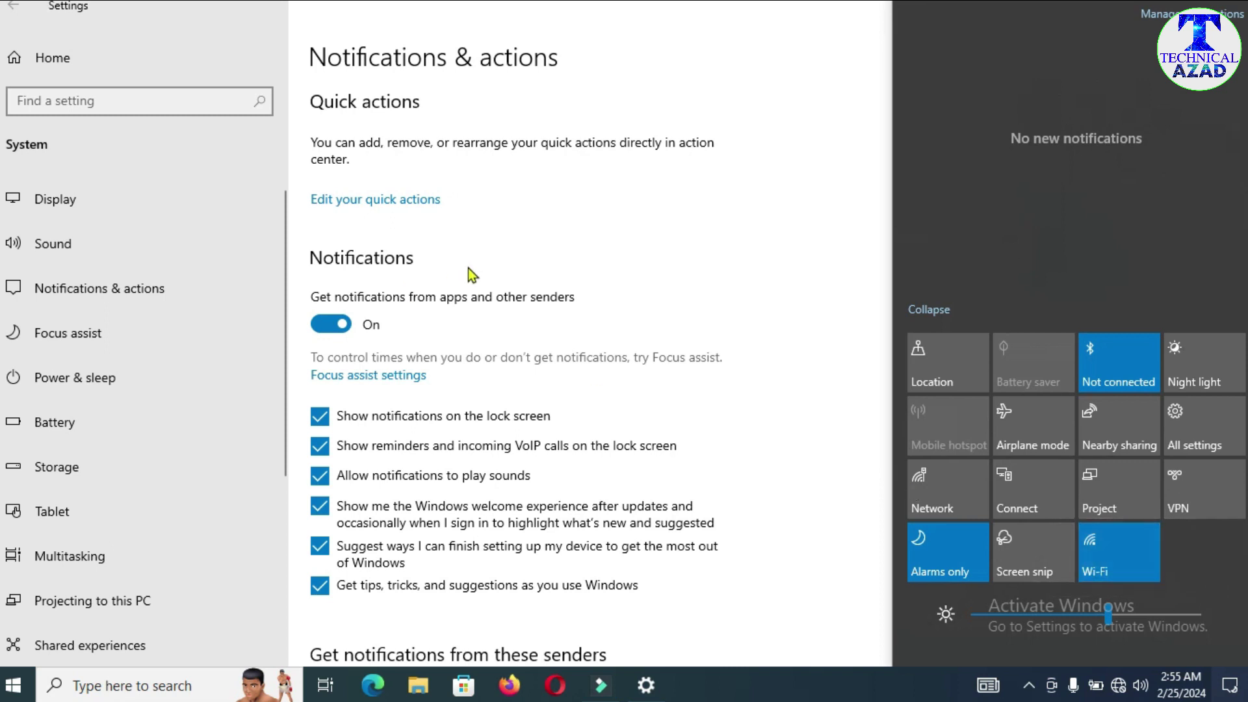
- Remove the Wi-Fi tile from the quick actions, dismiss the action center, and close the Settings window
{"action": "left_click", "coordinate": [412, 202]}
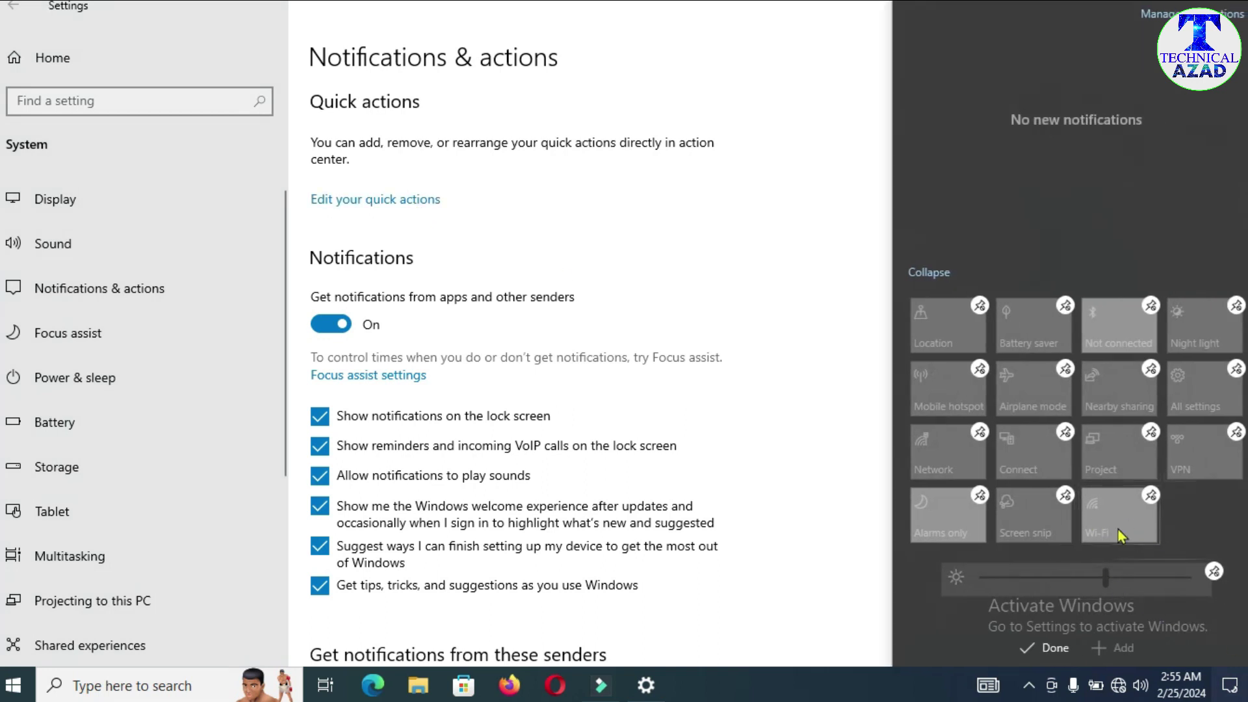
{"action": "left_click", "coordinate": [1151, 495]}
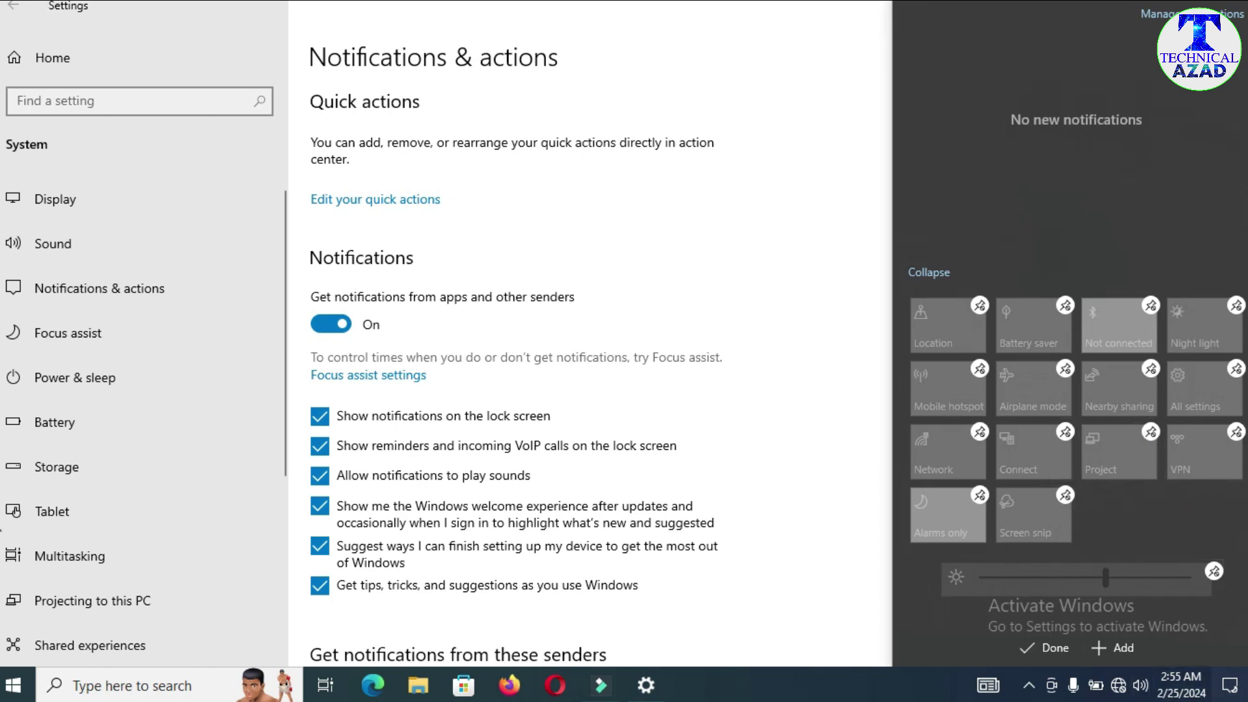
{"action": "left_click", "coordinate": [1050, 648]}
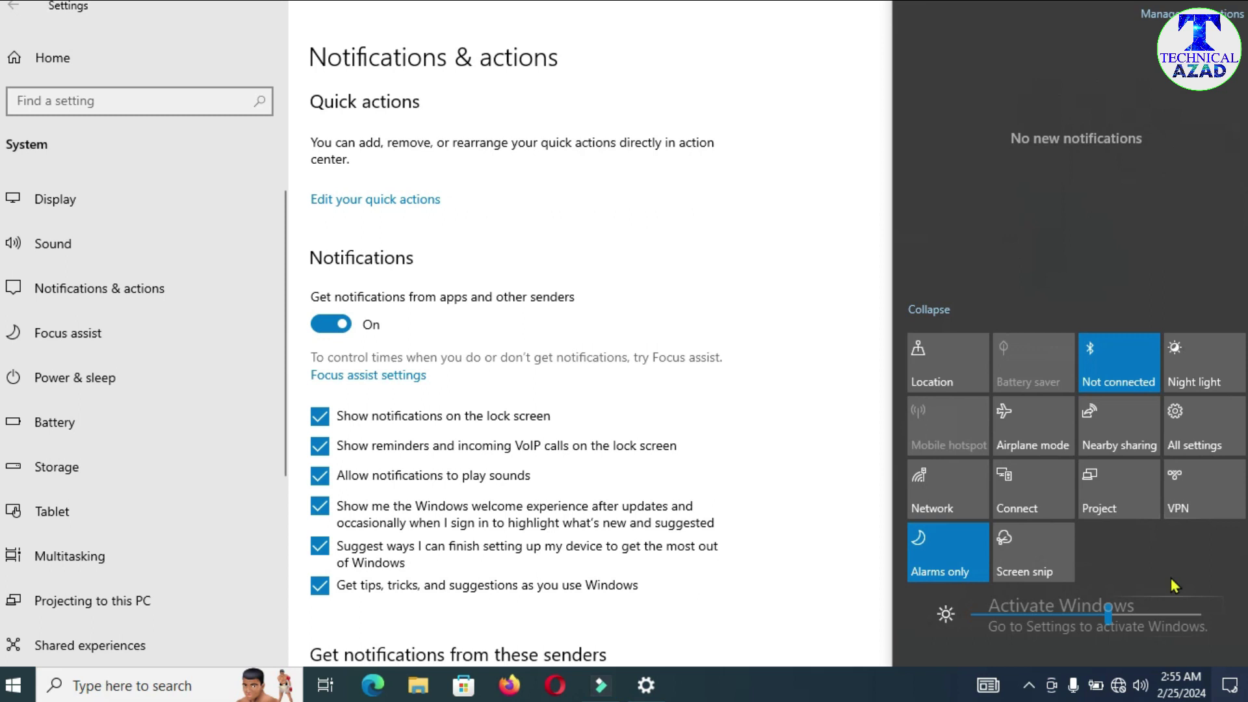
{"action": "left_click", "coordinate": [763, 178]}
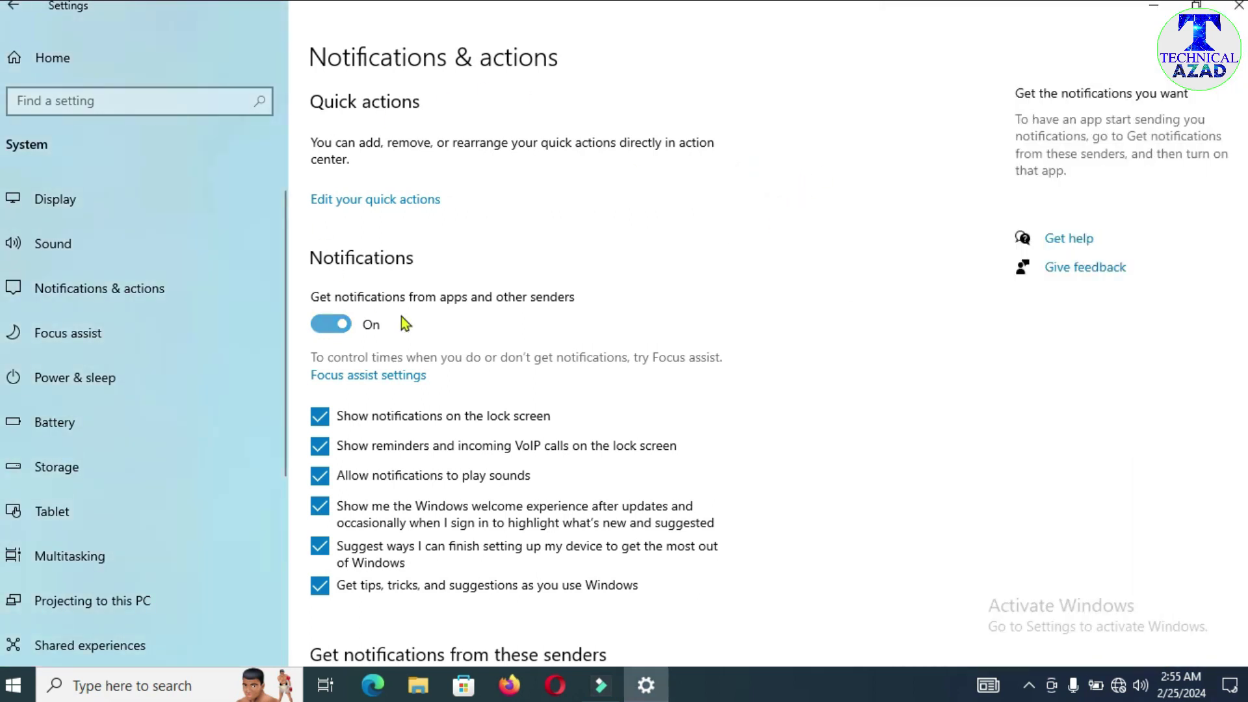
{"action": "left_click", "coordinate": [1238, 6]}
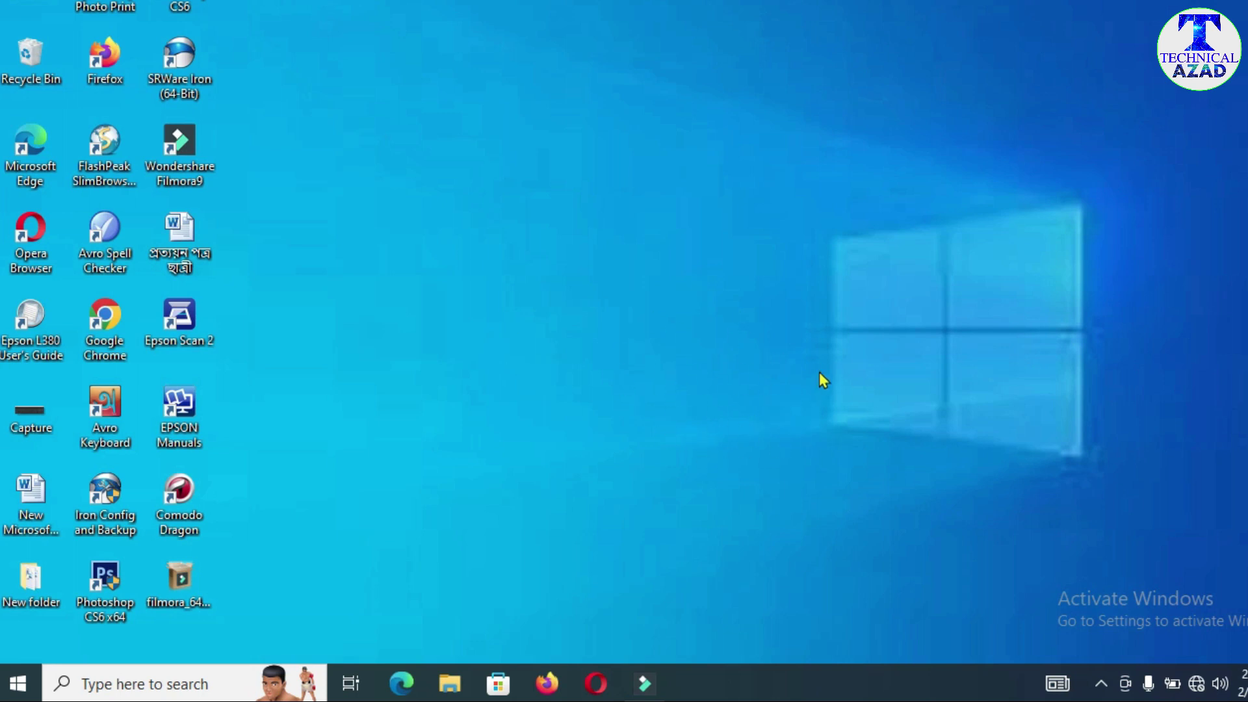
- Open the Display page of the System settings
{"action": "left_click", "coordinate": [17, 685]}
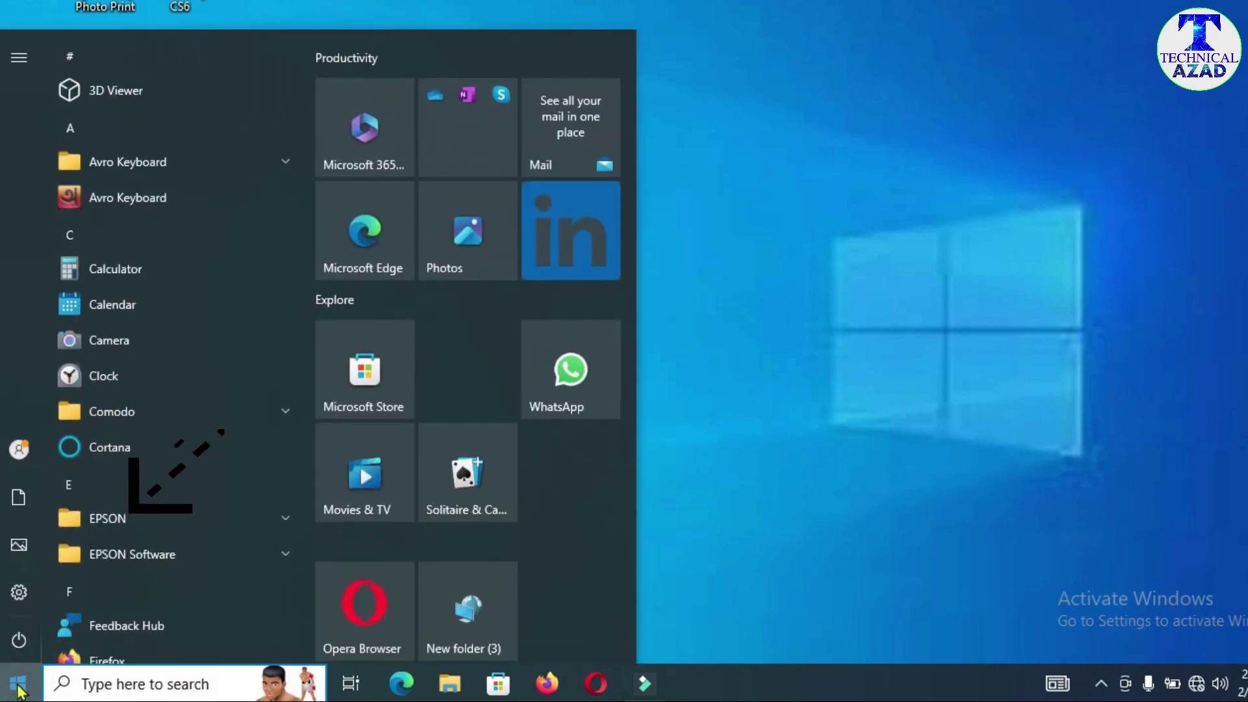
{"action": "mouse_move", "coordinate": [13, 599]}
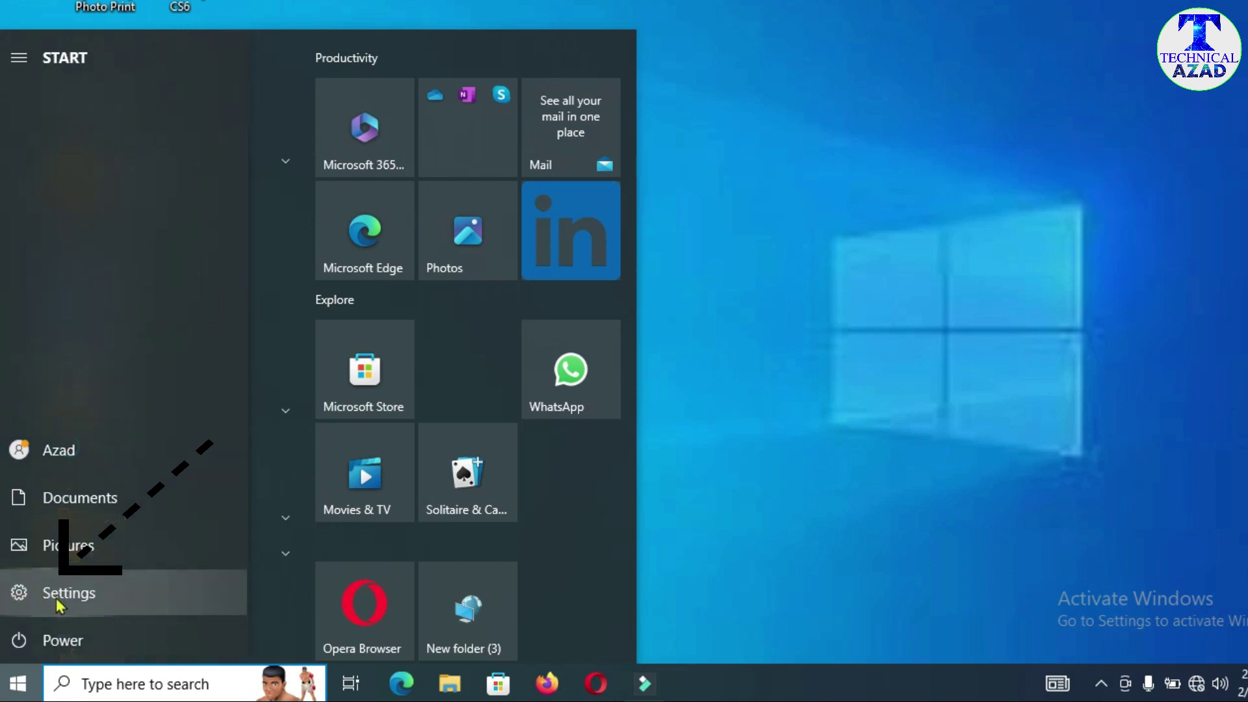
{"action": "left_click", "coordinate": [92, 596]}
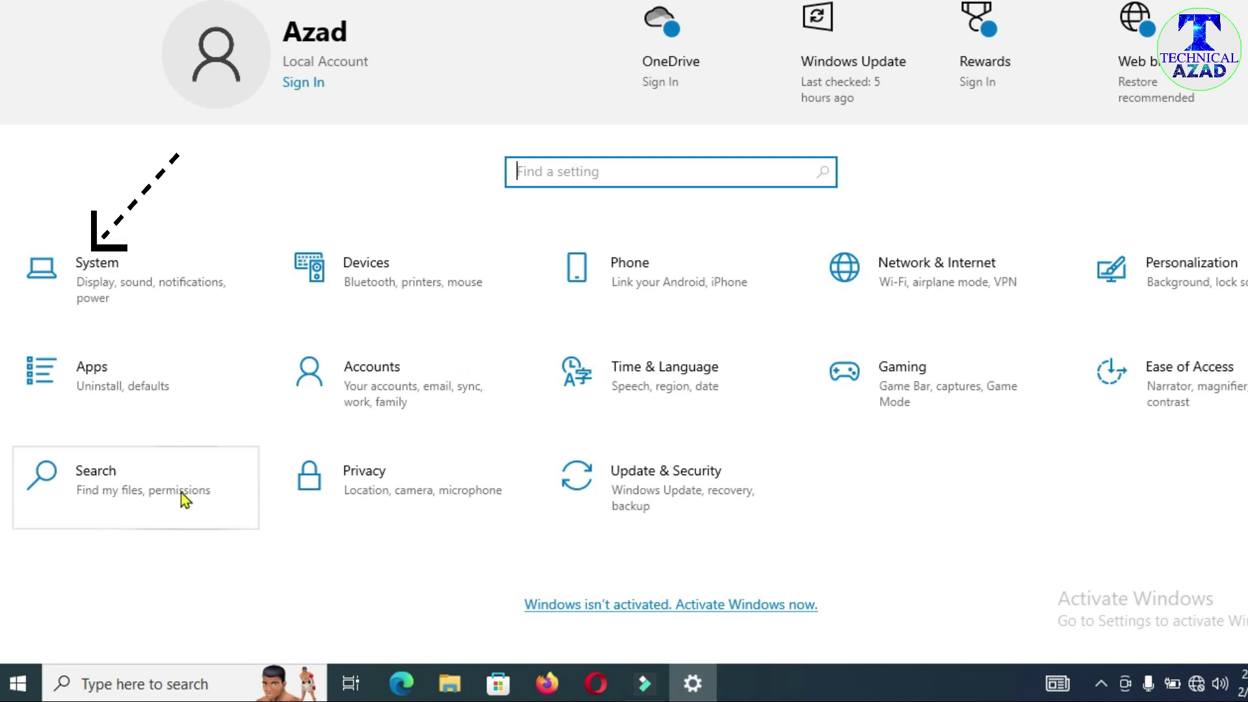
{"action": "left_click", "coordinate": [117, 283]}
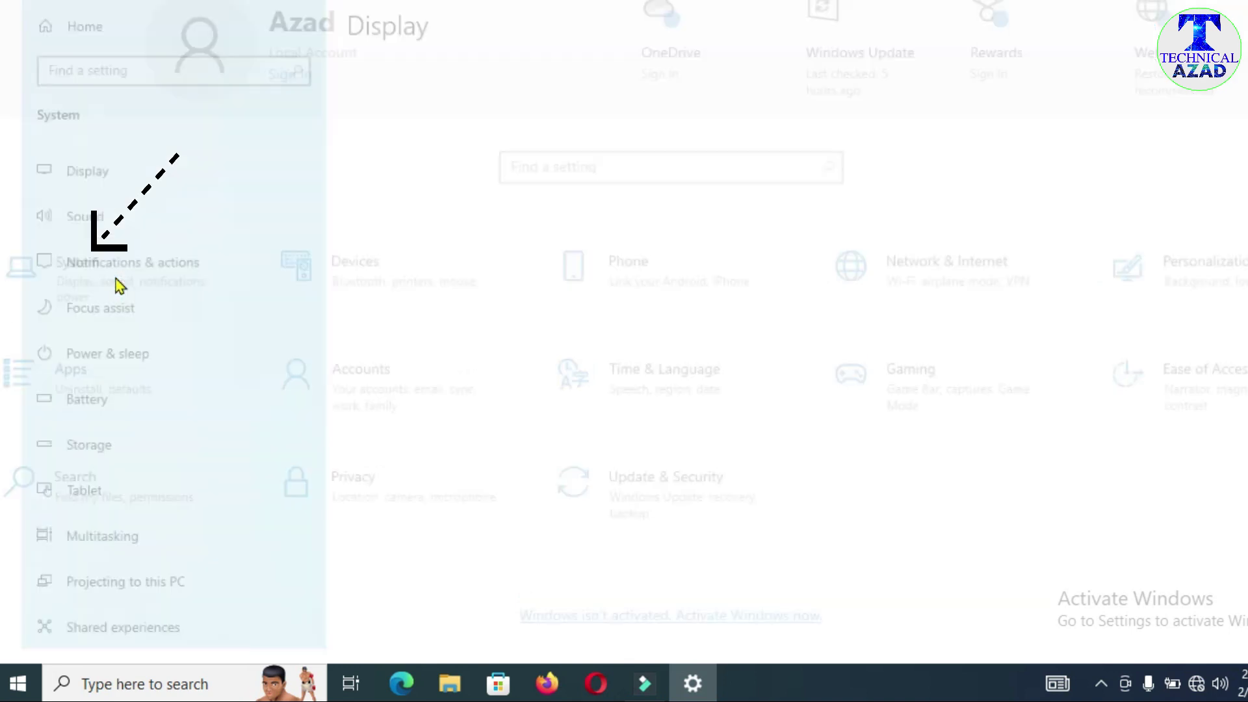
{"action": "left_click", "coordinate": [60, 168]}
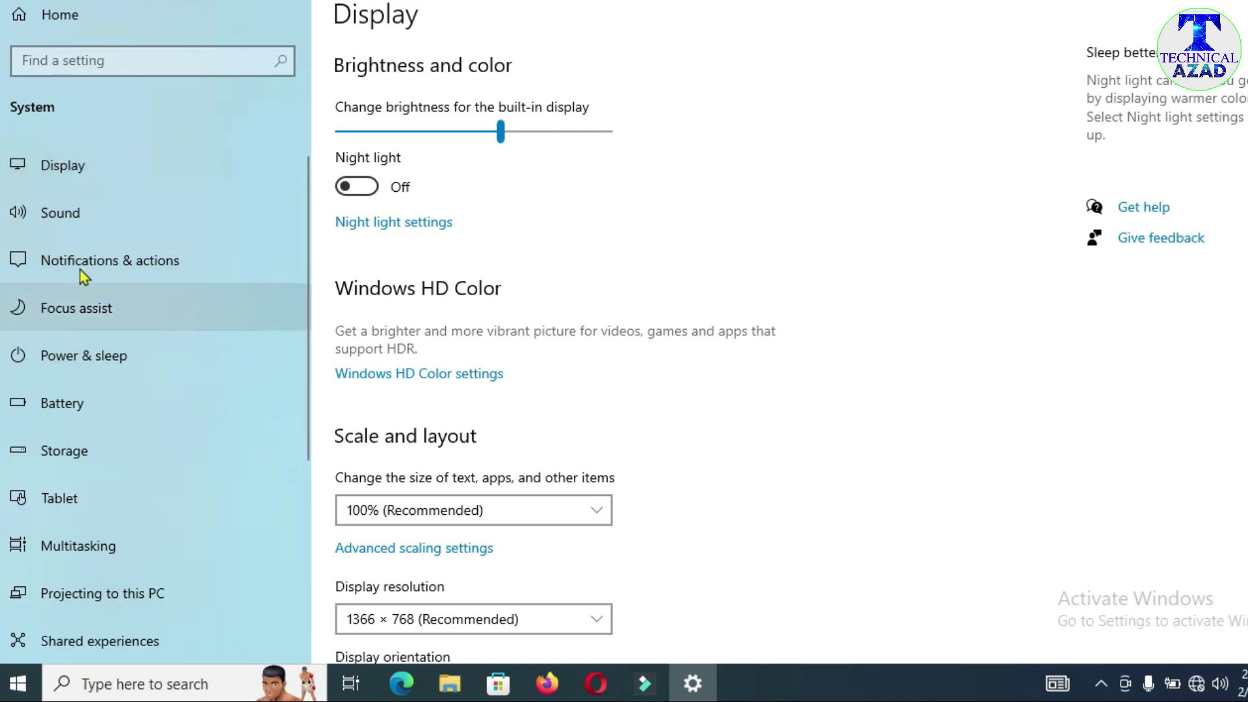
- Set the size of text, apps, and other items to 125%, check the desktop, and return to the Display settings
{"action": "scroll", "coordinate": [353, 260], "scroll_direction": "down", "scroll_amount": 3}
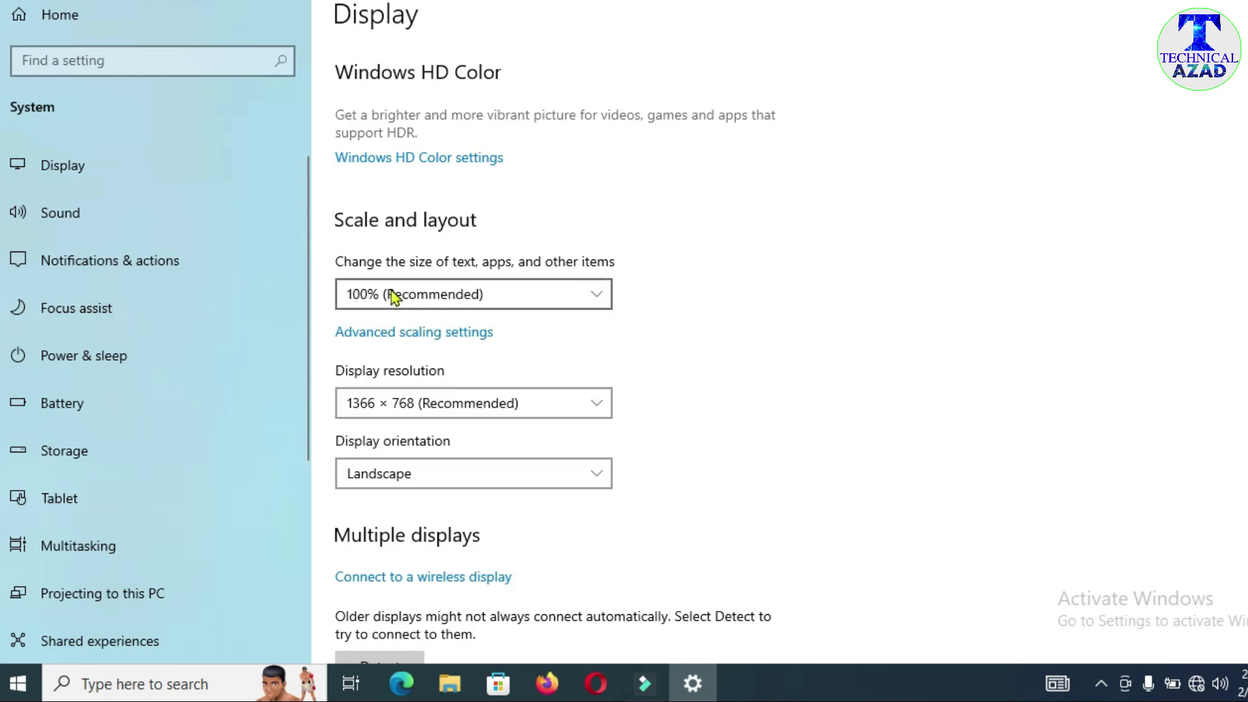
{"action": "left_click", "coordinate": [597, 300]}
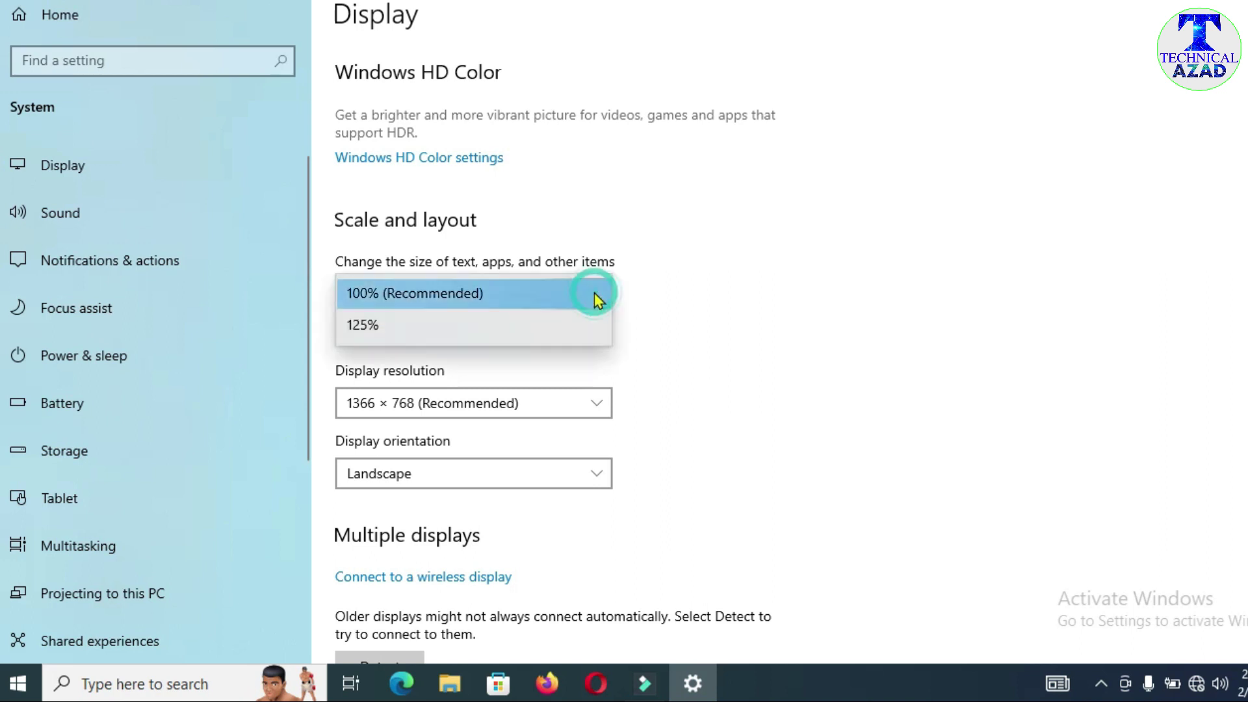
{"action": "left_click", "coordinate": [398, 334]}
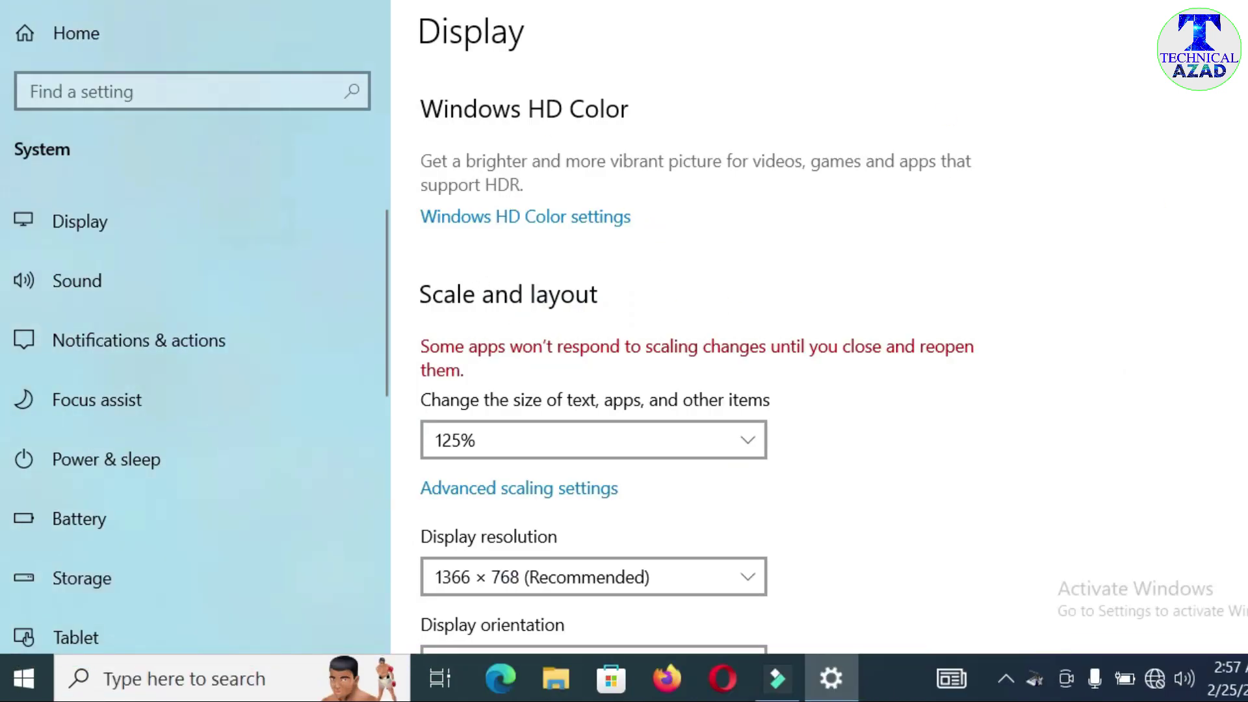
{"action": "key", "text": "super+d"}
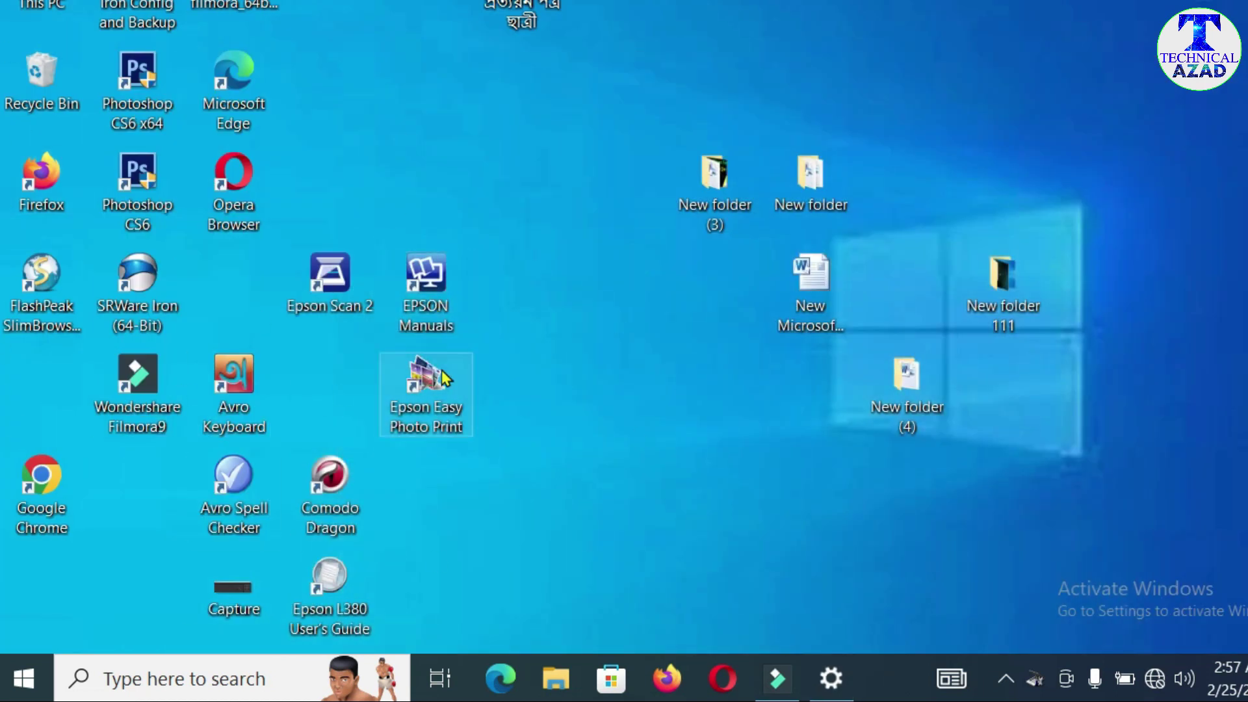
{"action": "left_click", "coordinate": [839, 681]}
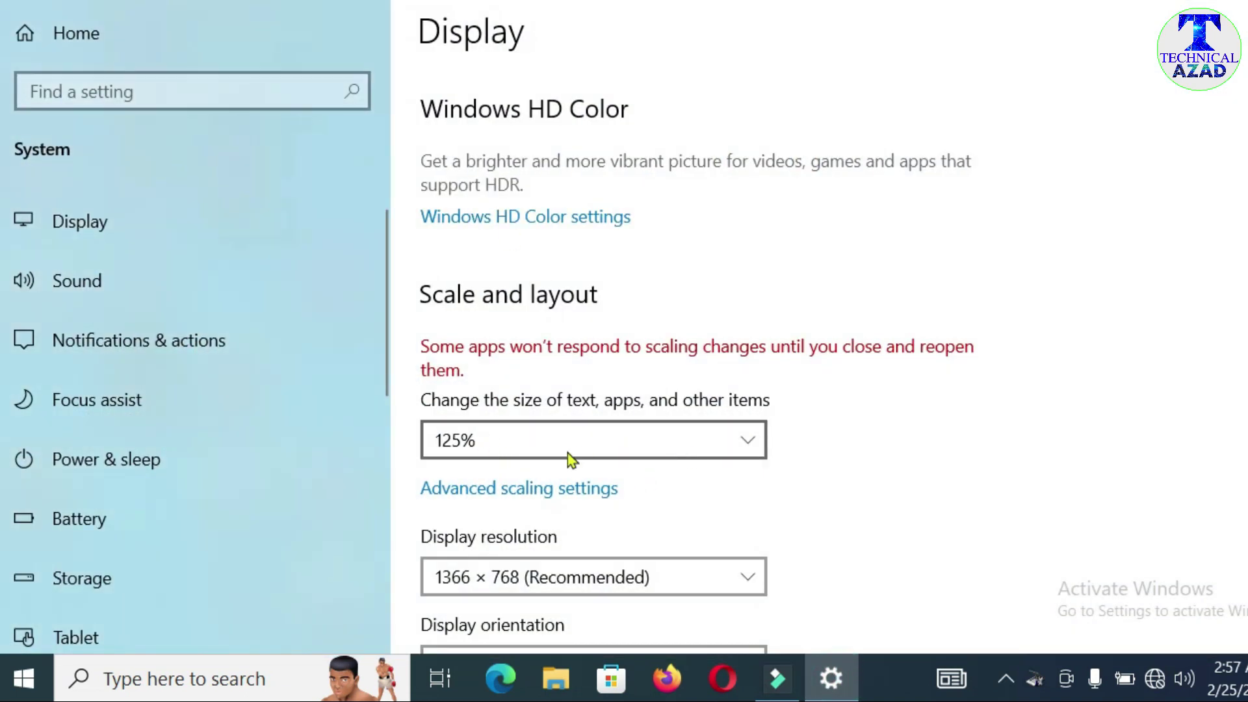
- Set the size of text, apps, and other items back to 100% (Recommended)
{"action": "left_click", "coordinate": [752, 441]}
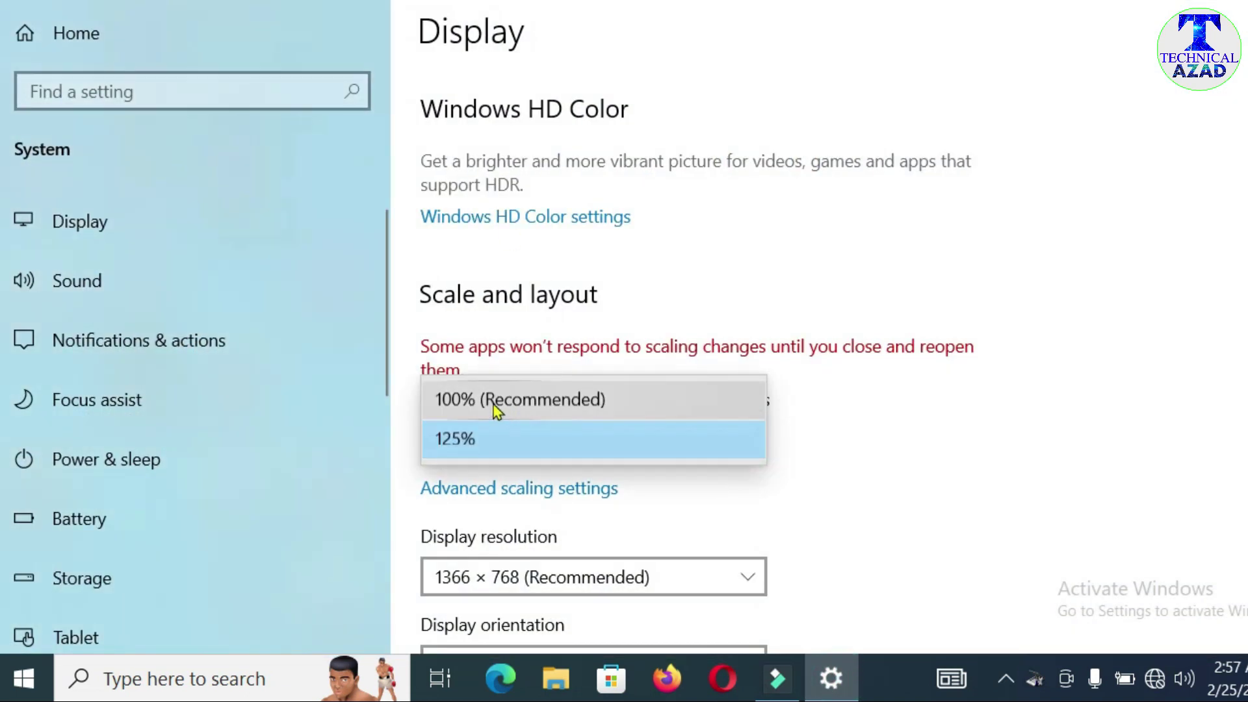
{"action": "left_click", "coordinate": [536, 401]}
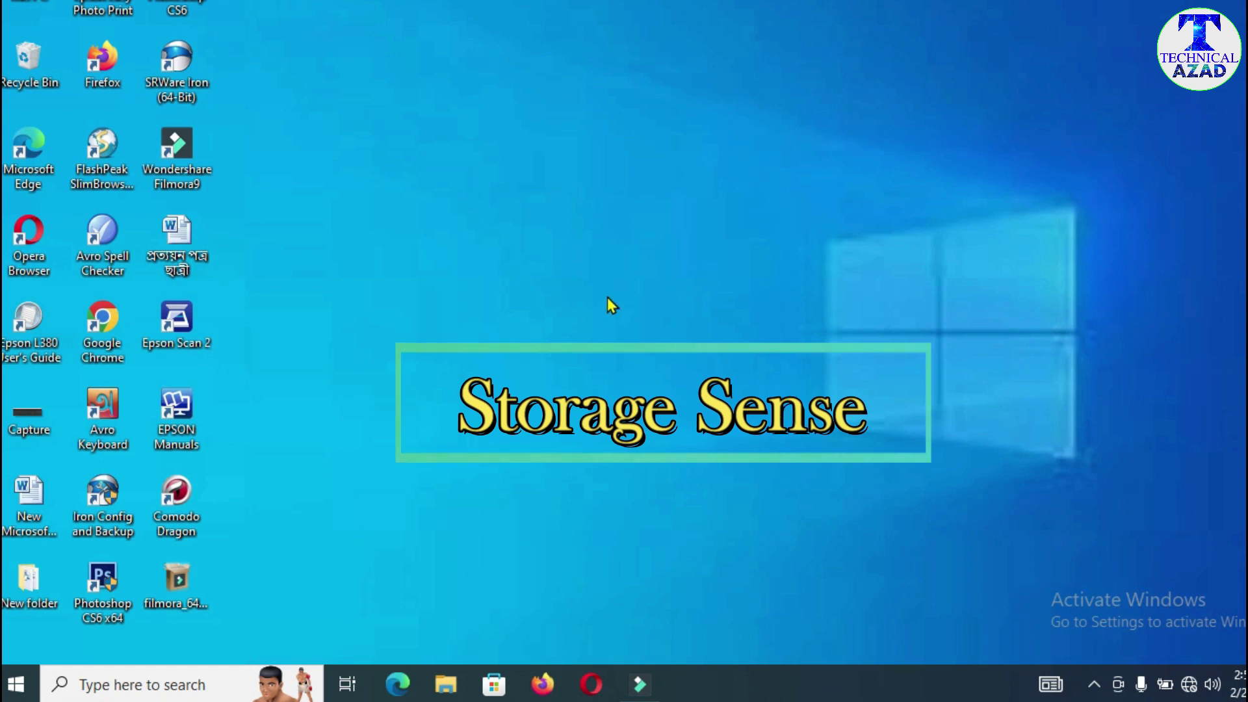
- Open the Storage page of the System settings, and turn Storage Sense off and back on
{"action": "left_click", "coordinate": [18, 691]}
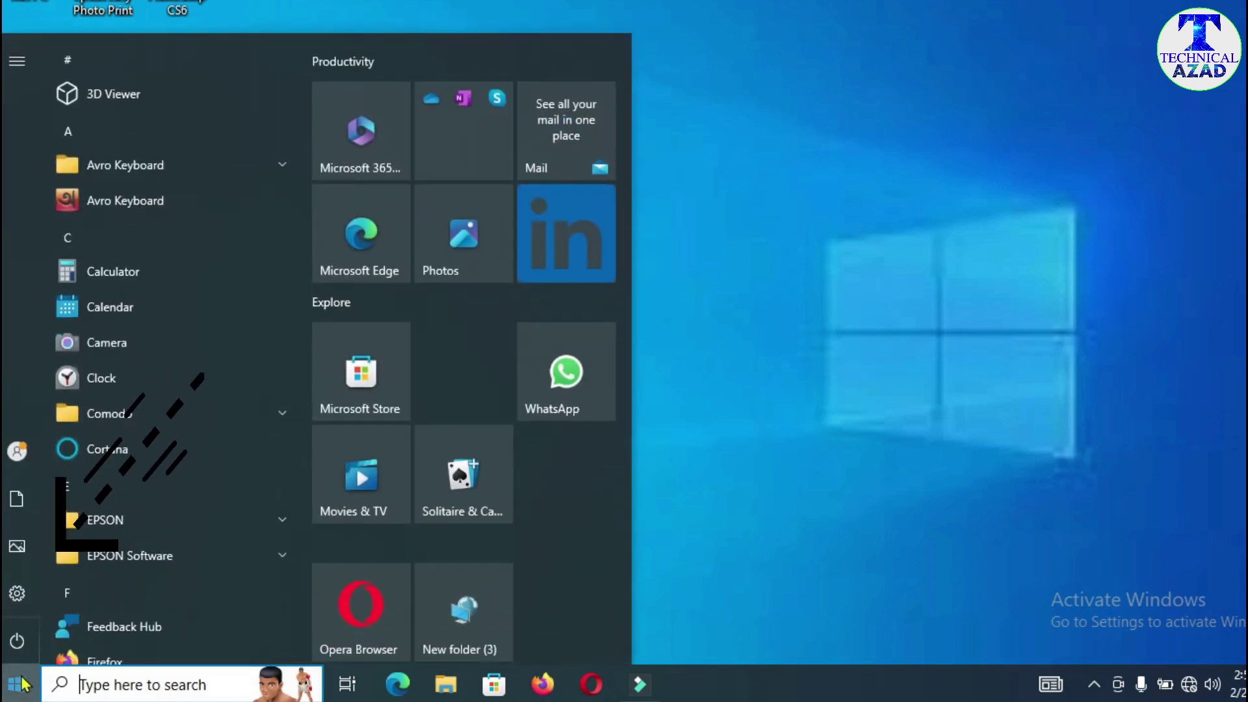
{"action": "left_click", "coordinate": [38, 596]}
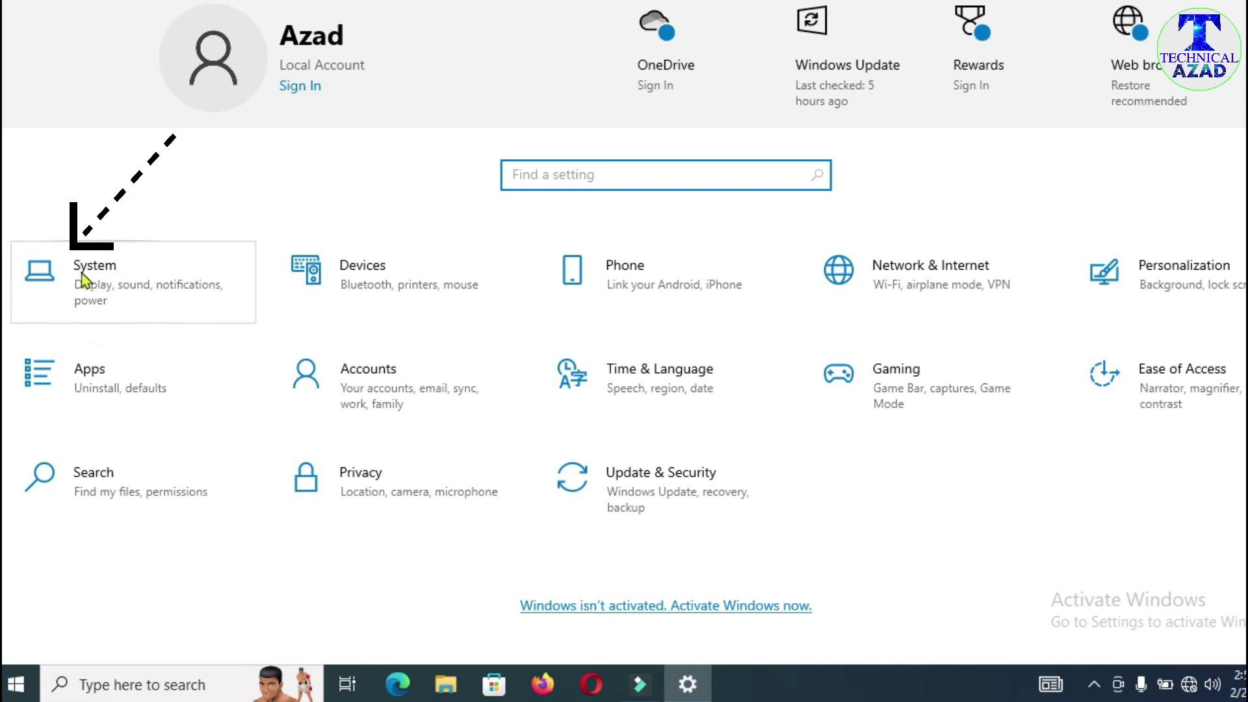
{"action": "left_click", "coordinate": [109, 291]}
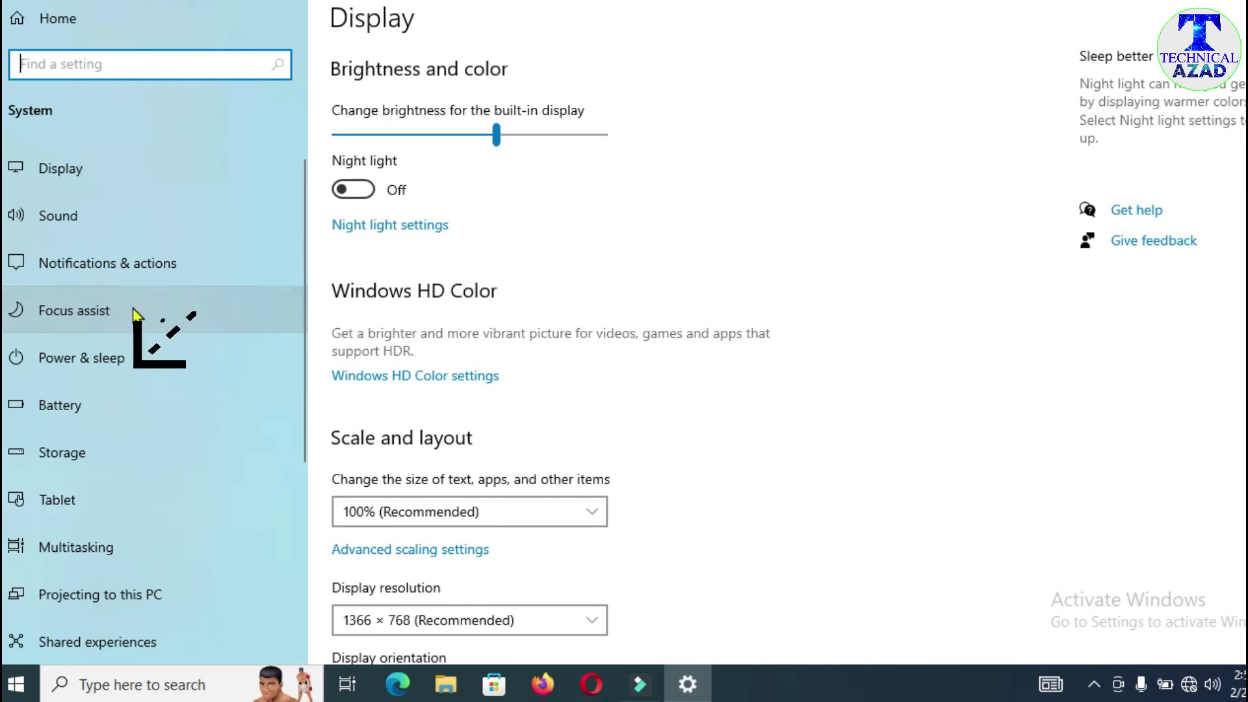
{"action": "left_click", "coordinate": [88, 455]}
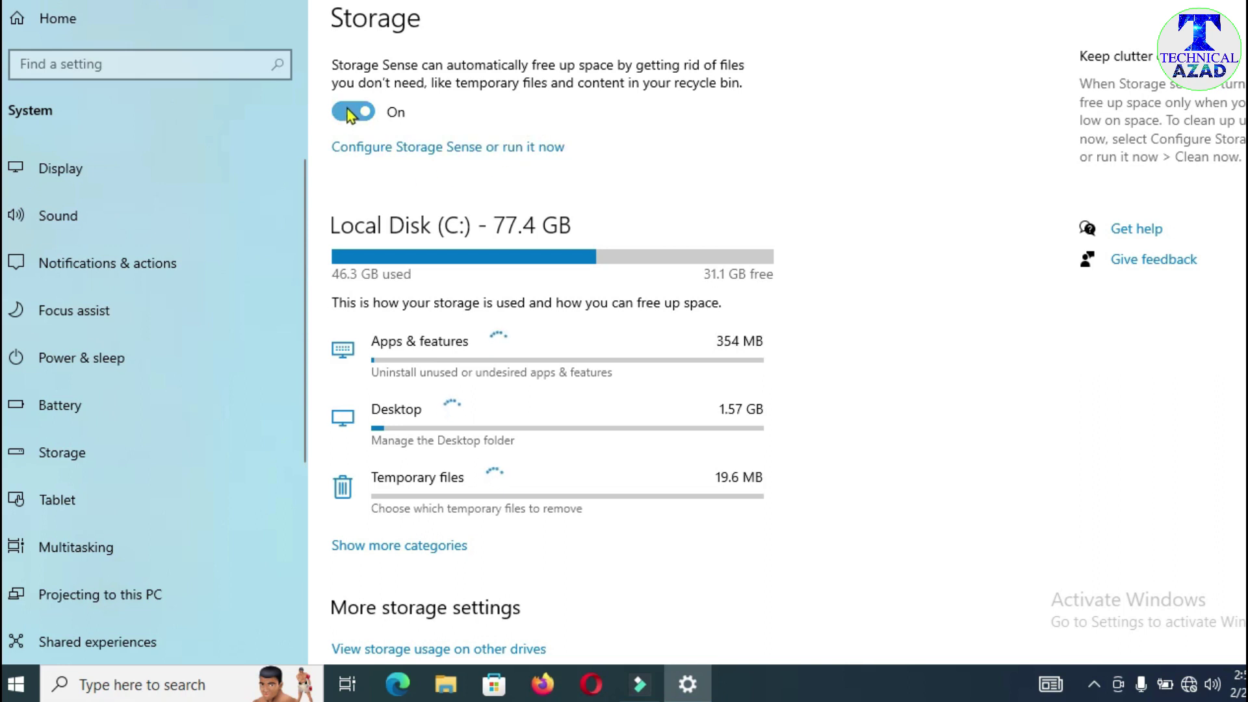
{"action": "left_click", "coordinate": [364, 114]}
{"action": "left_click", "coordinate": [359, 114]}
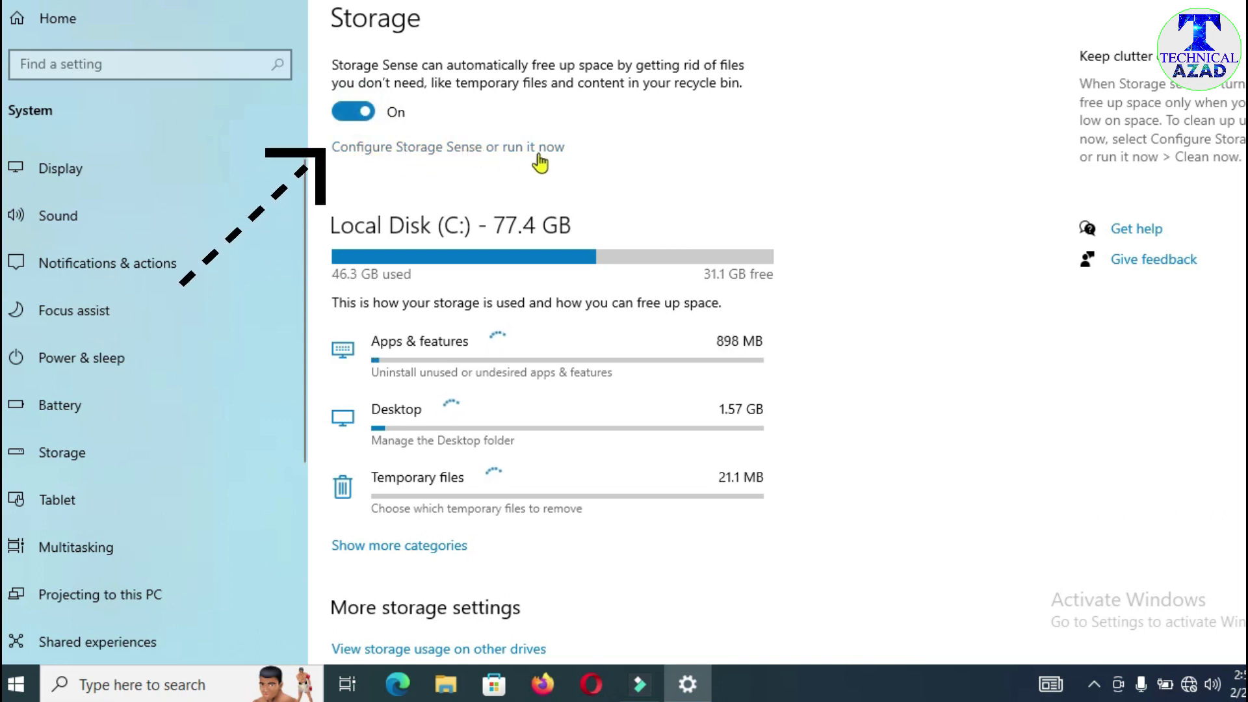
- Open the Storage Sense configuration and set it to run during low free disk space
{"action": "left_click", "coordinate": [425, 149]}
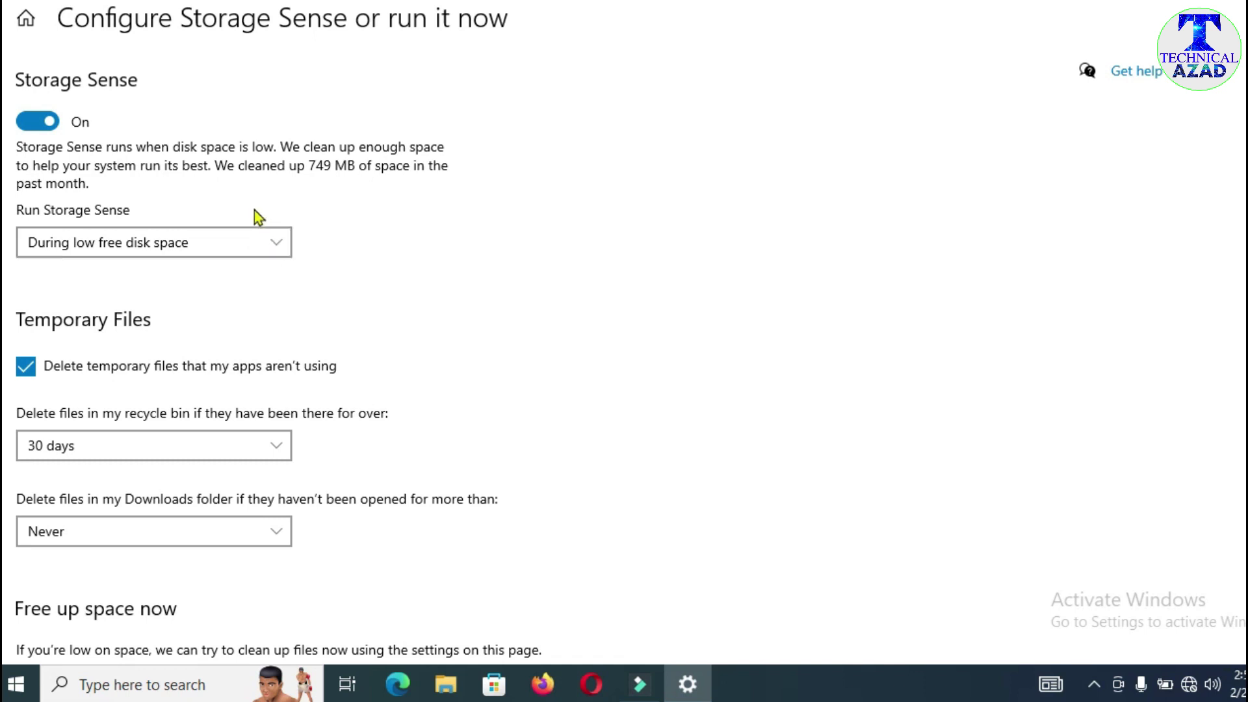
{"action": "left_click", "coordinate": [78, 239]}
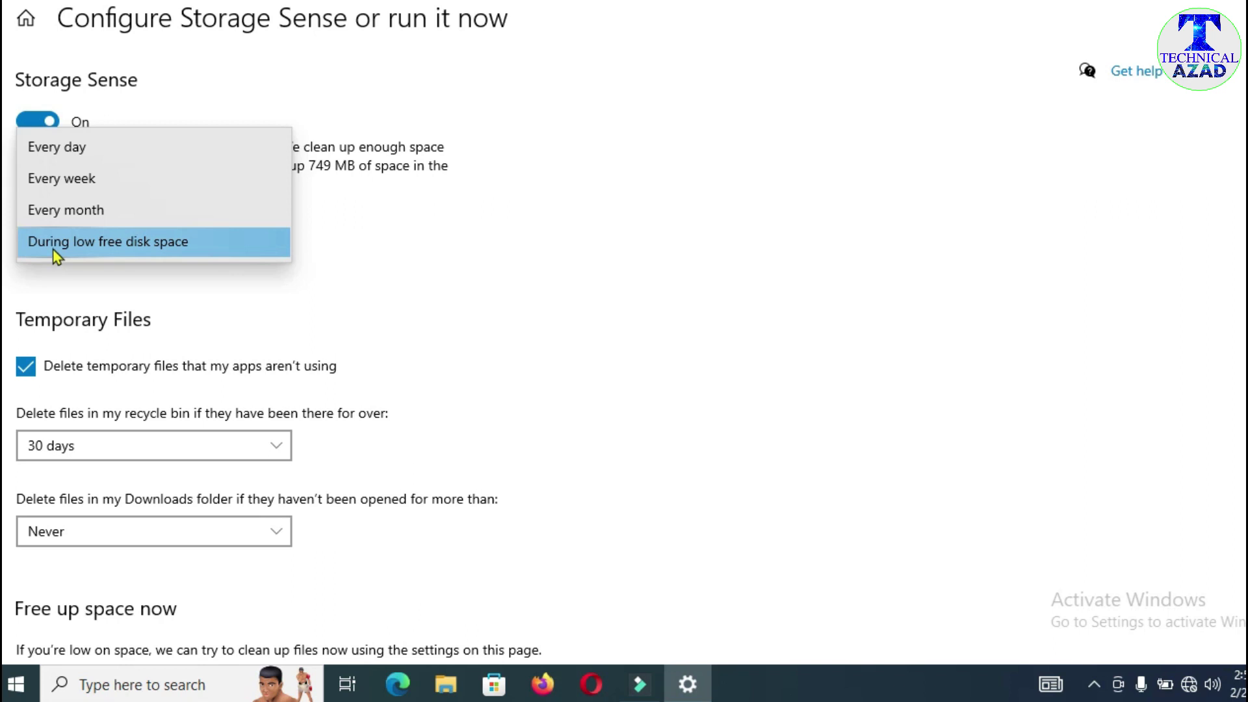
{"action": "left_click", "coordinate": [99, 245]}
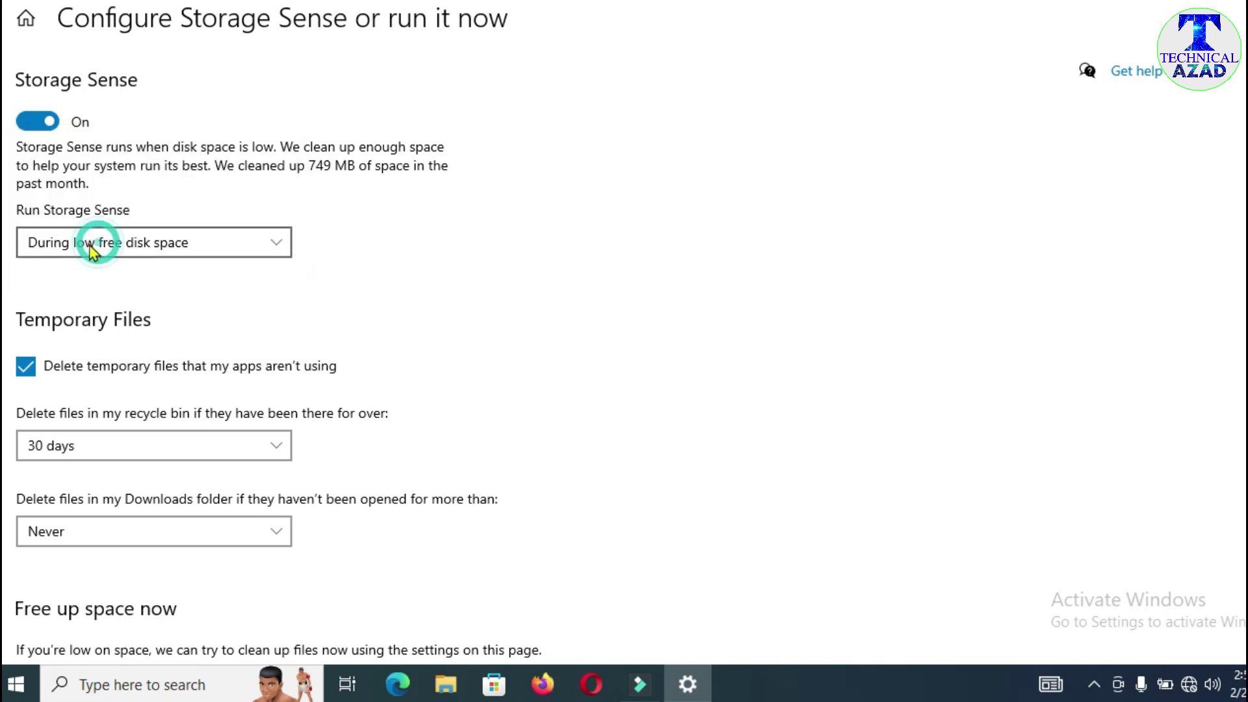
- Set recycle bin files to be deleted after 14 days, and return the period to 30 days
{"action": "scroll", "coordinate": [193, 315], "scroll_direction": "down", "scroll_amount": 1}
{"action": "scroll", "coordinate": [193, 315], "scroll_direction": "down", "scroll_amount": 1}
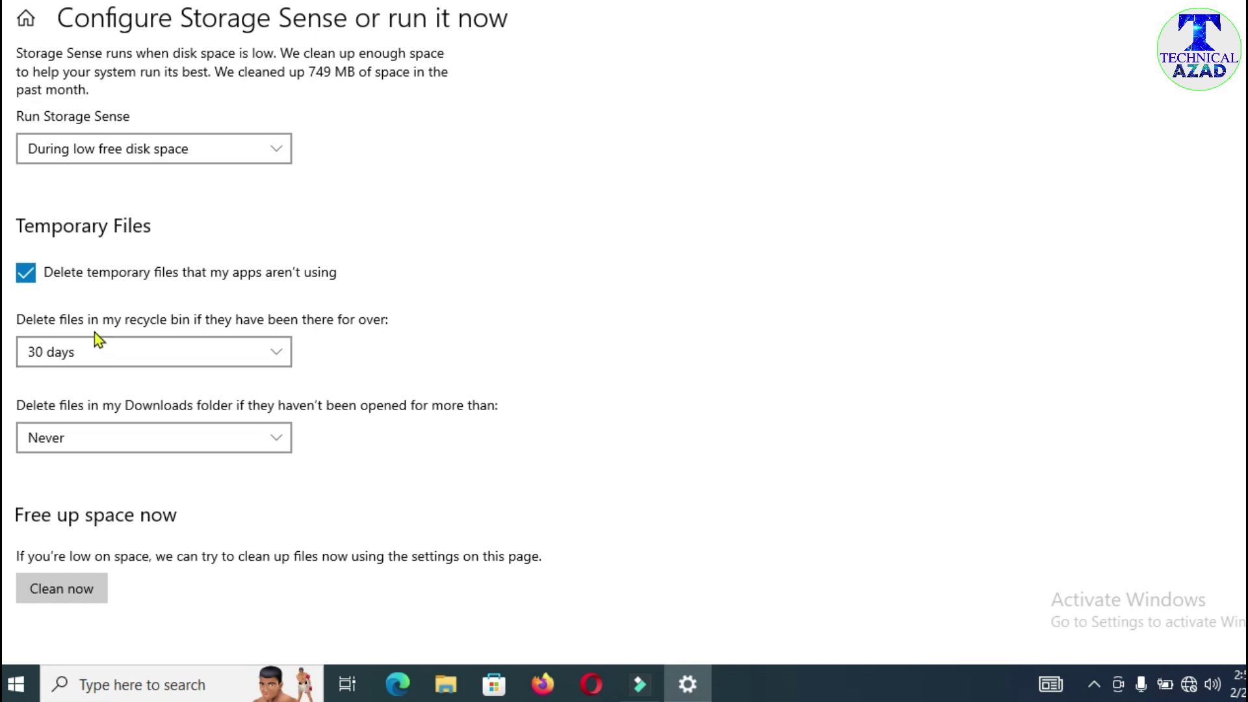
{"action": "left_click", "coordinate": [275, 355]}
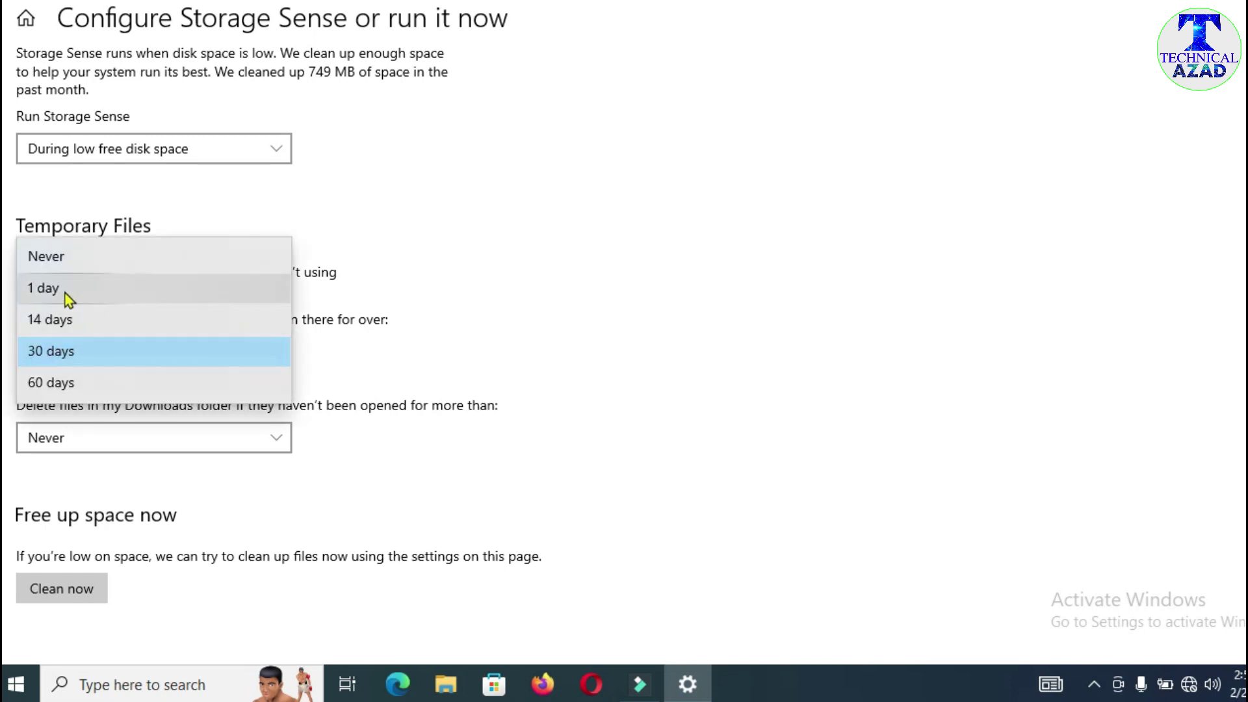
{"action": "left_click", "coordinate": [95, 329]}
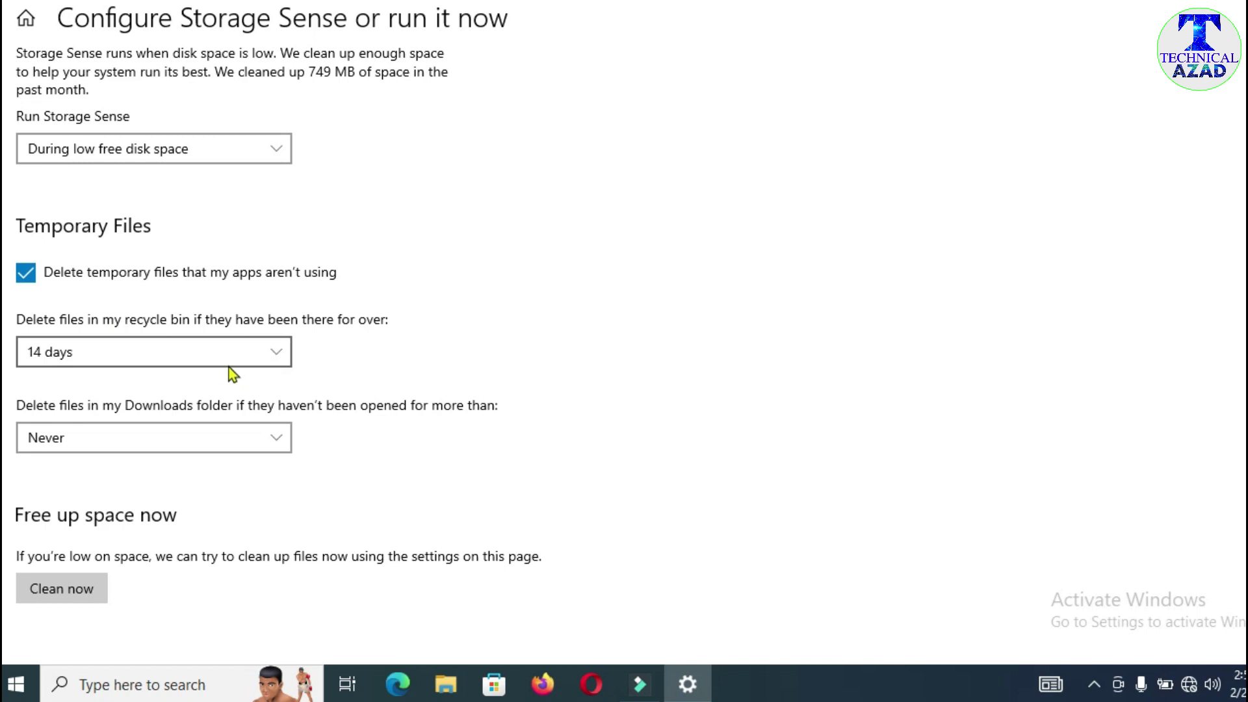
{"action": "left_click", "coordinate": [275, 354]}
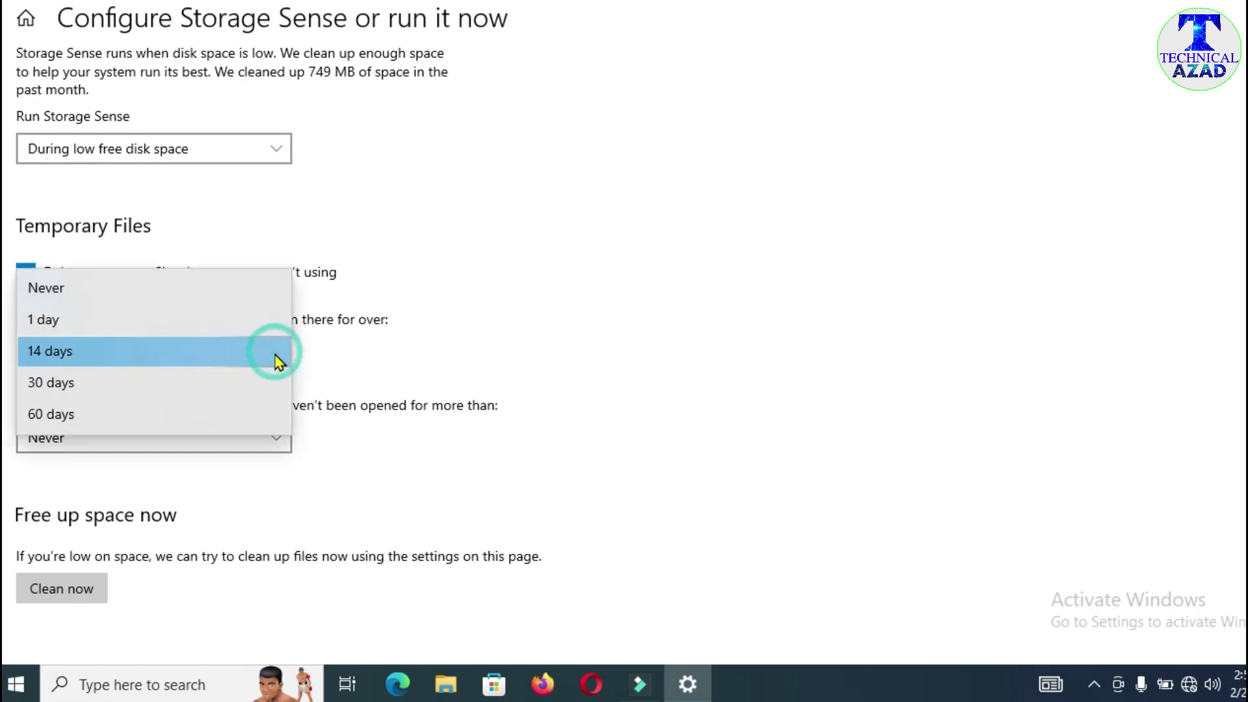
{"action": "left_click", "coordinate": [70, 385]}
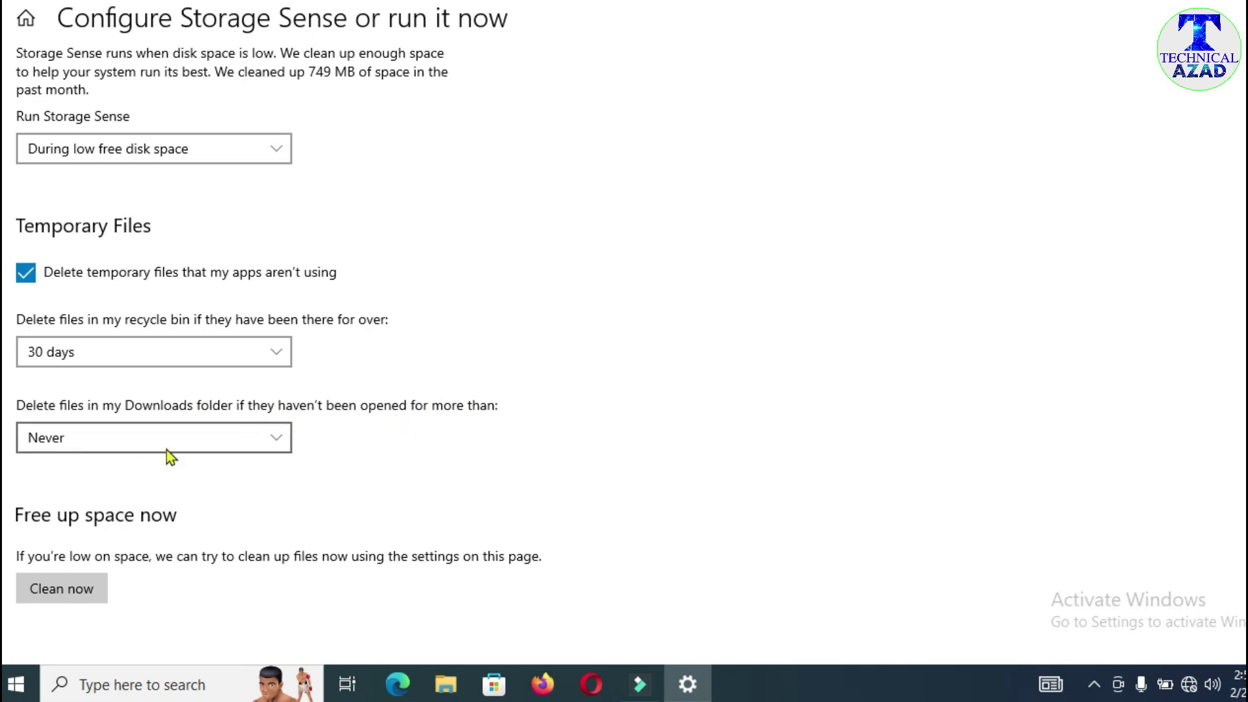
- Look at the deletion periods available for the Downloads folder, and view that folder in This PC
{"action": "left_click", "coordinate": [277, 439]}
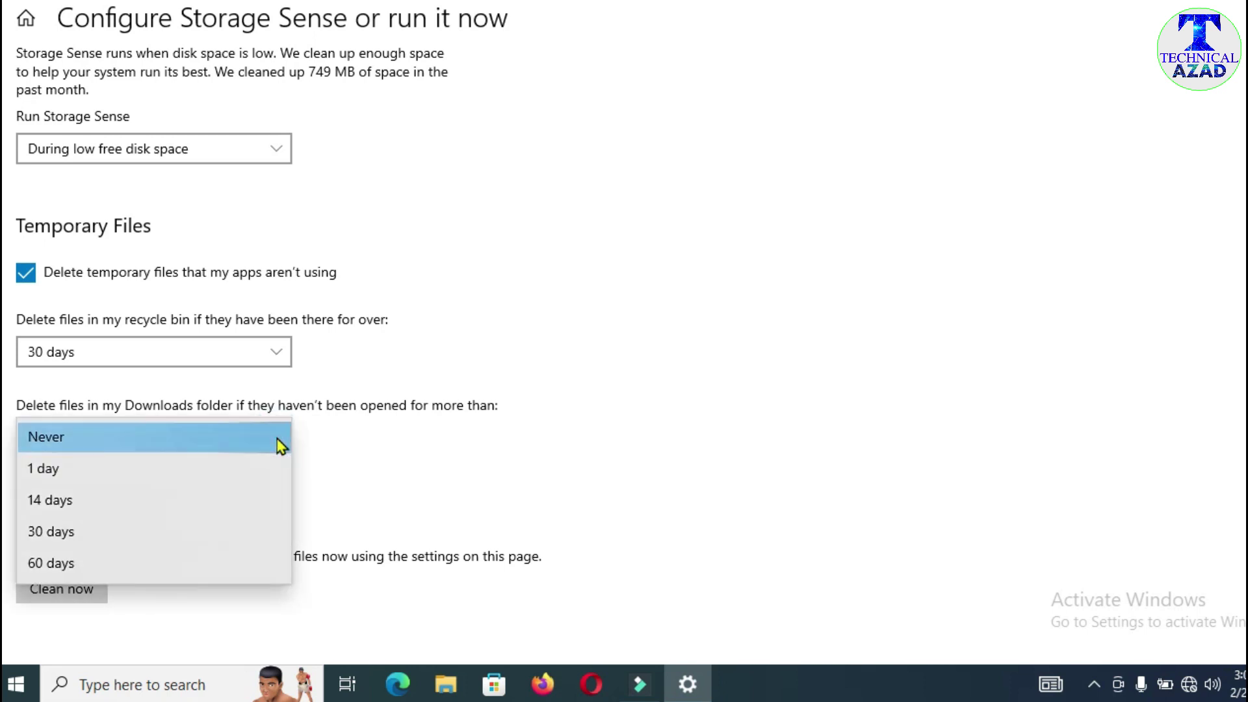
{"action": "left_click", "coordinate": [483, 430]}
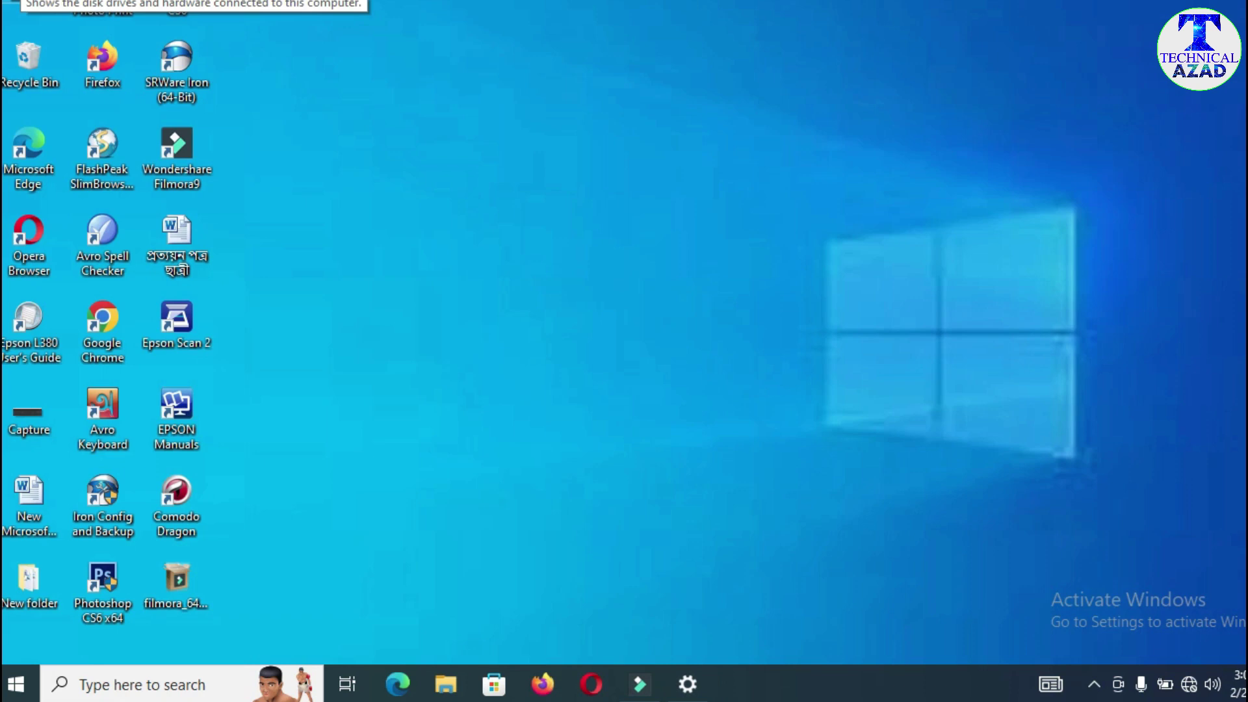
{"action": "double_click", "coordinate": [22, 2]}
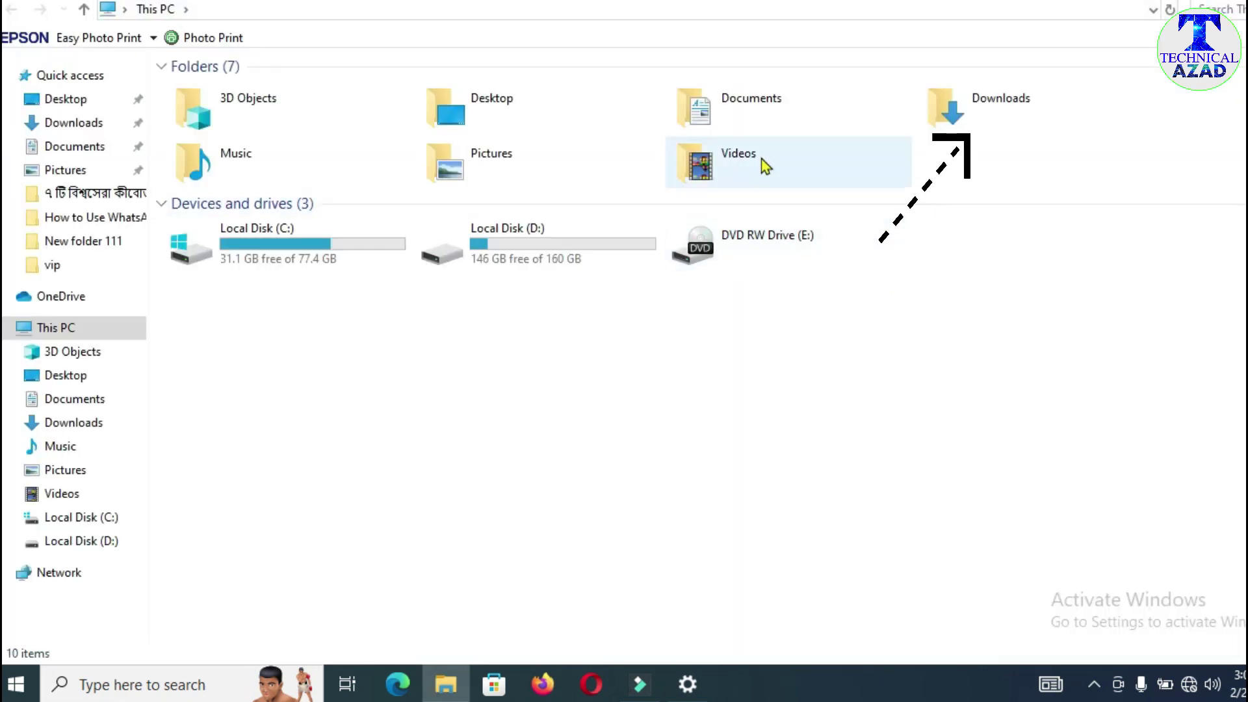
{"action": "left_click", "coordinate": [993, 111]}
{"action": "double_click", "coordinate": [993, 112]}
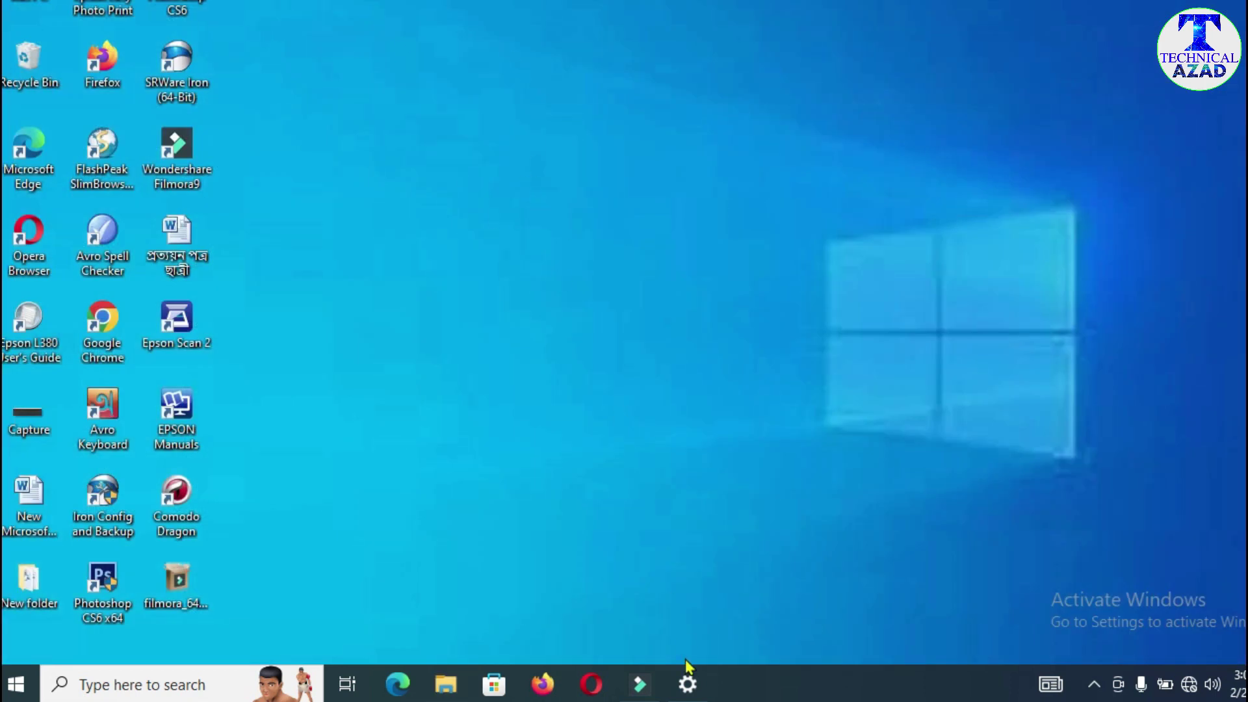
- Back in the Storage Sense configuration, set deletion of Downloads folder files to Never and start cleaning up space immediately
{"action": "left_click", "coordinate": [687, 681]}
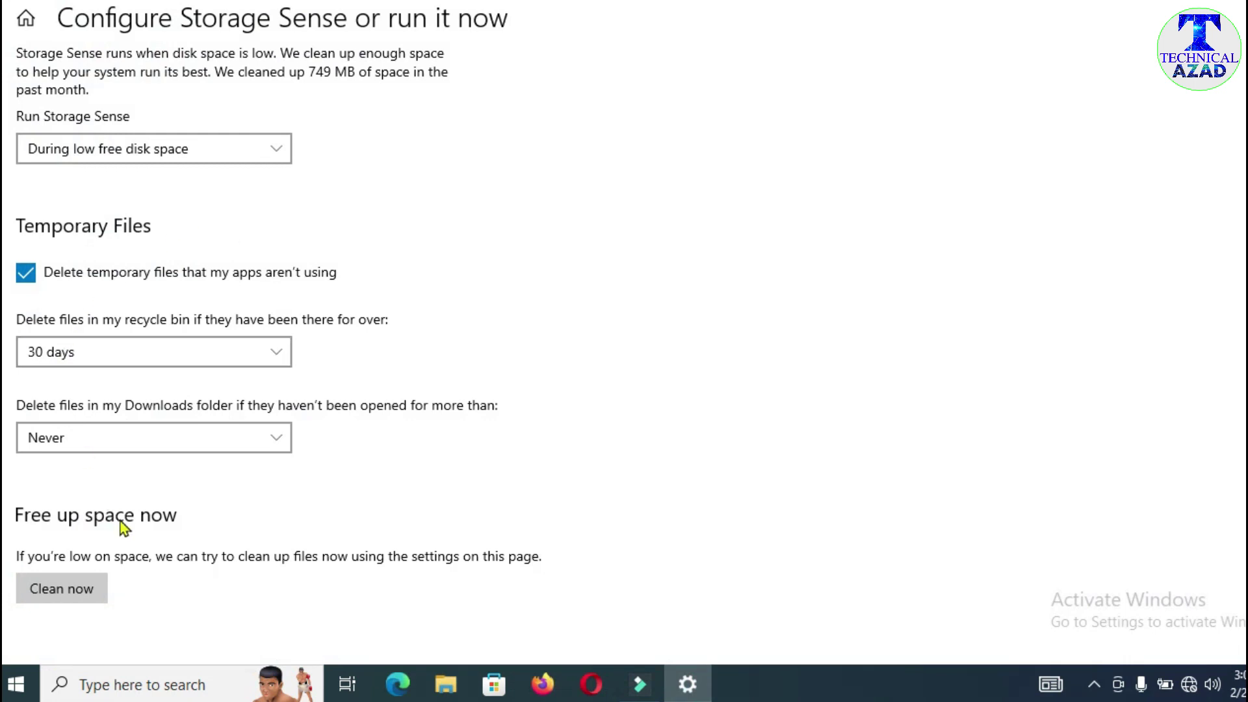
{"action": "left_click", "coordinate": [277, 437]}
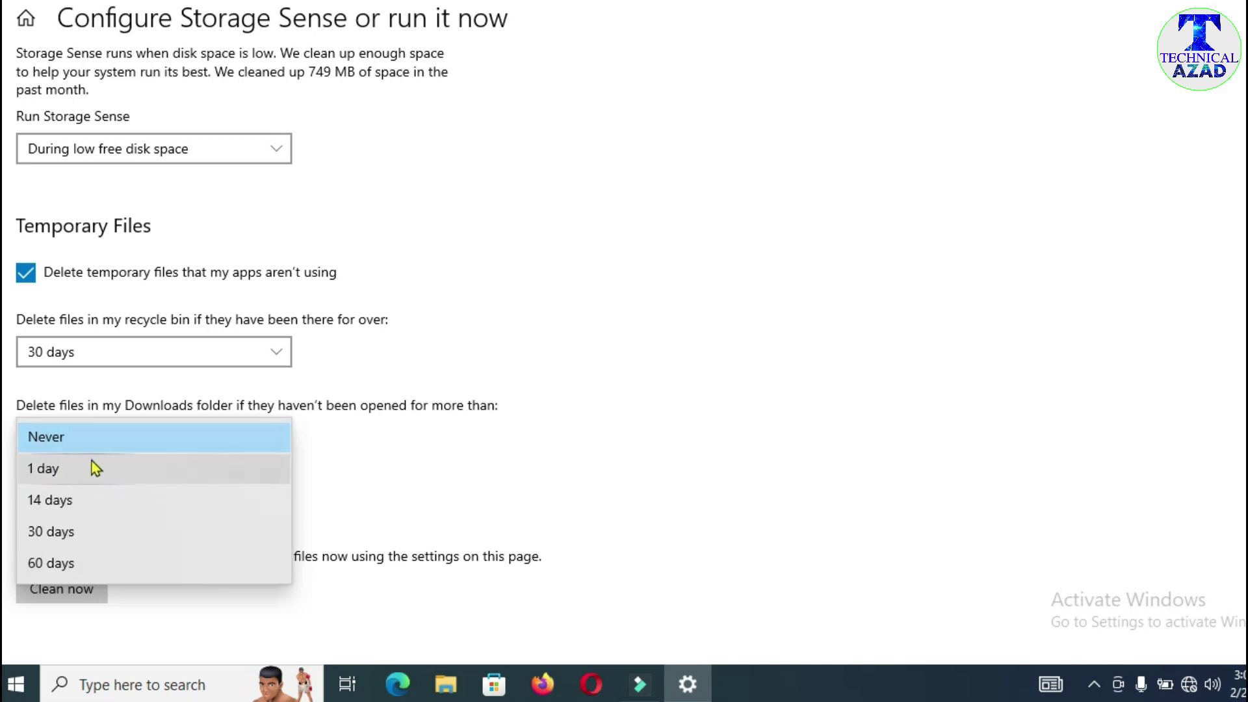
{"action": "left_click", "coordinate": [76, 441]}
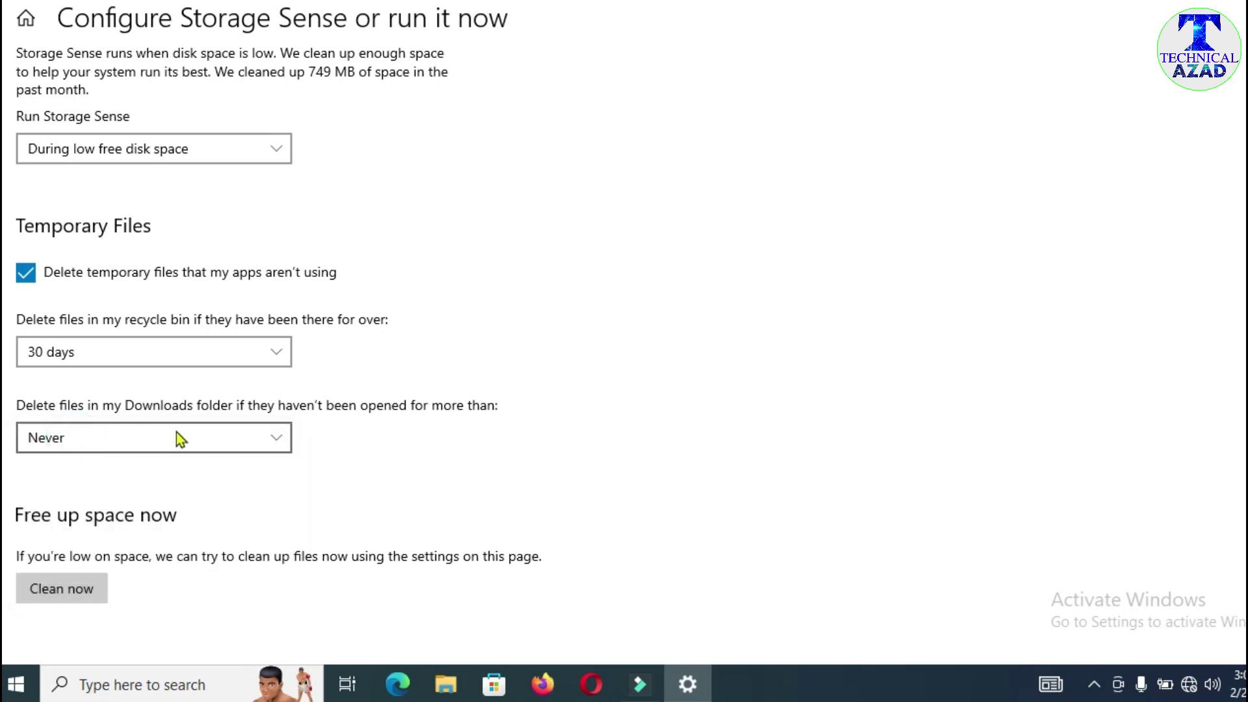
{"action": "scroll", "coordinate": [242, 504], "scroll_direction": "down", "scroll_amount": 1}
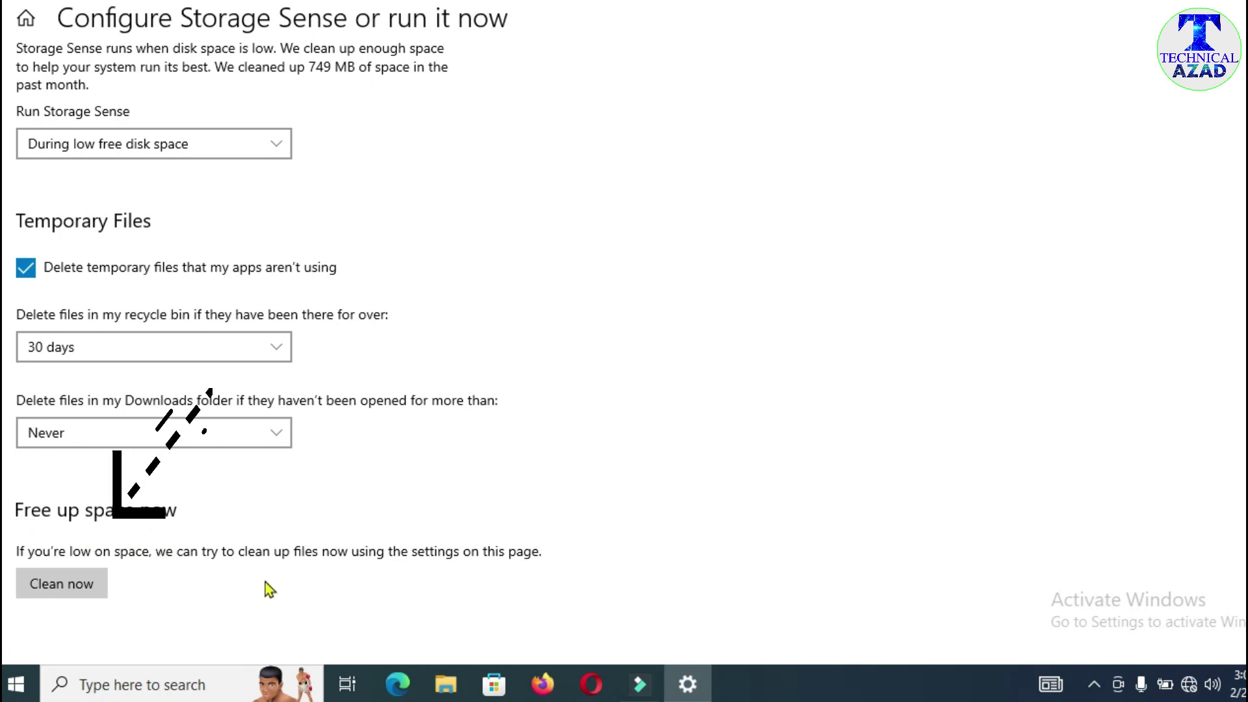
{"action": "left_click", "coordinate": [54, 585]}
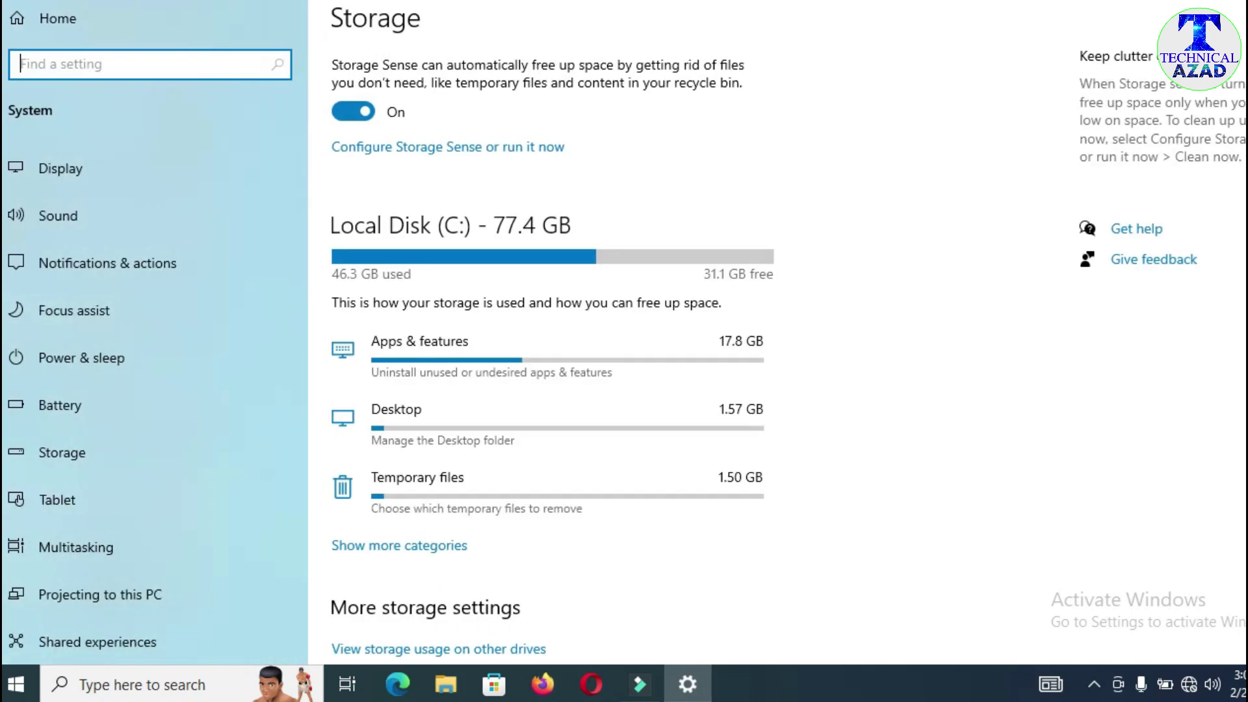
- Expand the full list of storage categories for Local Disk (C:) and review how much space each one uses
{"action": "scroll", "coordinate": [532, 286], "scroll_direction": "down", "scroll_amount": 3}
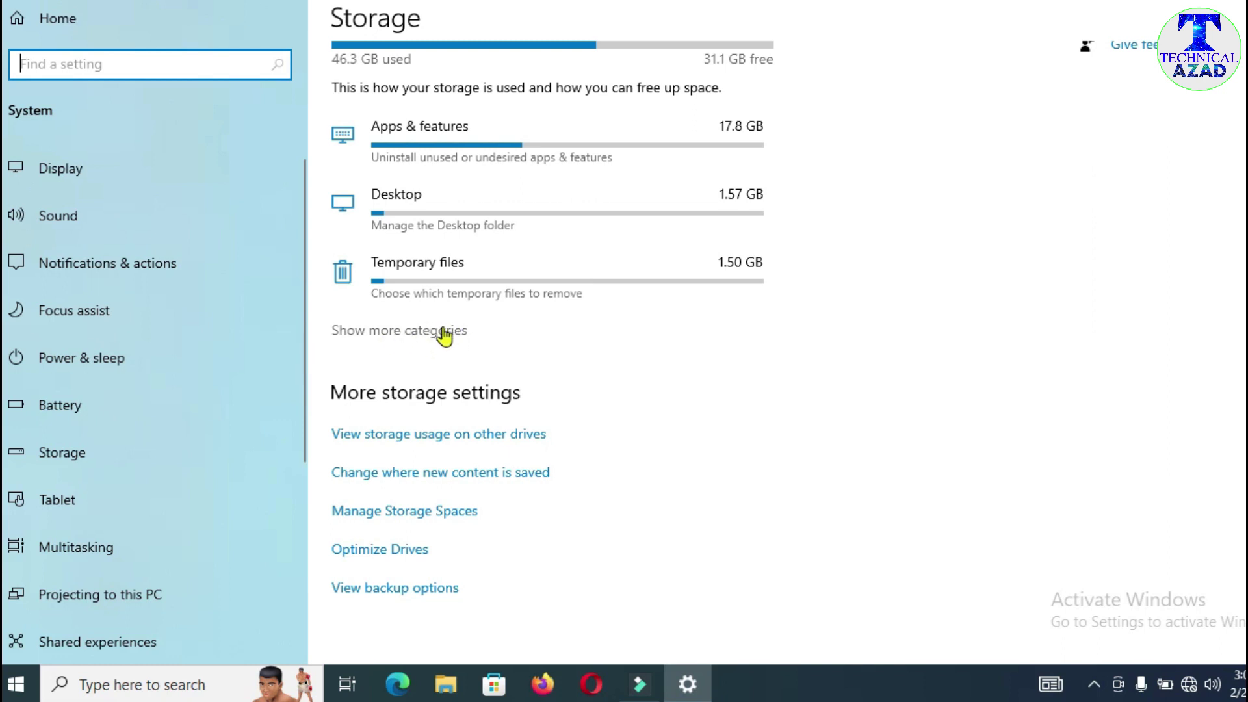
{"action": "left_click", "coordinate": [419, 334]}
{"action": "left_click", "coordinate": [439, 335]}
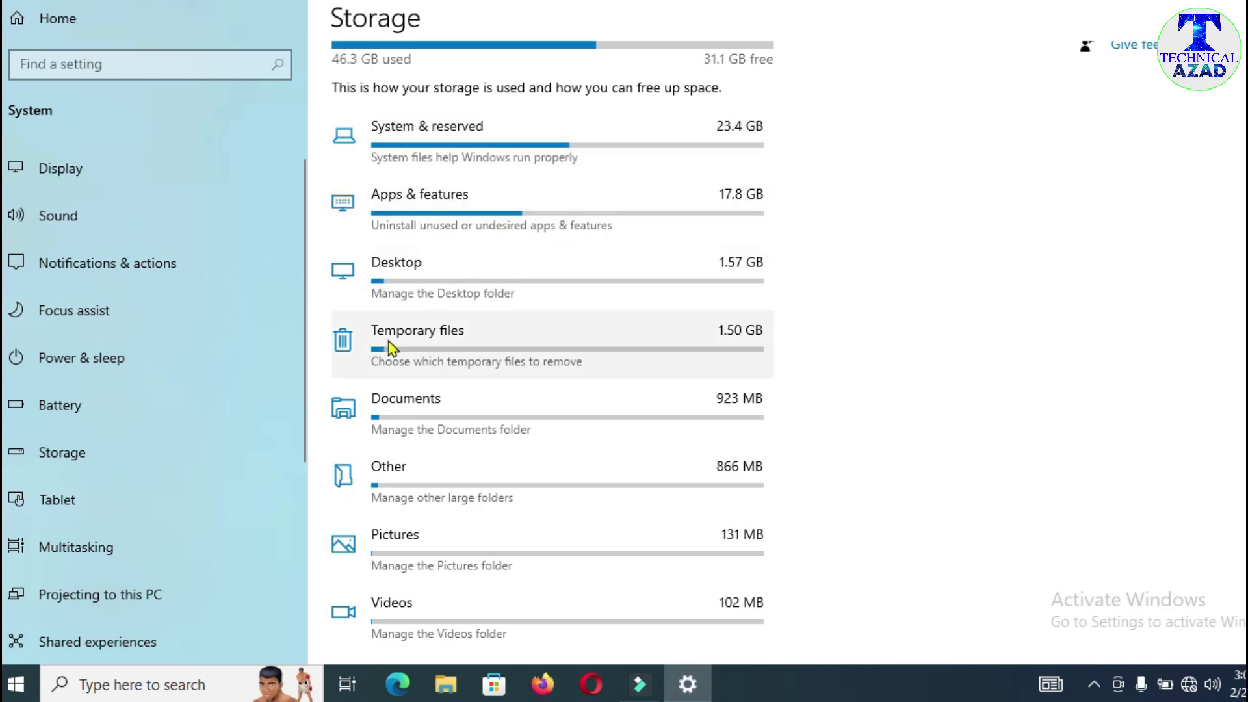
{"action": "scroll", "coordinate": [429, 396], "scroll_direction": "down", "scroll_amount": 2}
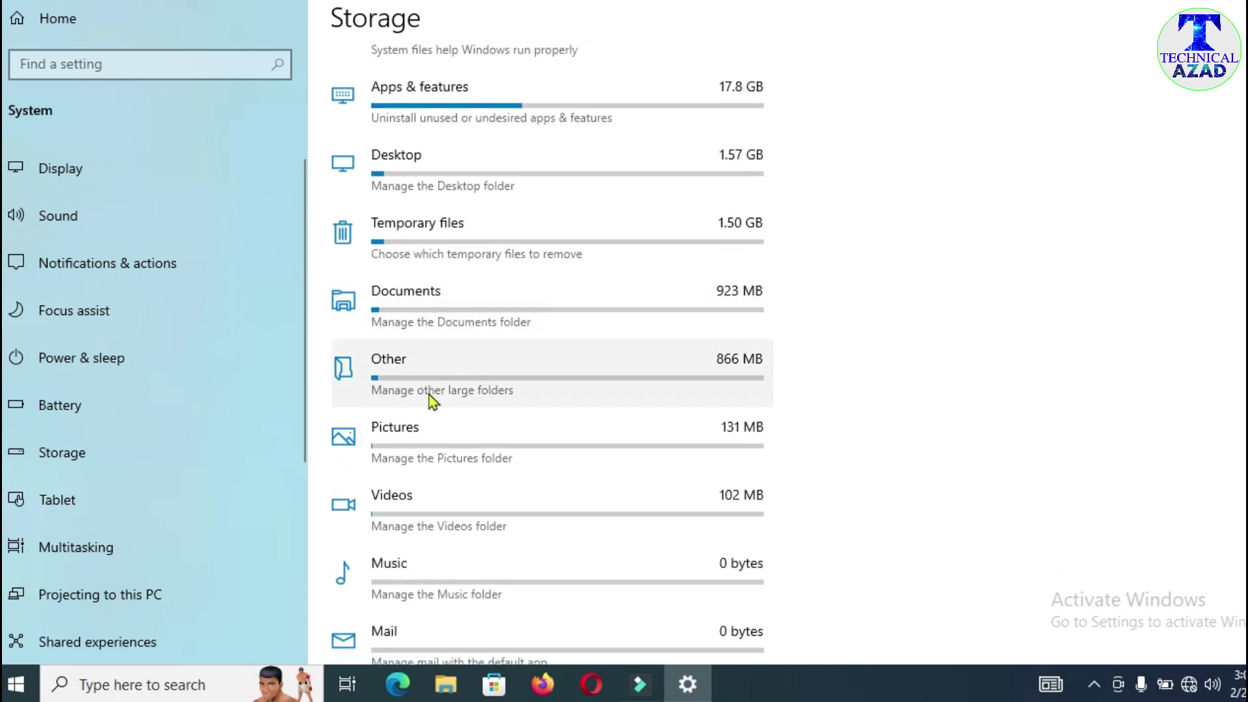
{"action": "scroll", "coordinate": [435, 425], "scroll_direction": "down", "scroll_amount": 4}
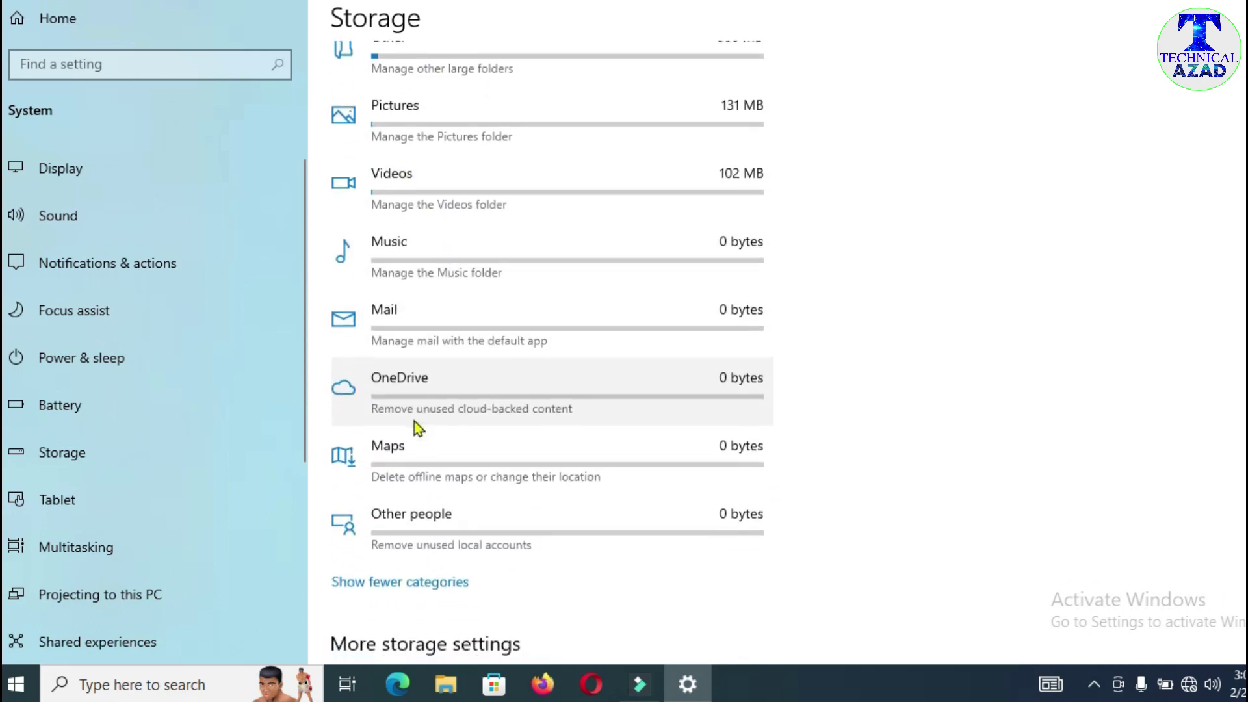
{"action": "scroll", "coordinate": [432, 468], "scroll_direction": "down", "scroll_amount": 4}
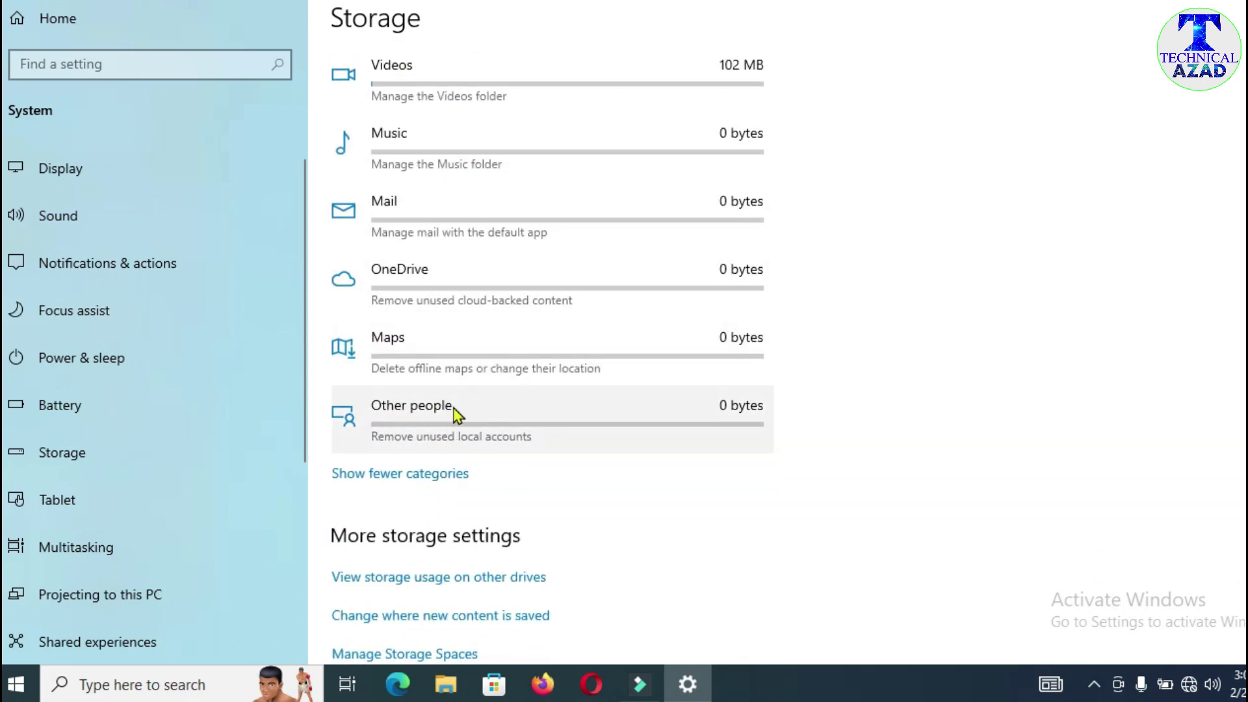
{"action": "scroll", "coordinate": [452, 412], "scroll_direction": "down", "scroll_amount": 2}
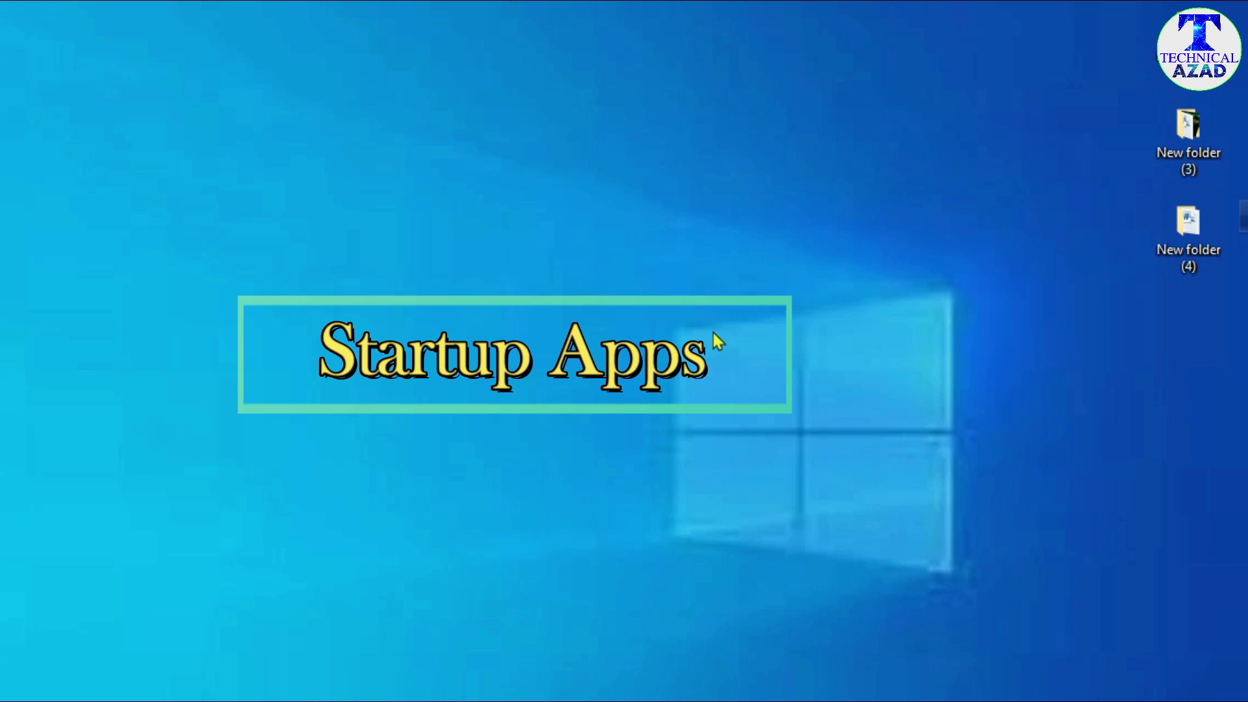
{"action": "left_click_drag", "start_coordinate": [1244, 217], "coordinate": [498, 30]}
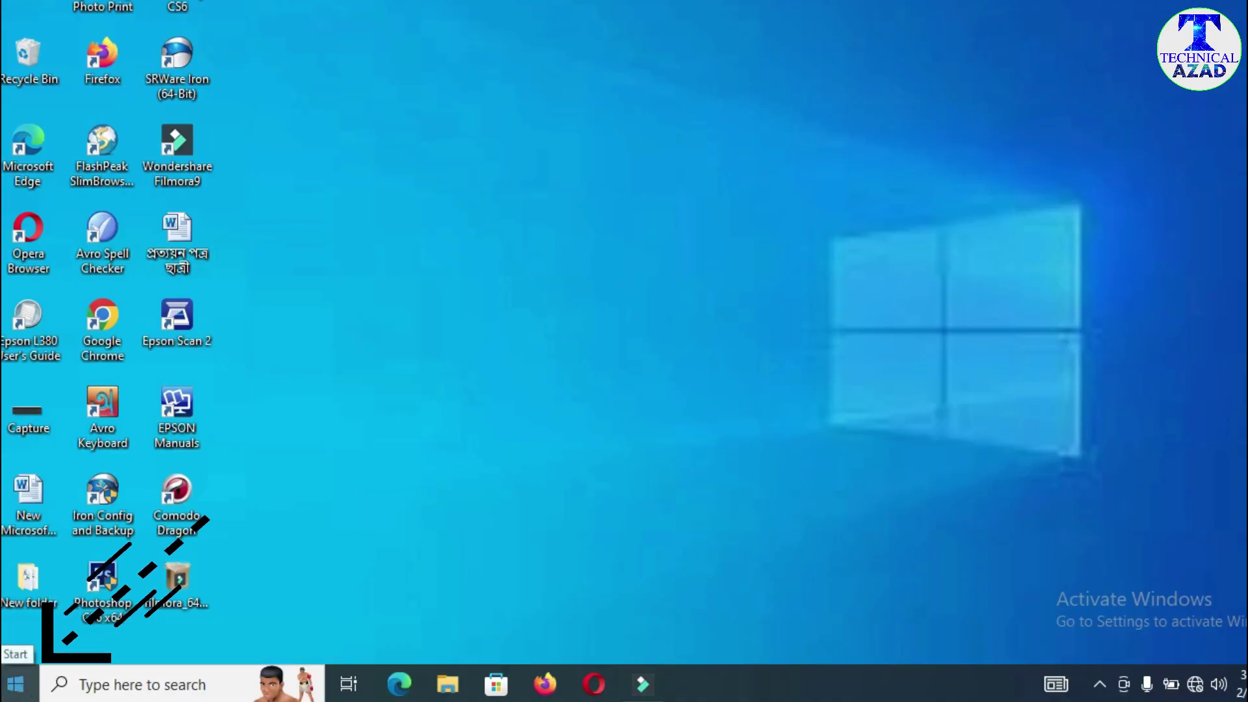
- Open the Startup page of the Apps settings
{"action": "left_click", "coordinate": [20, 687]}
{"action": "mouse_move", "coordinate": [29, 597]}
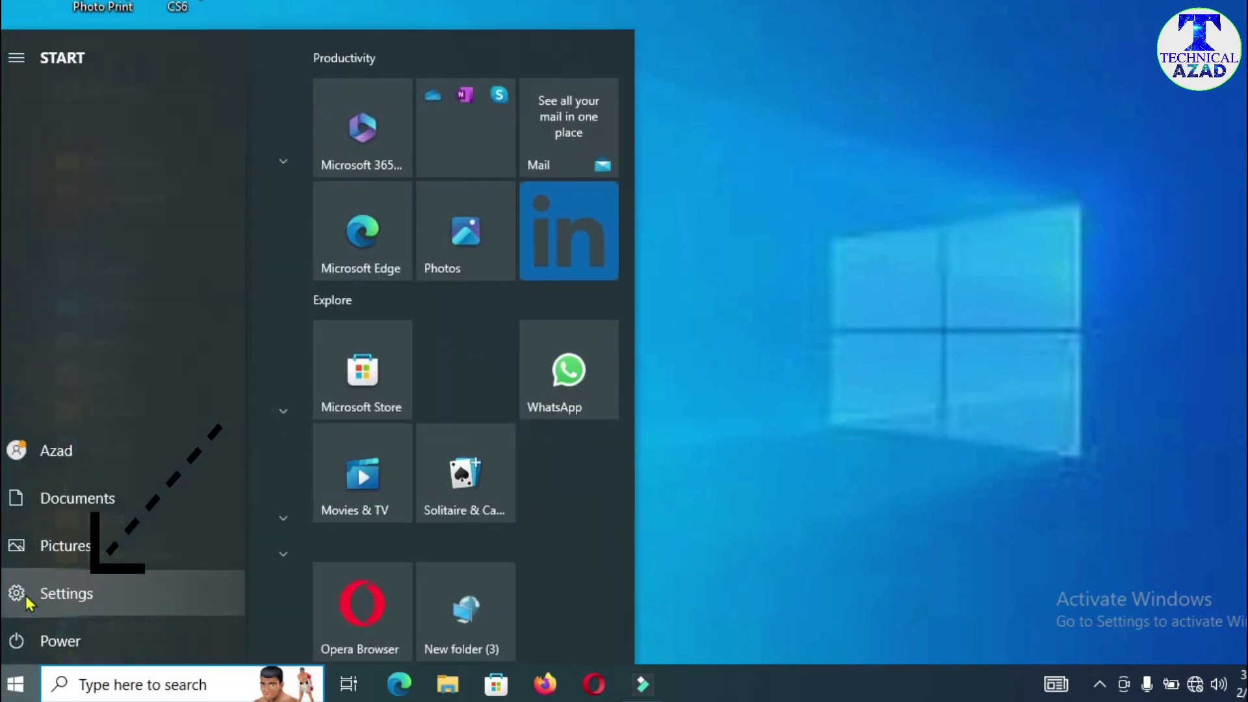
{"action": "left_click", "coordinate": [71, 602]}
{"action": "left_click", "coordinate": [70, 595]}
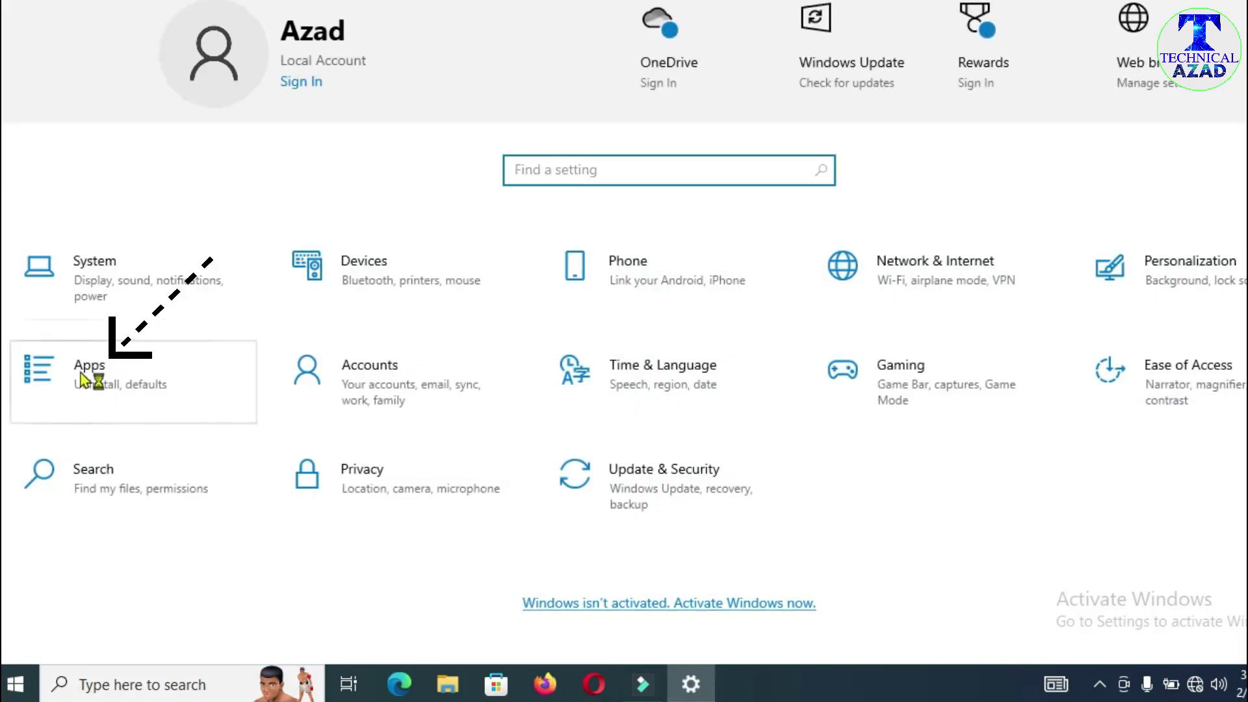
{"action": "left_click", "coordinate": [91, 393]}
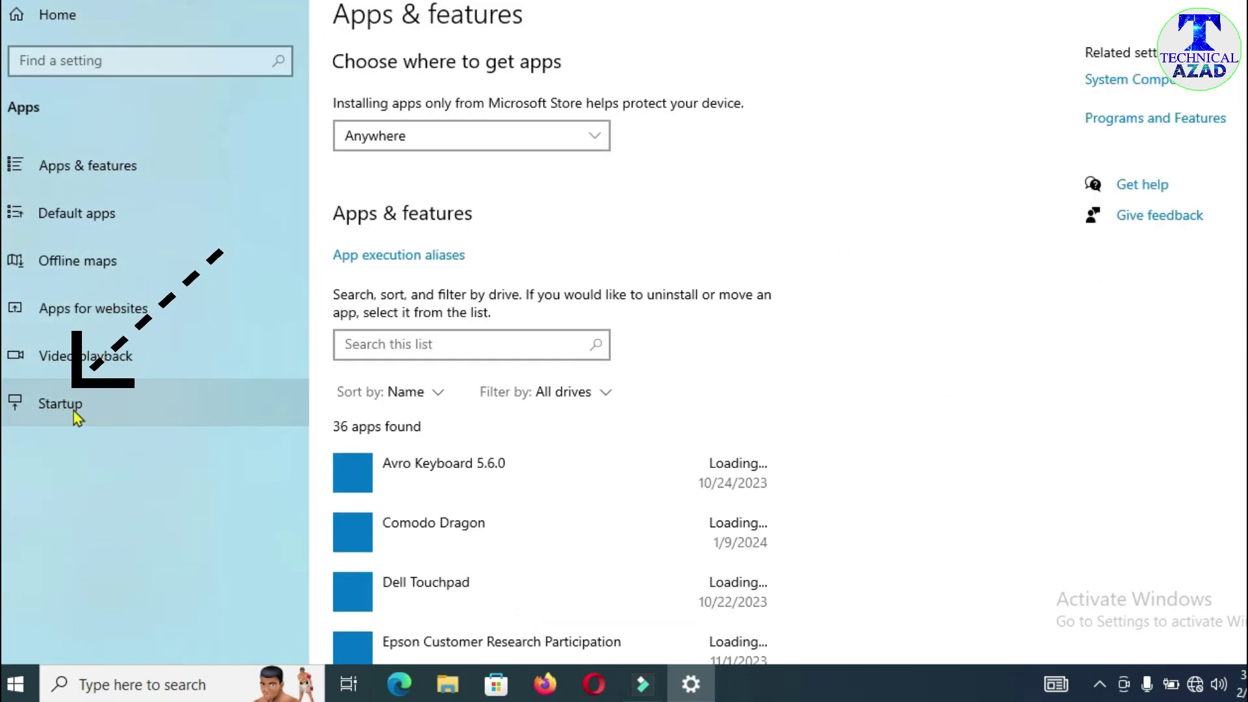
{"action": "left_click", "coordinate": [68, 408]}
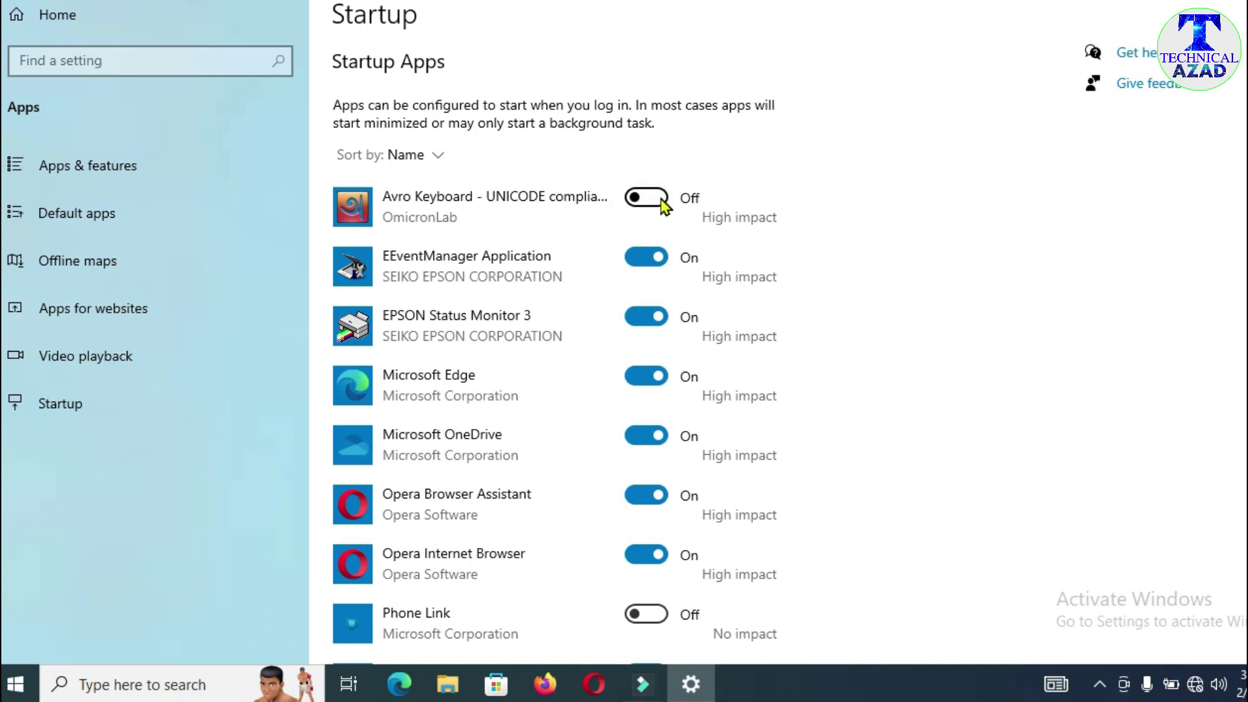
- Turn on Avro Keyboard as a startup app, and close Settings after reviewing the rest of the startup list
{"action": "left_click", "coordinate": [661, 199]}
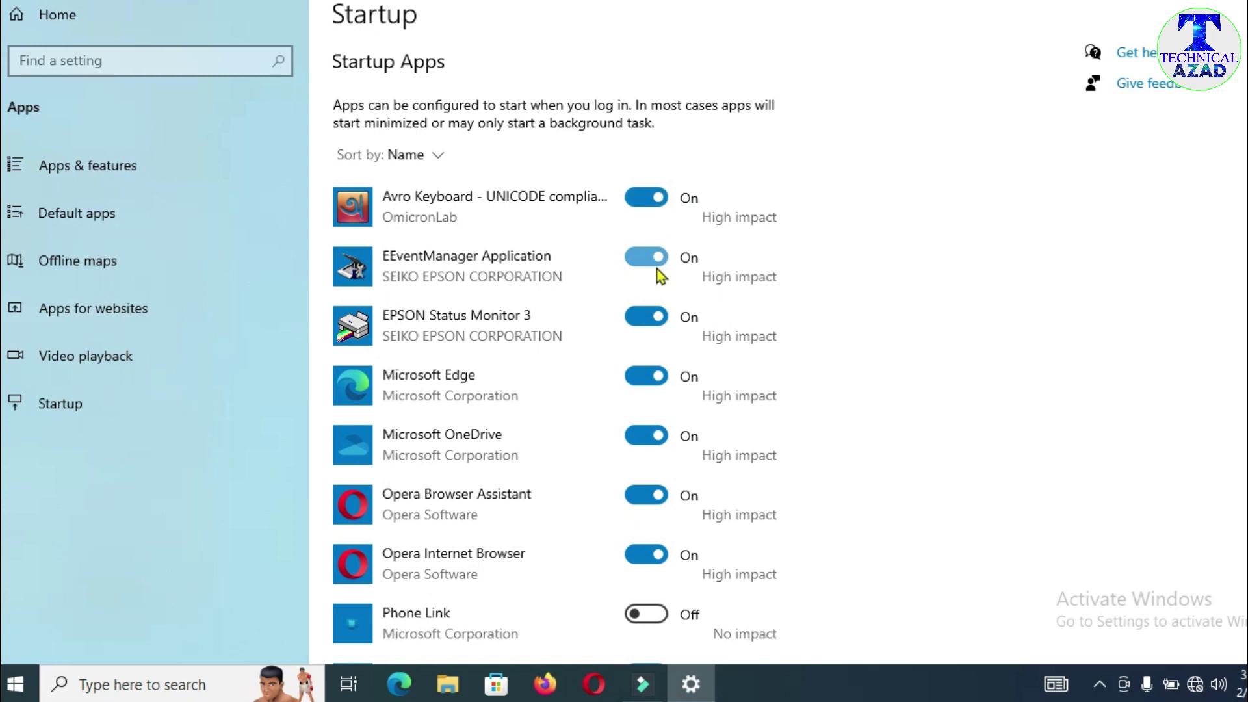
{"action": "scroll", "coordinate": [474, 481], "scroll_direction": "down", "scroll_amount": 3}
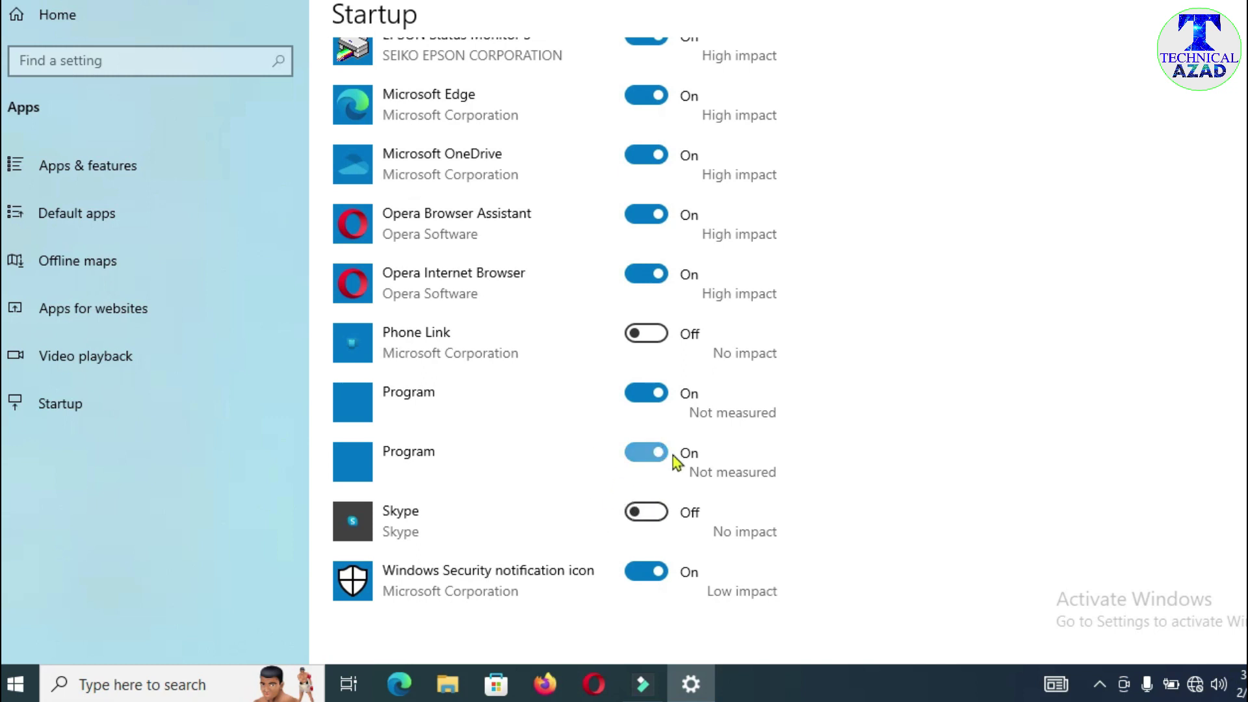
{"action": "scroll", "coordinate": [505, 435], "scroll_direction": "up", "scroll_amount": 5}
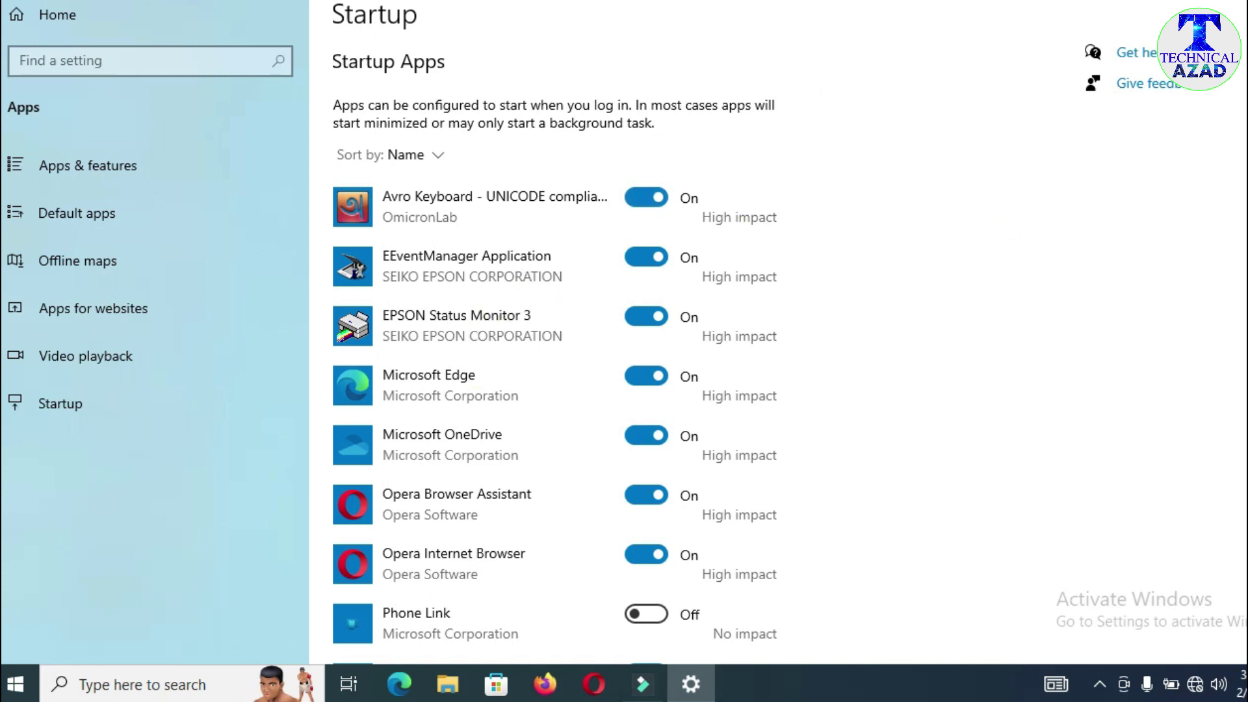
{"action": "left_click", "coordinate": [1243, 2]}
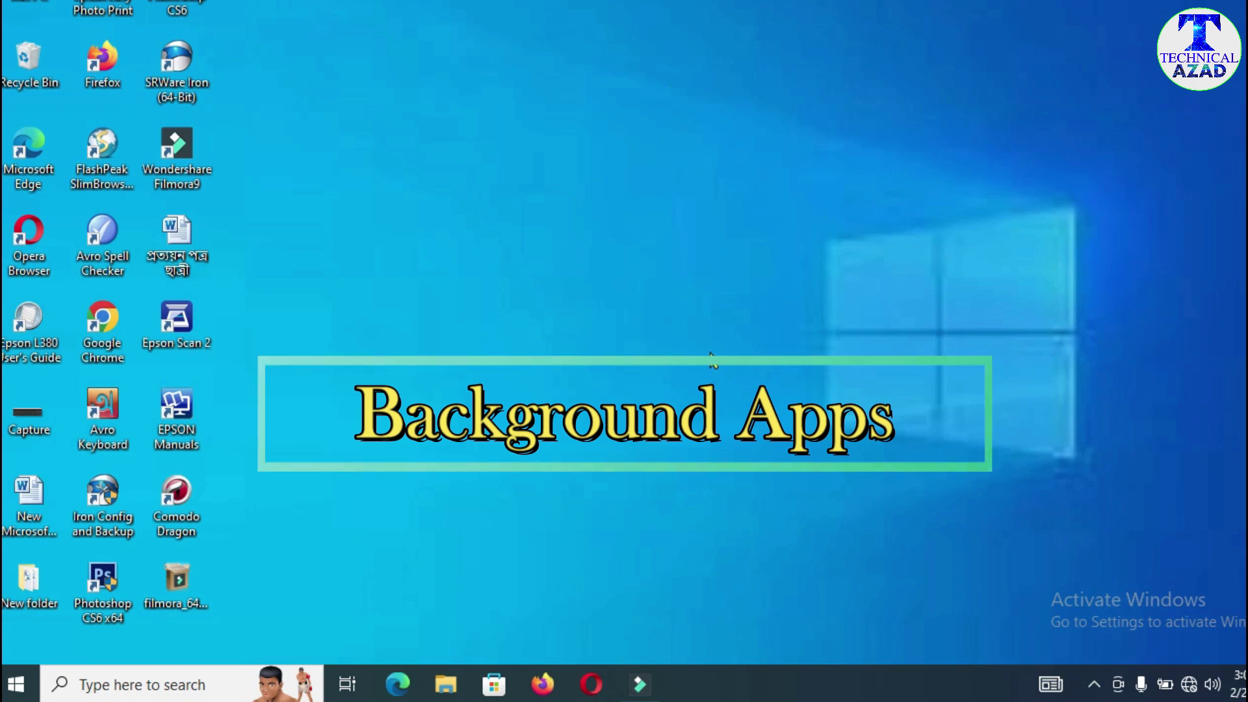
- Reopen Windows Settings and go to the Background apps page of the Privacy app permissions
{"action": "left_click", "coordinate": [13, 690]}
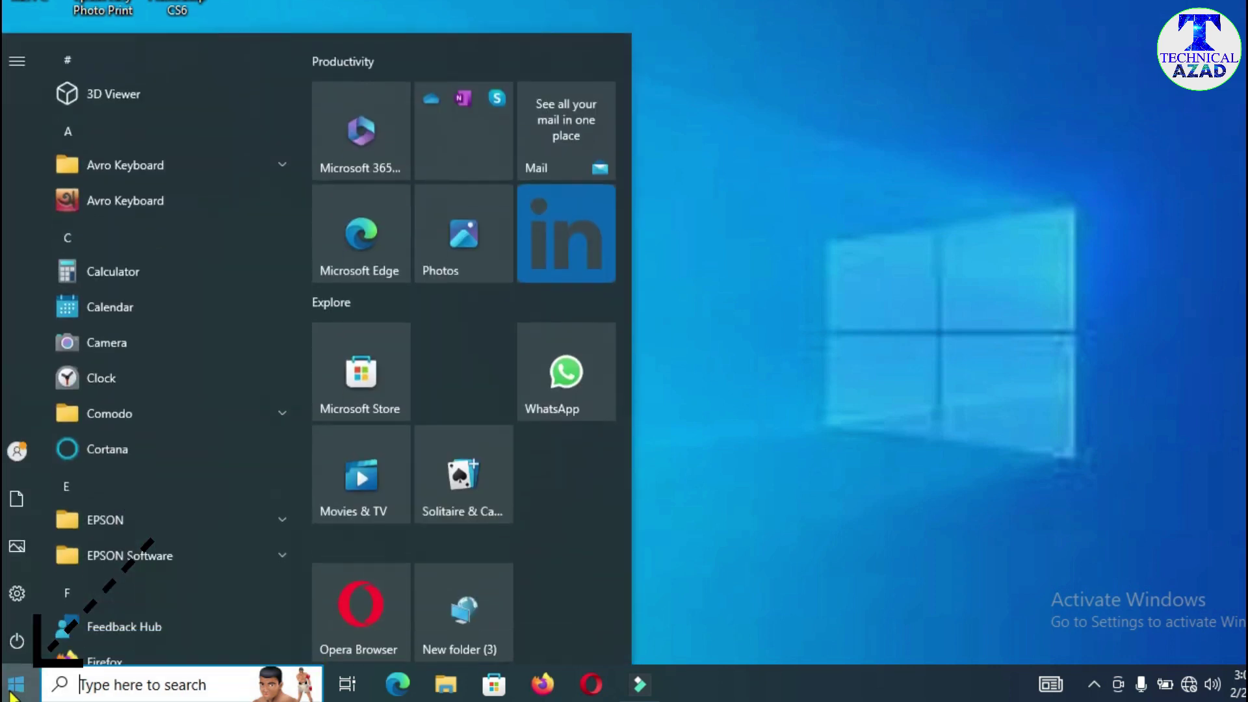
{"action": "mouse_move", "coordinate": [19, 595]}
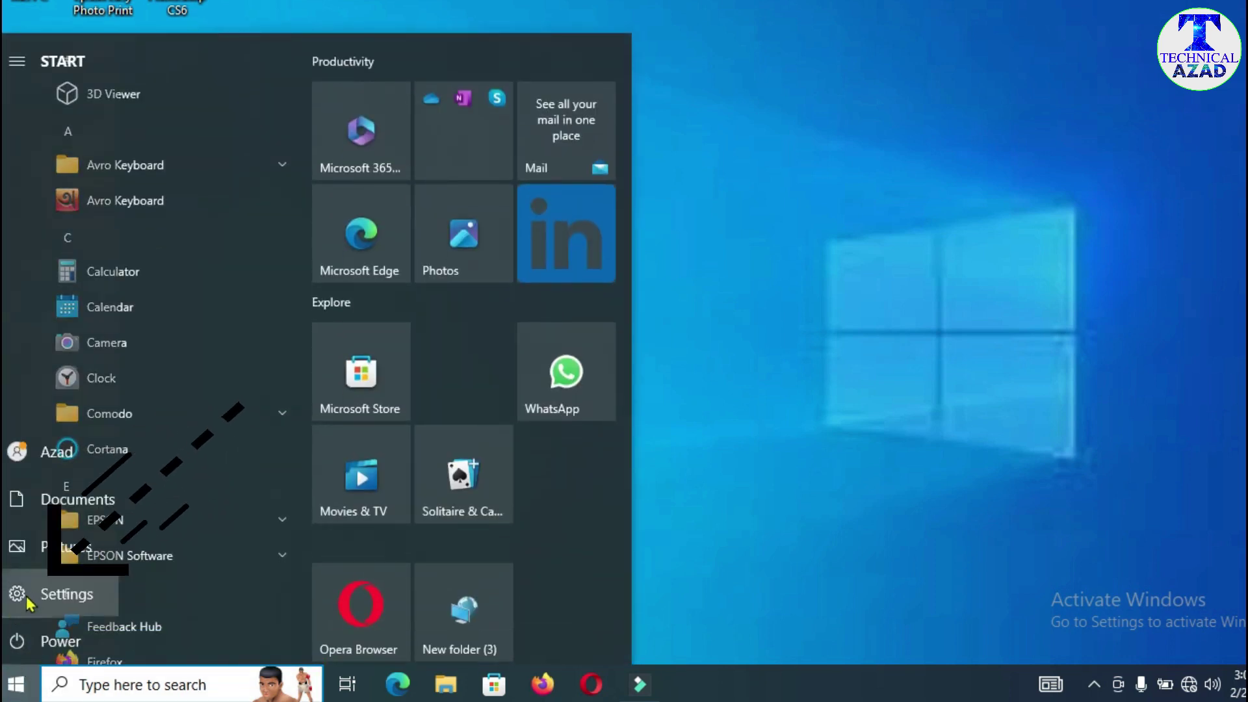
{"action": "left_click", "coordinate": [85, 594]}
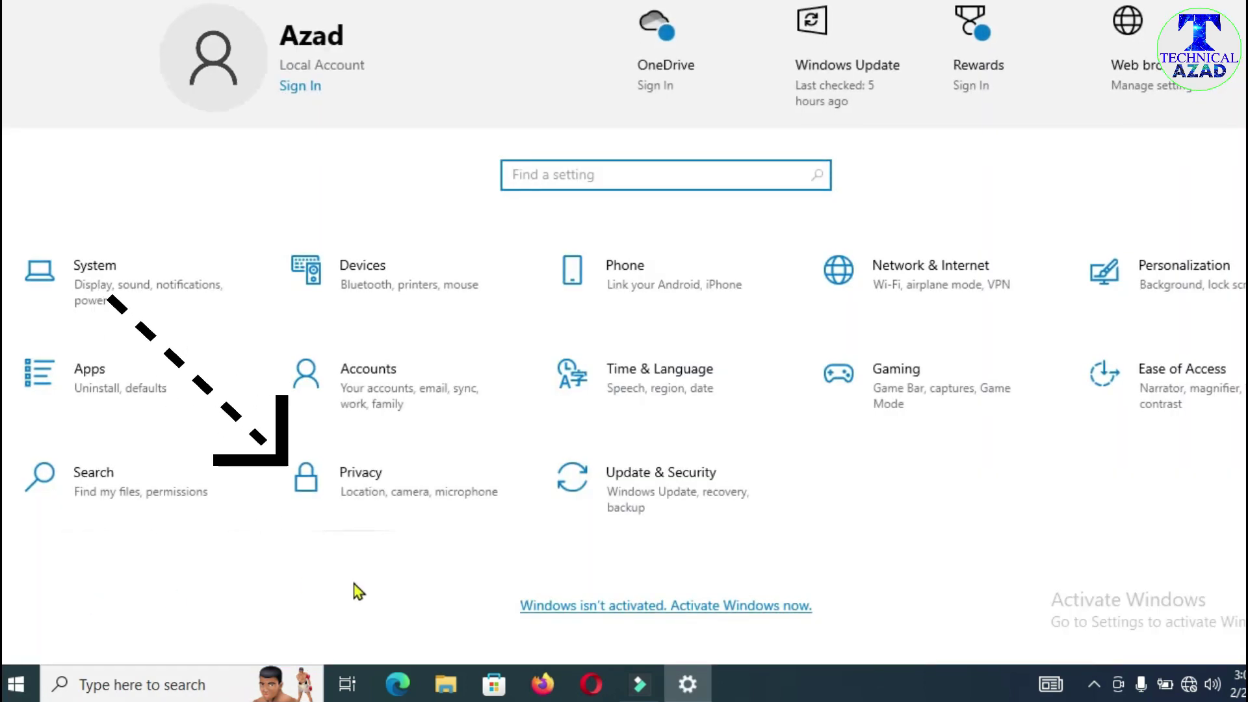
{"action": "left_click", "coordinate": [386, 479]}
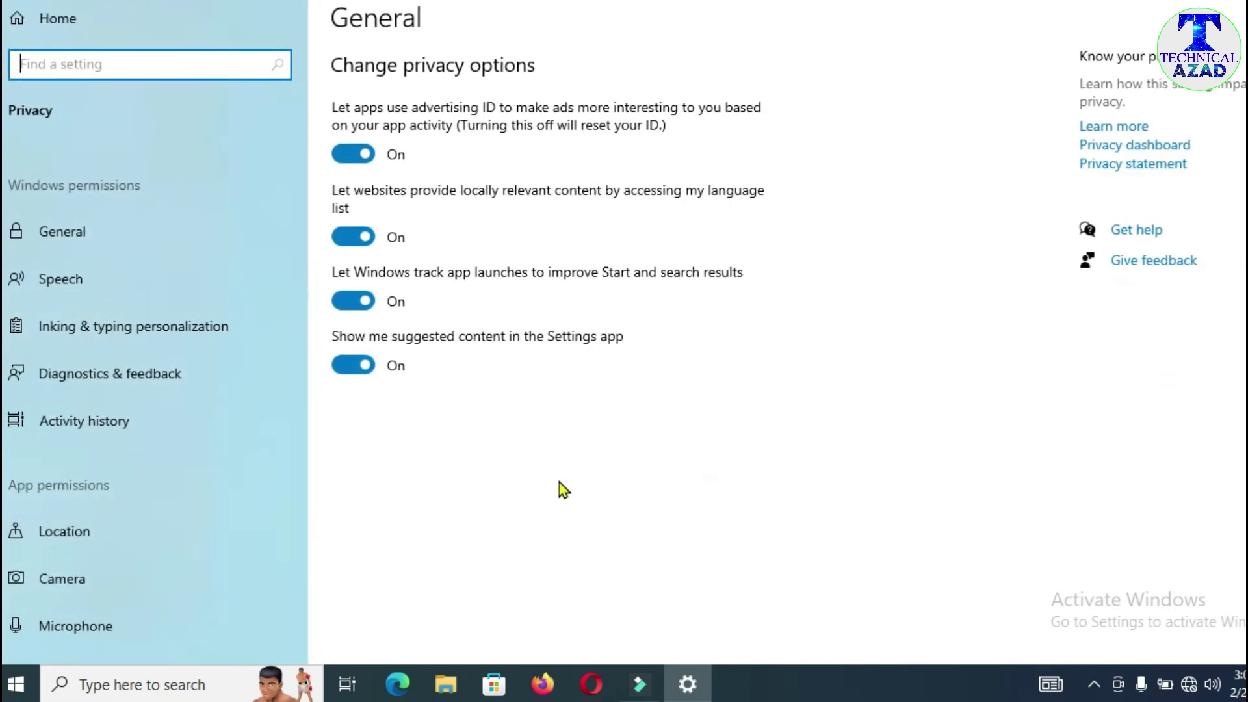
{"action": "scroll", "coordinate": [130, 390], "scroll_direction": "down", "scroll_amount": 5}
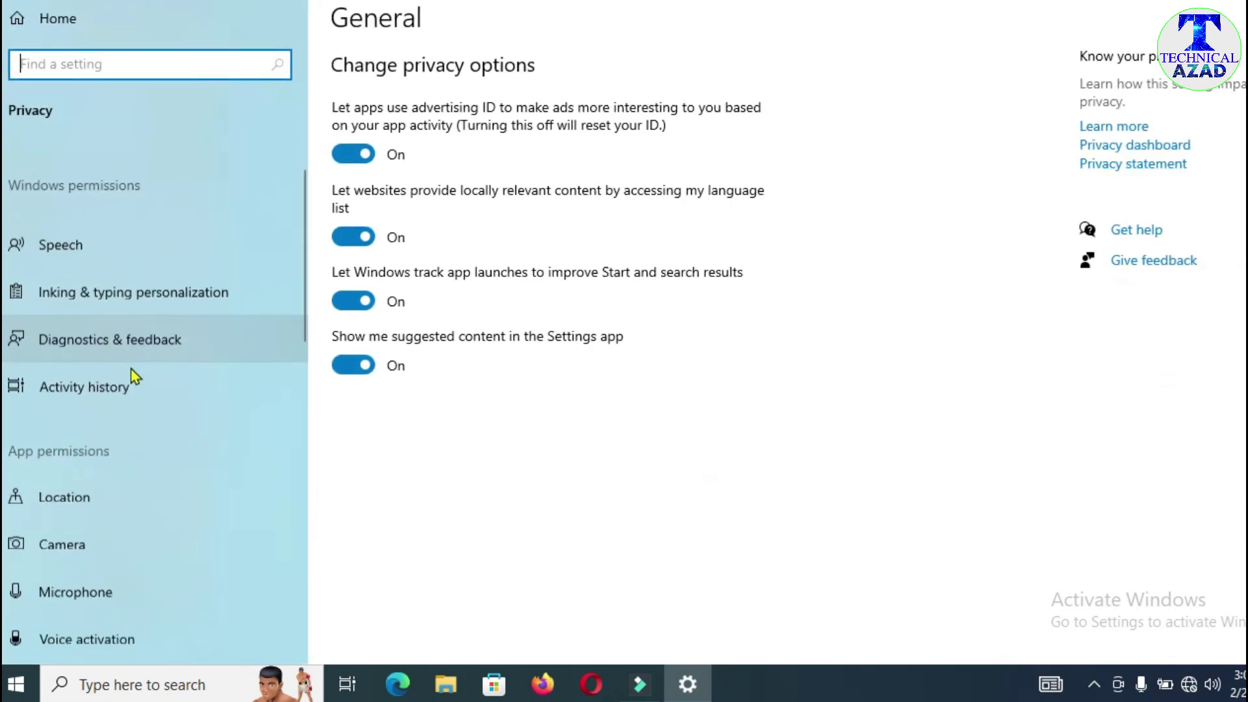
{"action": "scroll", "coordinate": [107, 542], "scroll_direction": "down", "scroll_amount": 6}
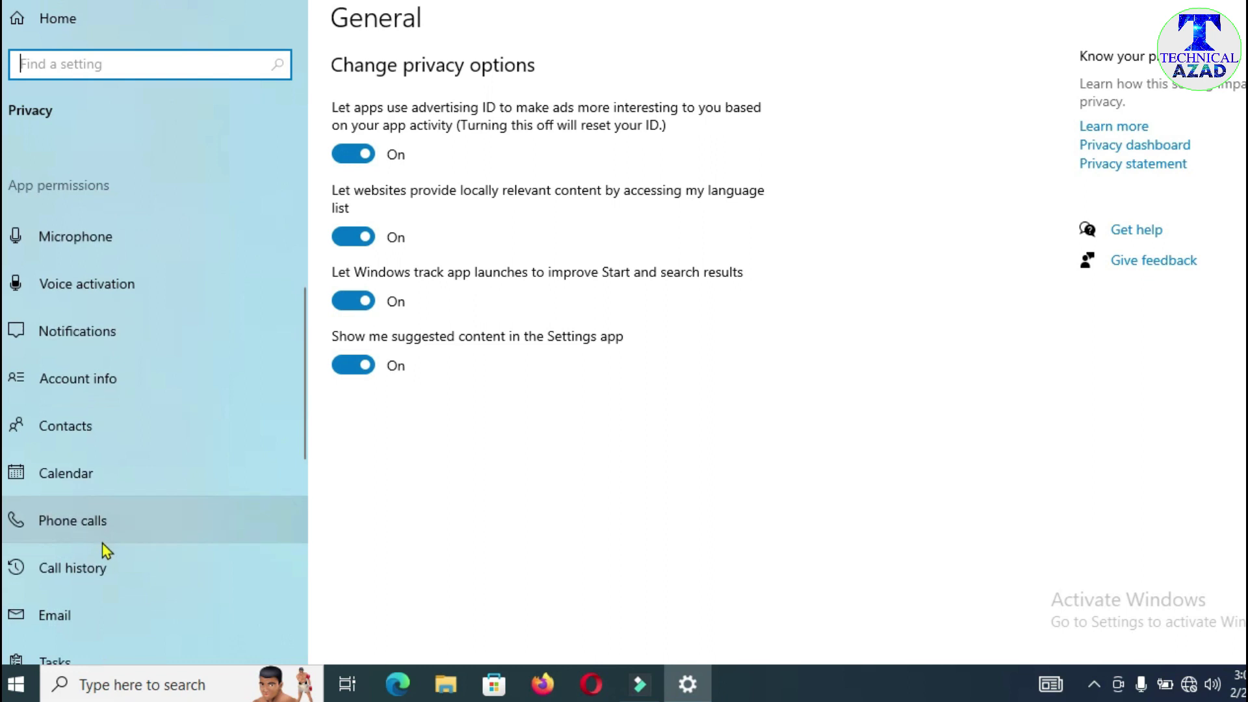
{"action": "scroll", "coordinate": [107, 563], "scroll_direction": "down", "scroll_amount": 1}
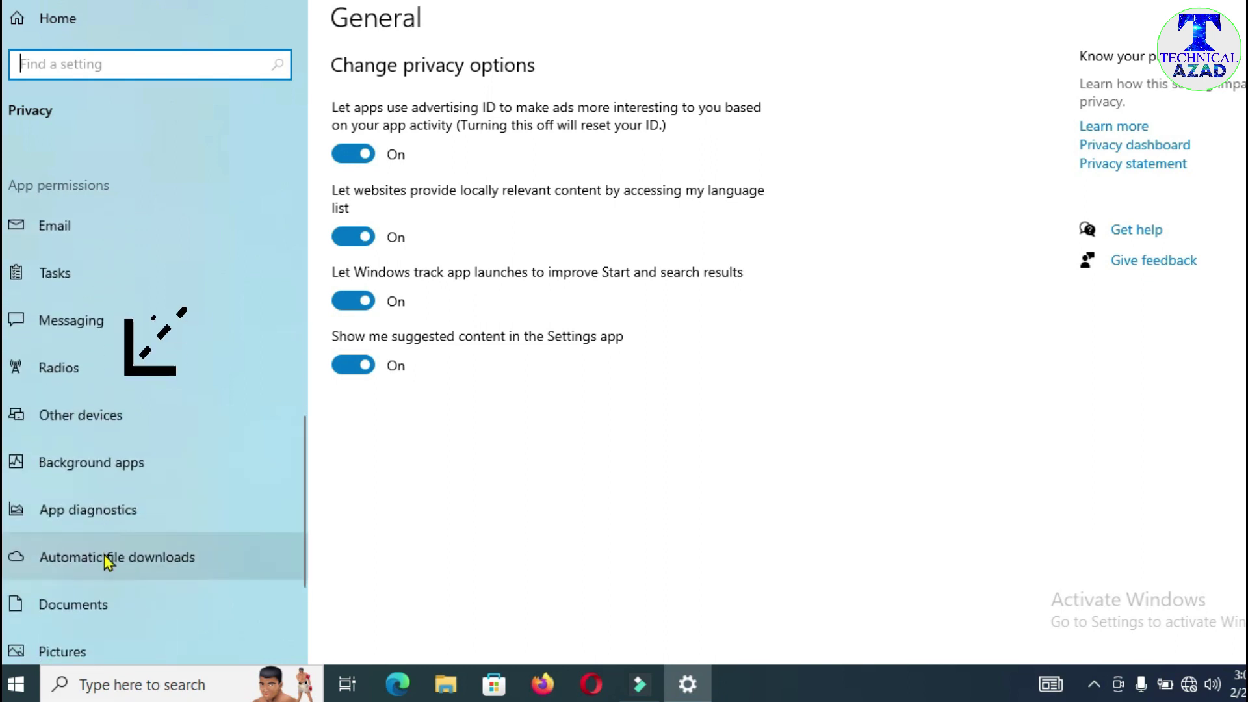
{"action": "left_click", "coordinate": [98, 468]}
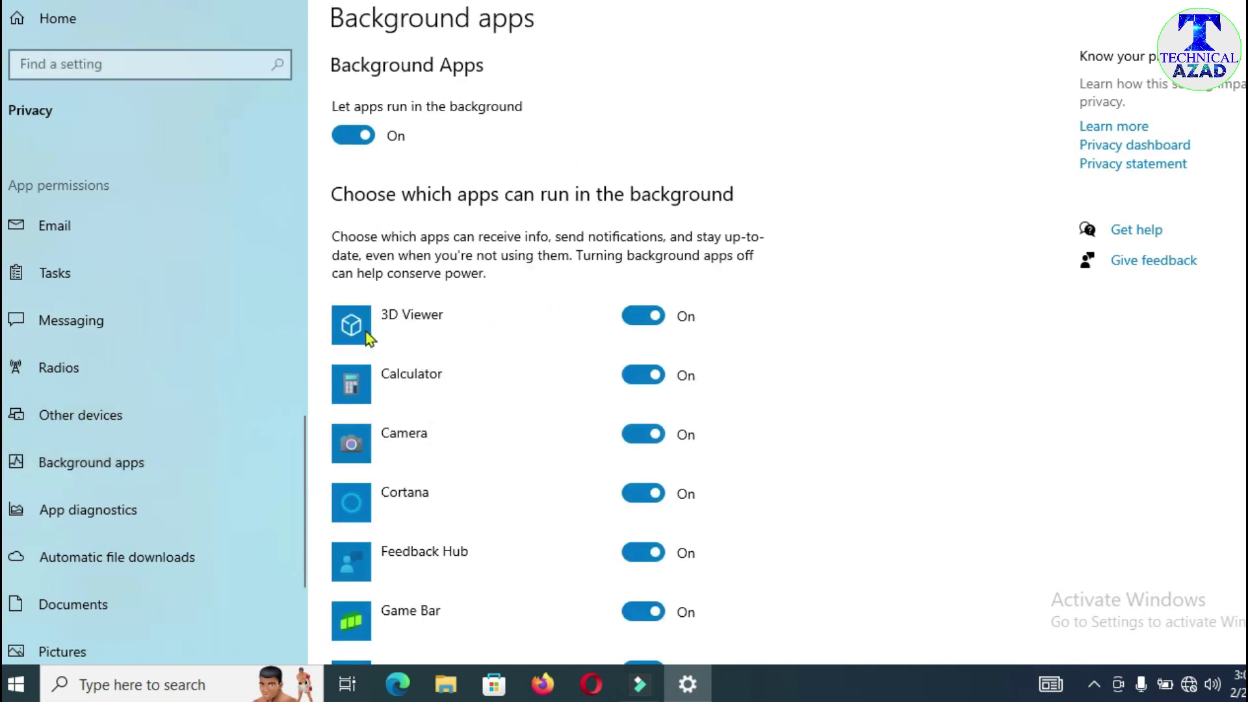
- Review the list of background apps, switching Paint 3D's background permission off and back on
{"action": "scroll", "coordinate": [451, 488], "scroll_direction": "down", "scroll_amount": 2}
{"action": "scroll", "coordinate": [452, 455], "scroll_direction": "down", "scroll_amount": 8}
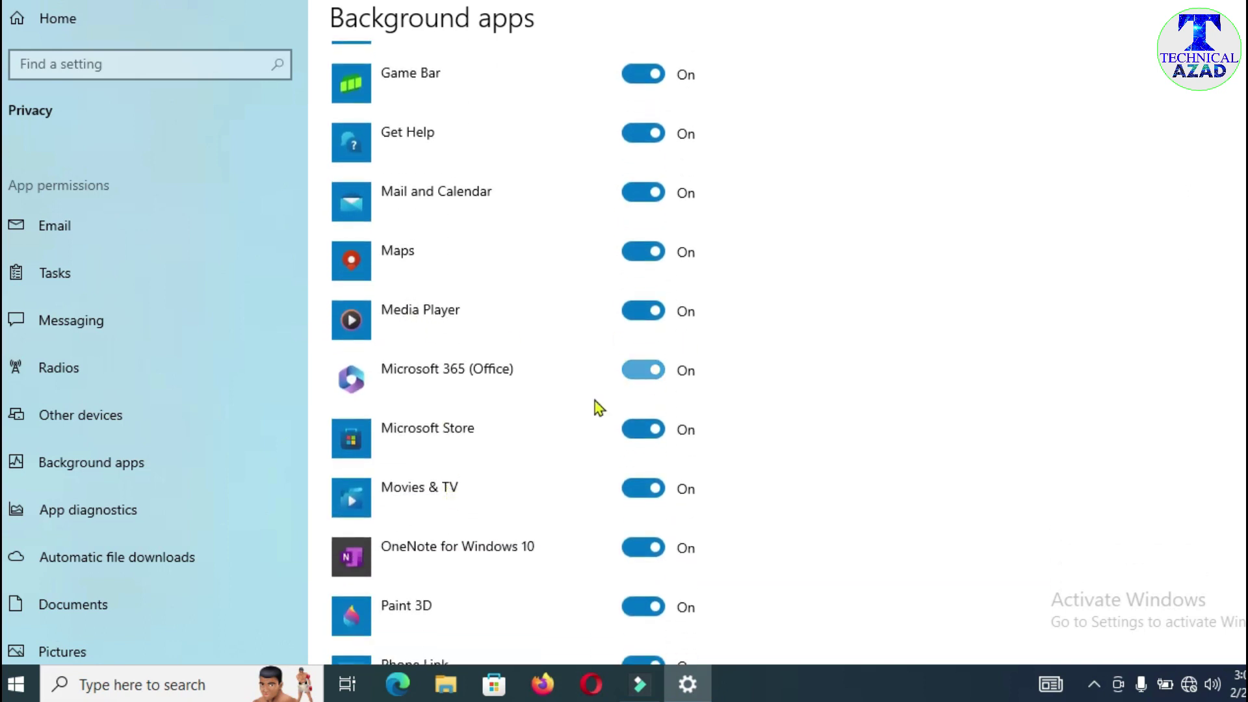
{"action": "scroll", "coordinate": [468, 494], "scroll_direction": "down", "scroll_amount": 2}
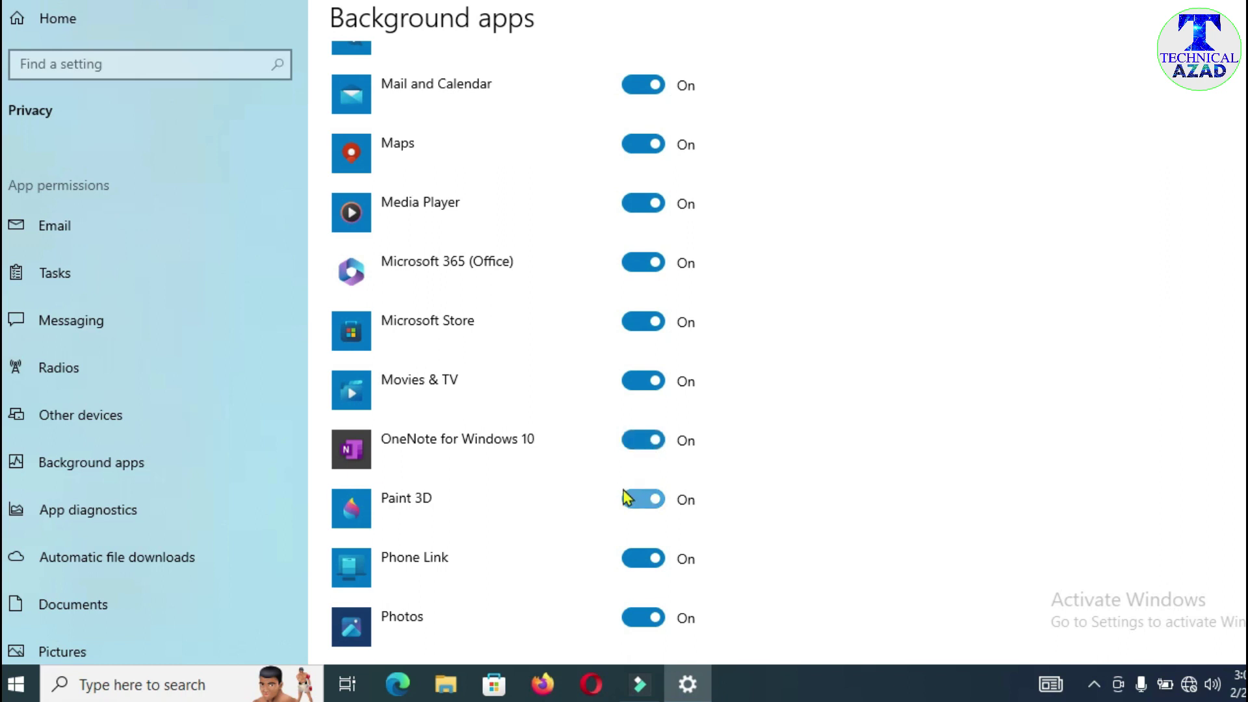
{"action": "scroll", "coordinate": [650, 501], "scroll_direction": "down", "scroll_amount": 2}
{"action": "left_click", "coordinate": [650, 393]}
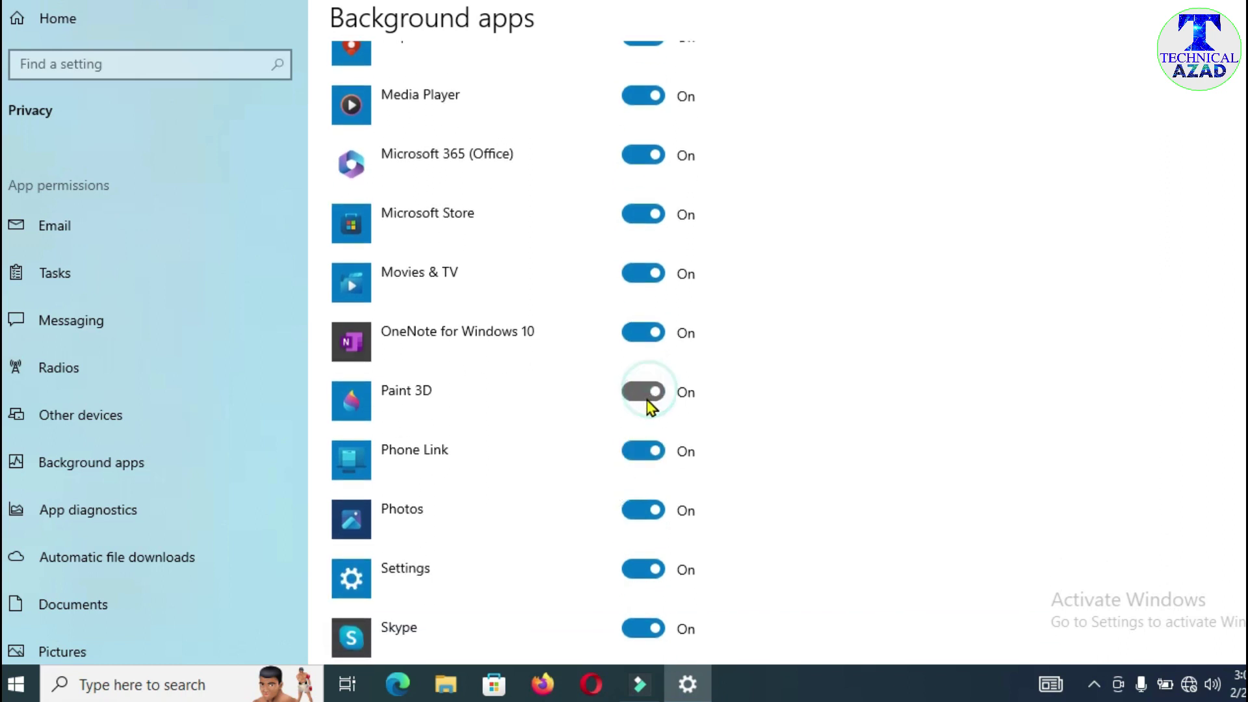
{"action": "left_click", "coordinate": [650, 392]}
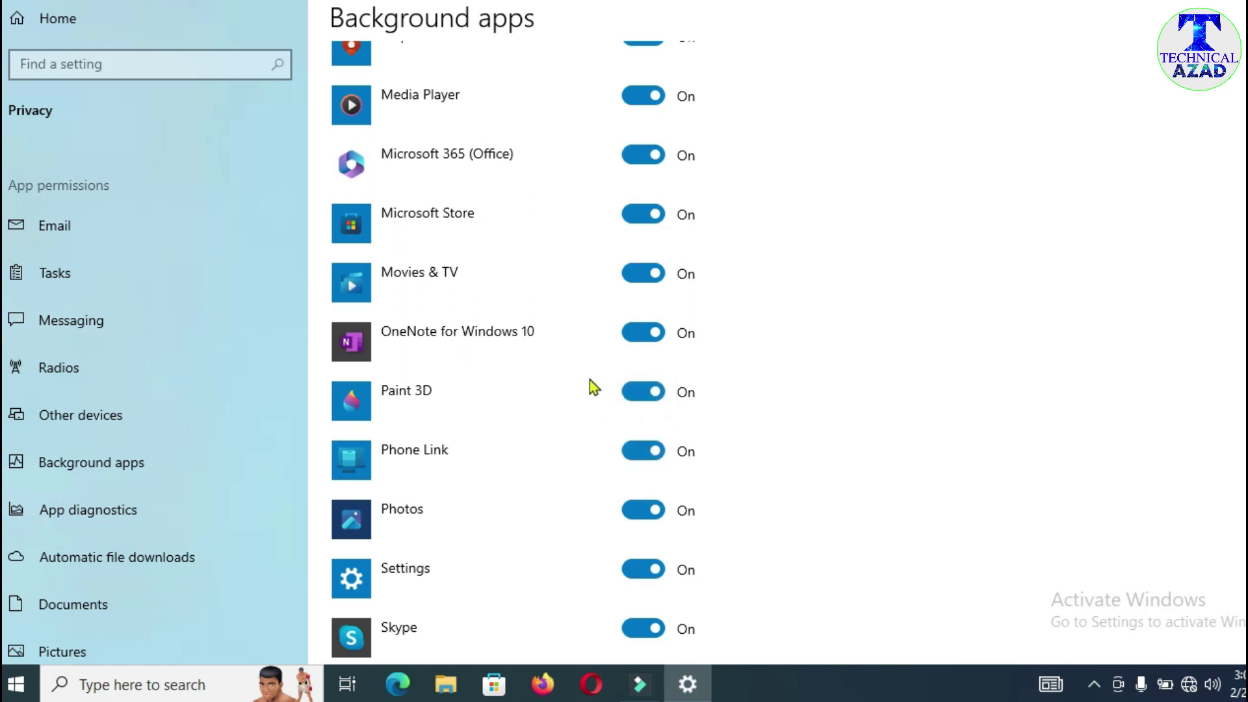
{"action": "scroll", "coordinate": [572, 455], "scroll_direction": "down", "scroll_amount": 10}
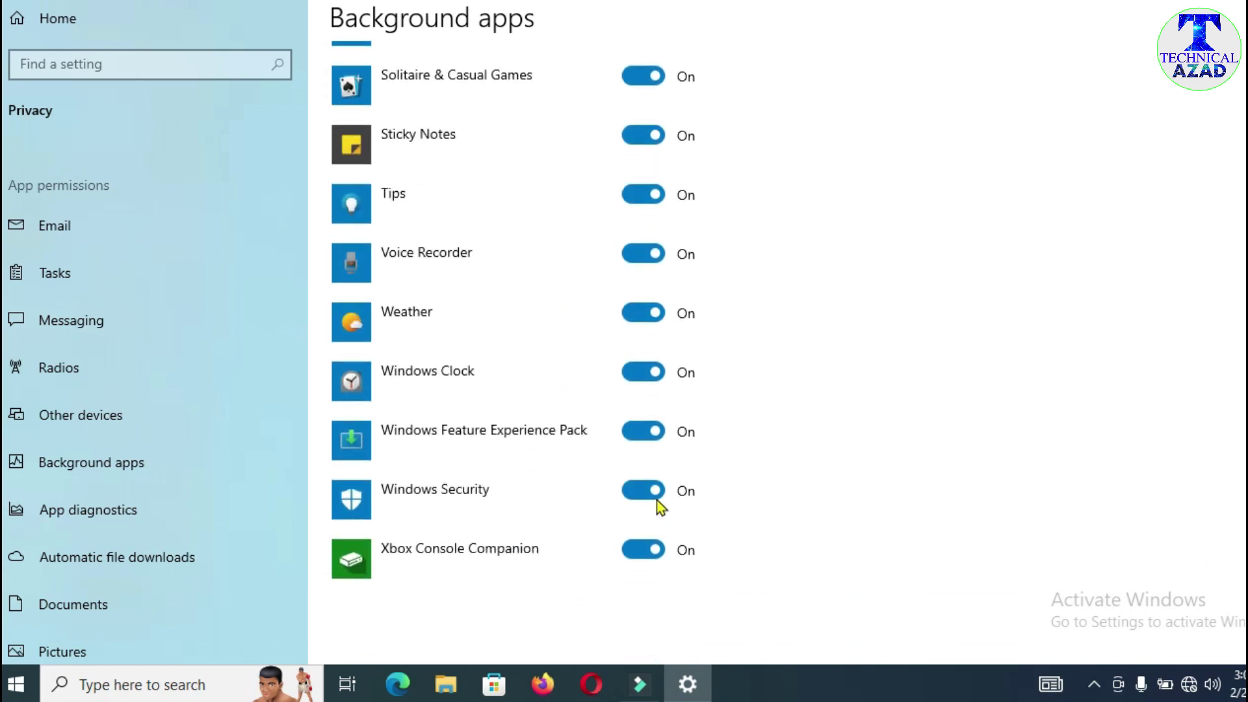
{"action": "scroll", "coordinate": [504, 338], "scroll_direction": "up", "scroll_amount": 10}
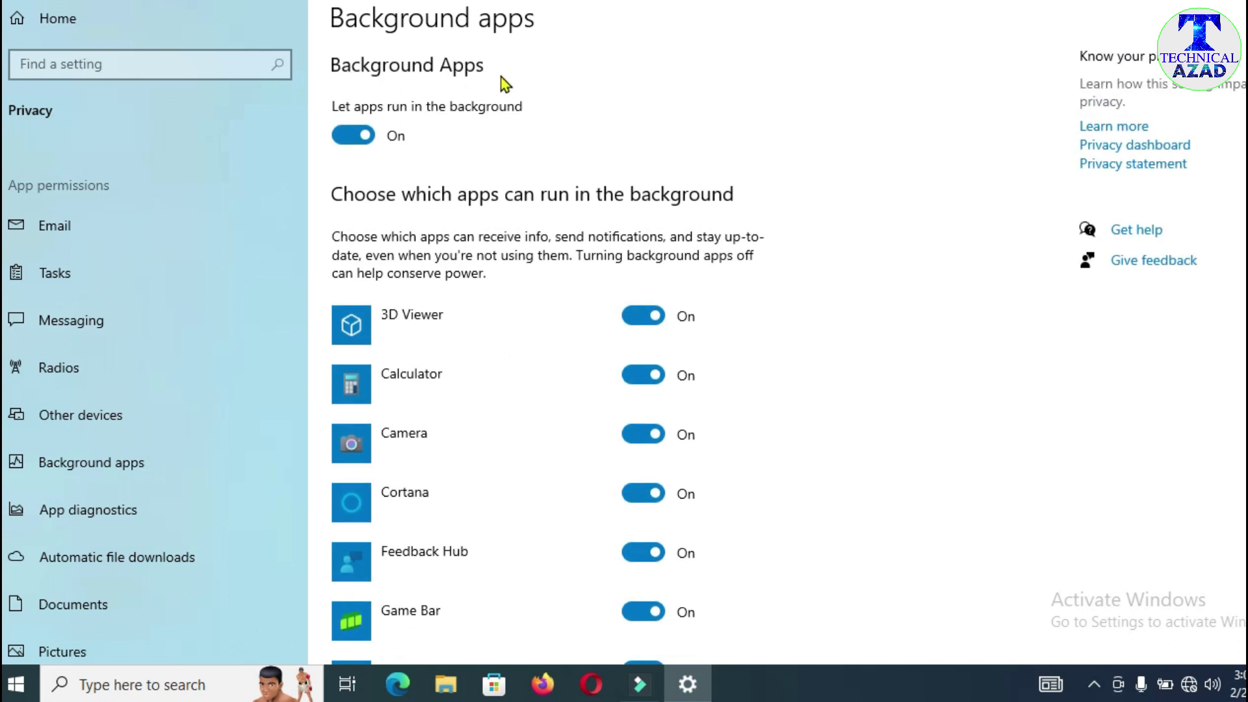
- Switch the overall permission for apps to run in the background off and back on, and close Settings
{"action": "left_click", "coordinate": [345, 136]}
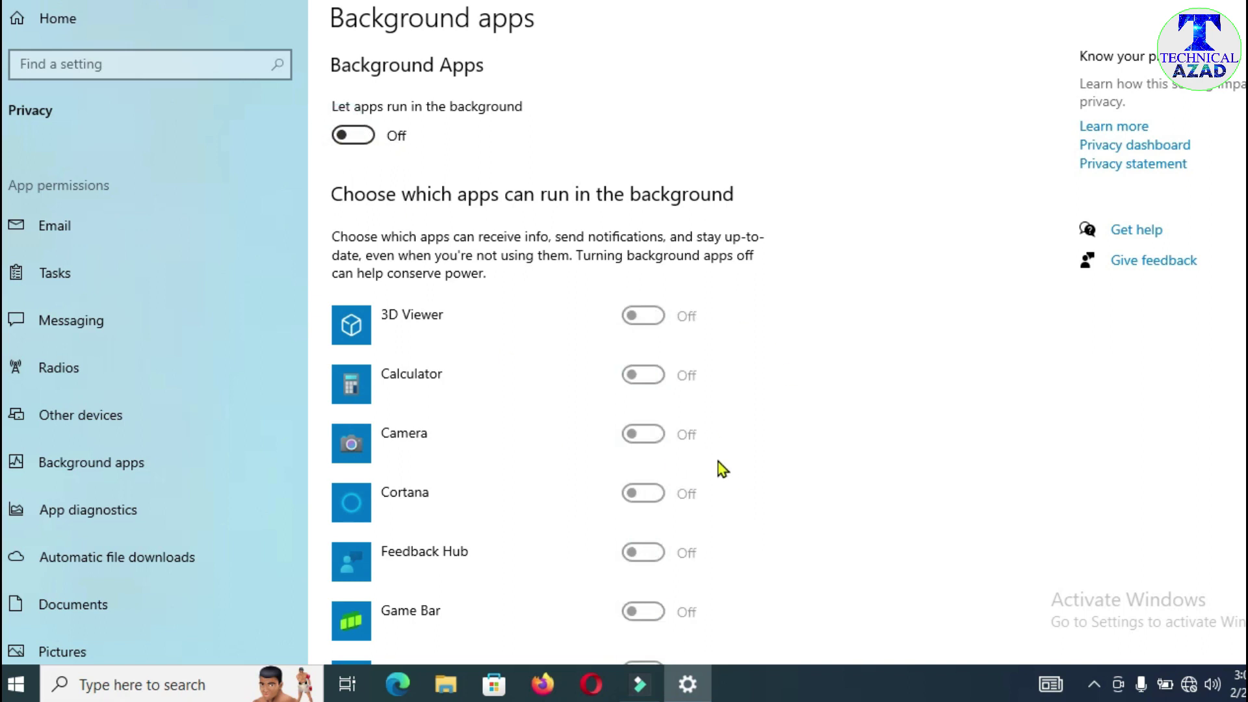
{"action": "left_click", "coordinate": [361, 135]}
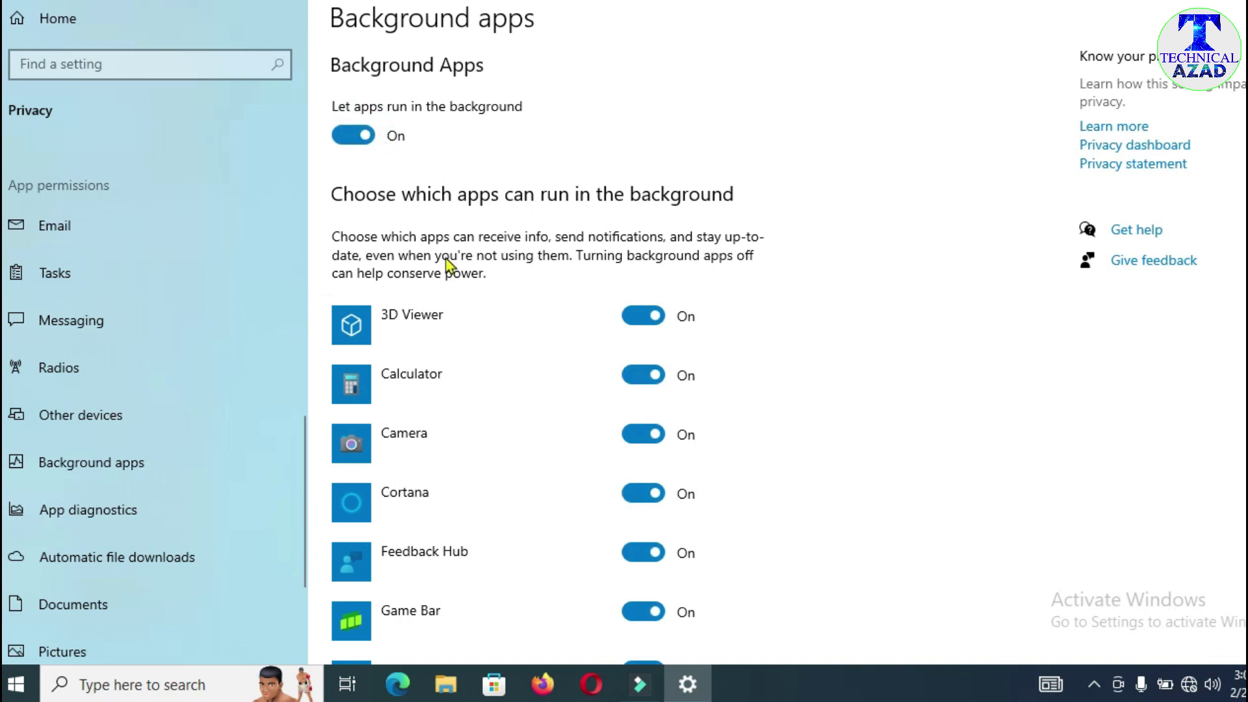
{"action": "key", "text": "alt+F4"}
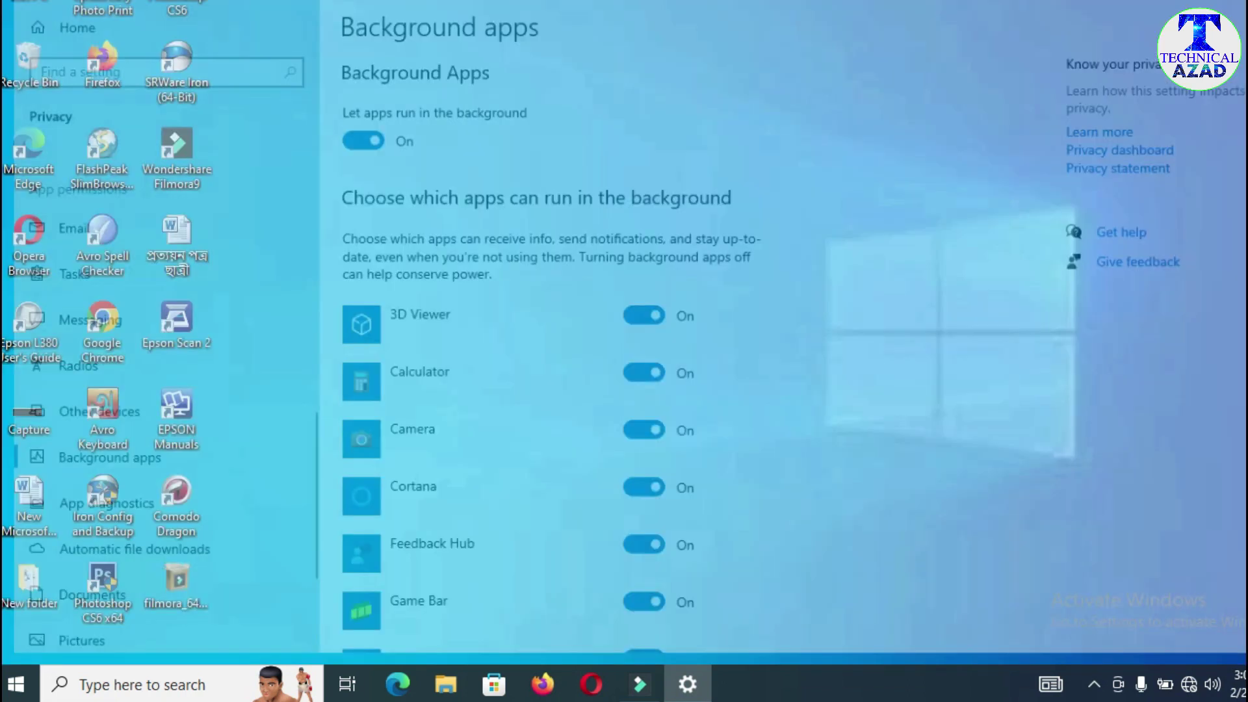